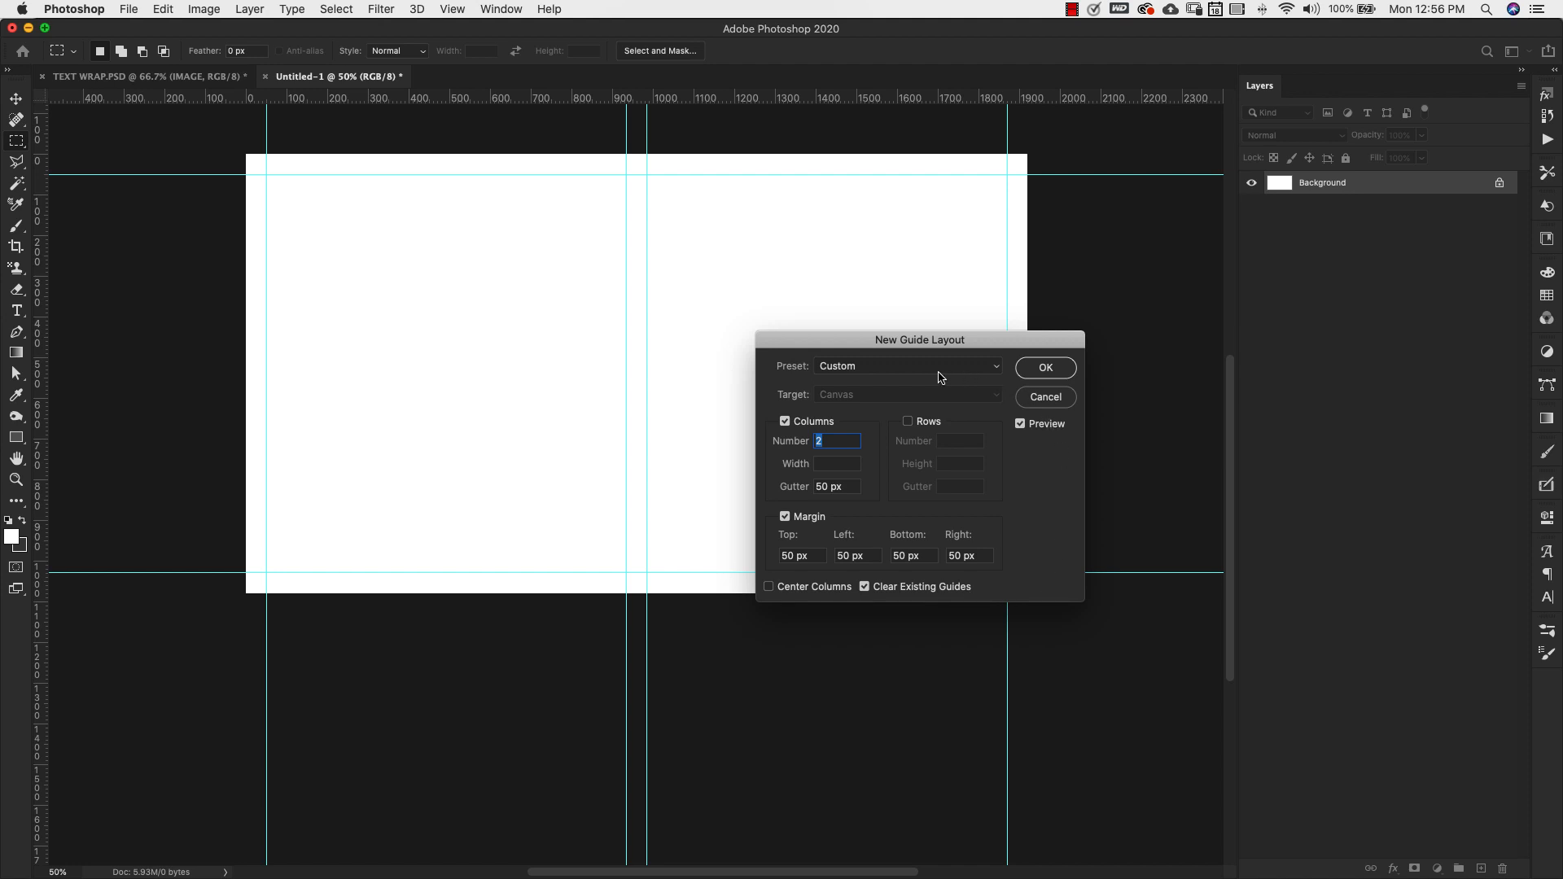
Apply the two-column guide layout with 50 px gutter and margins, and add a horizontal guide at 200 px
click(1036, 368)
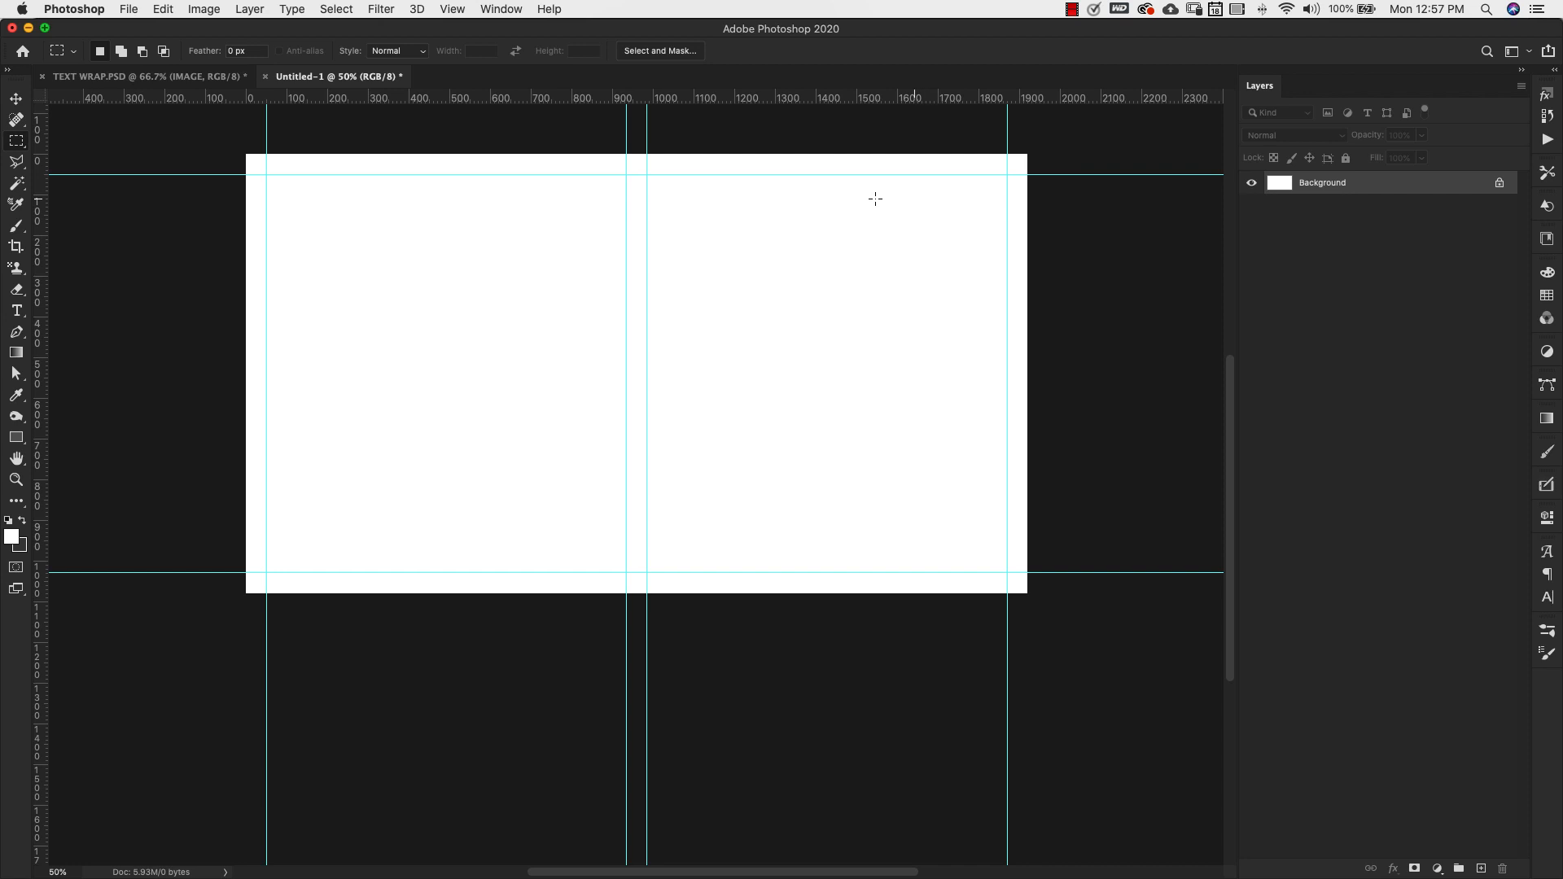
click(461, 9)
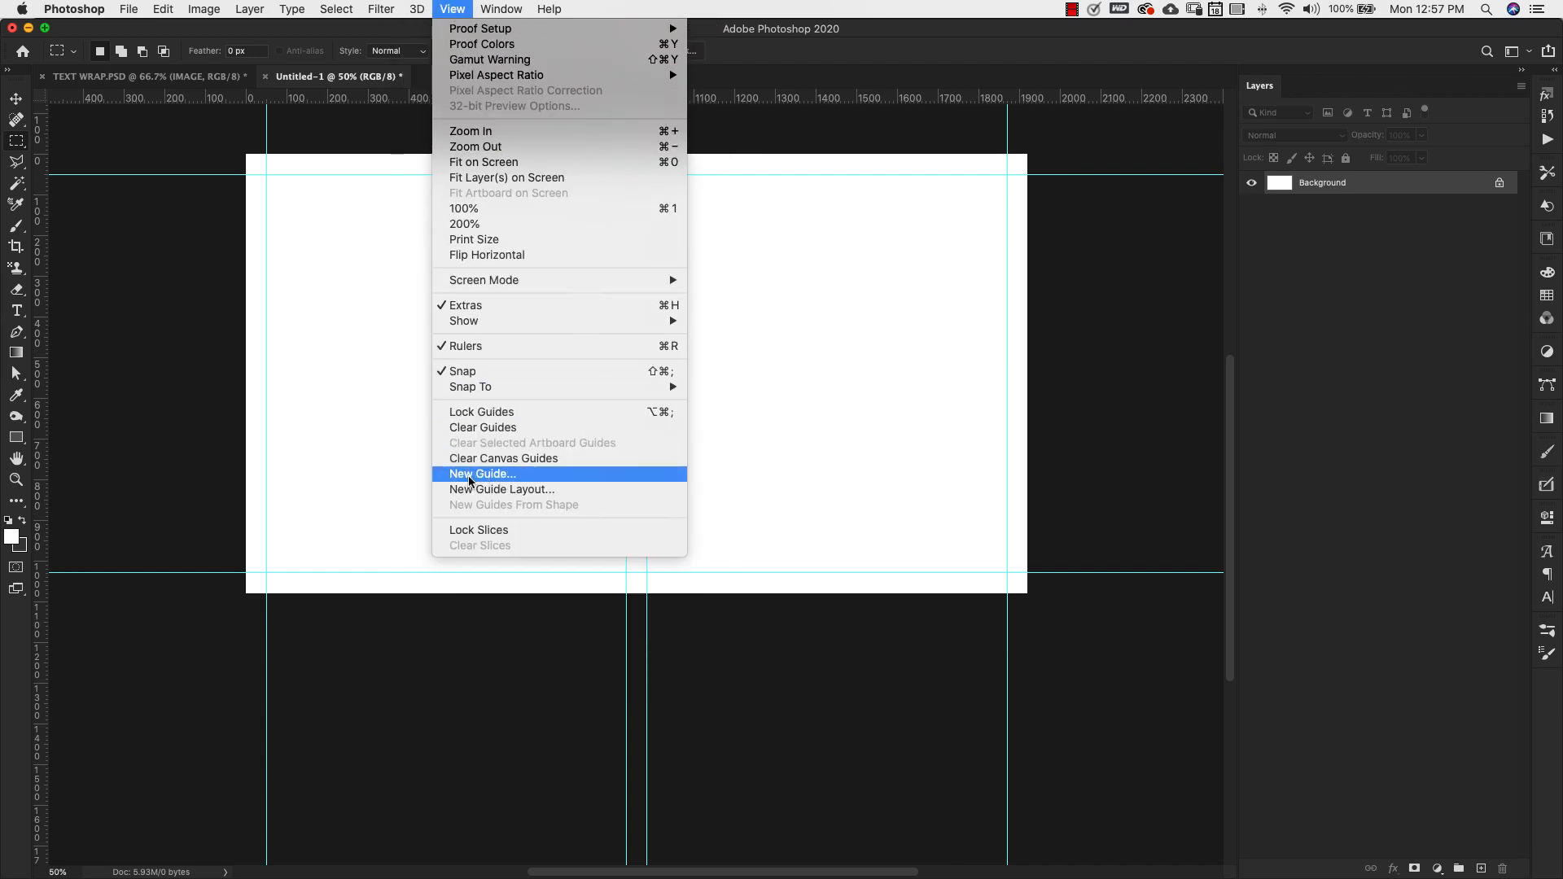
click(489, 474)
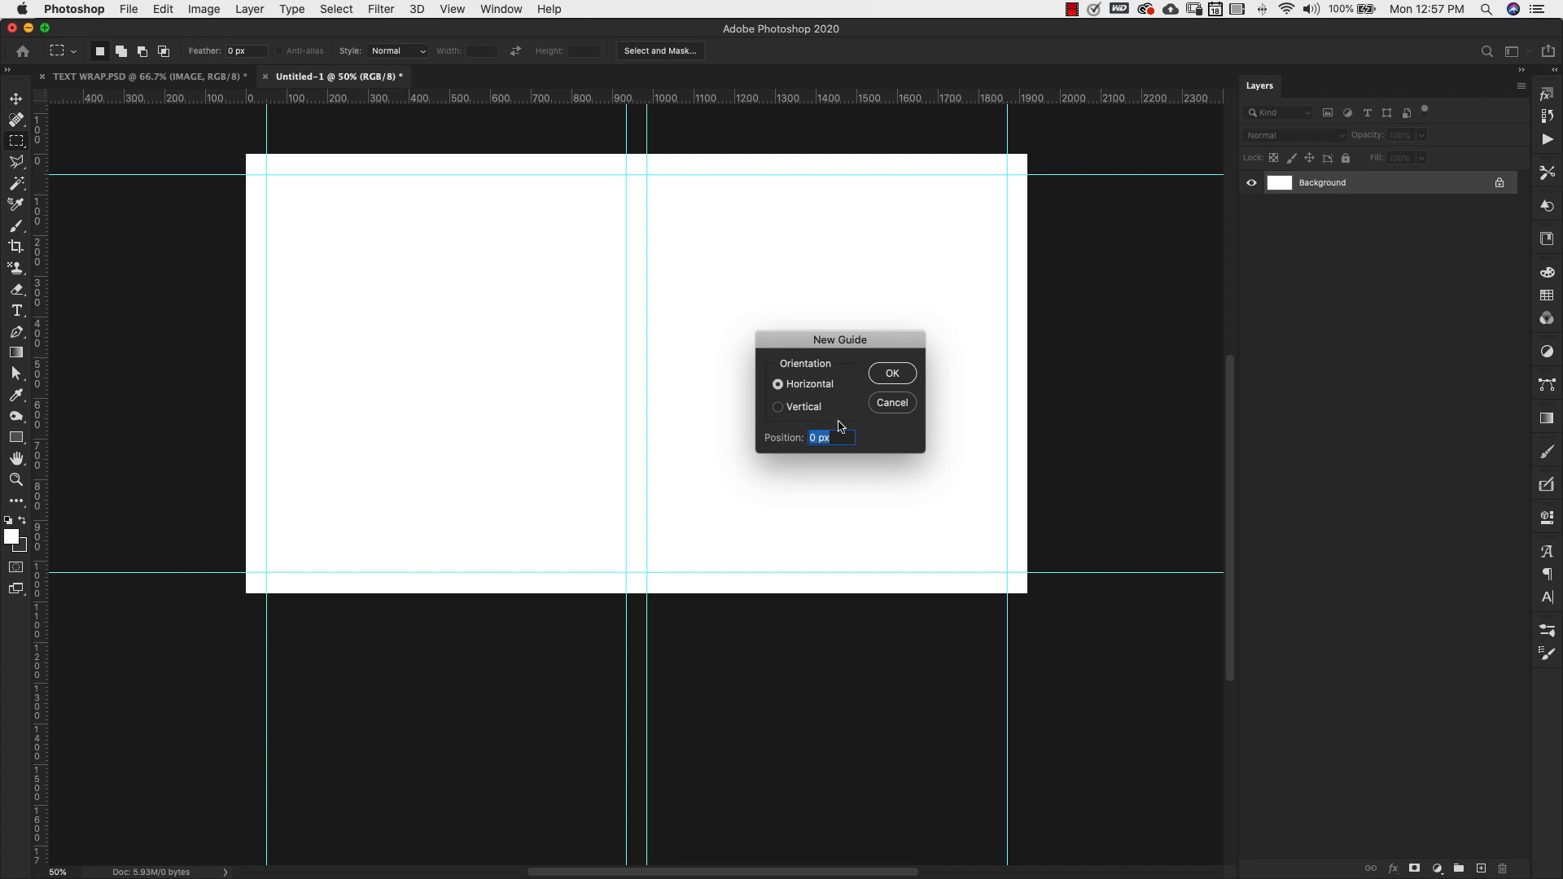
key(BackSpace)
click(893, 374)
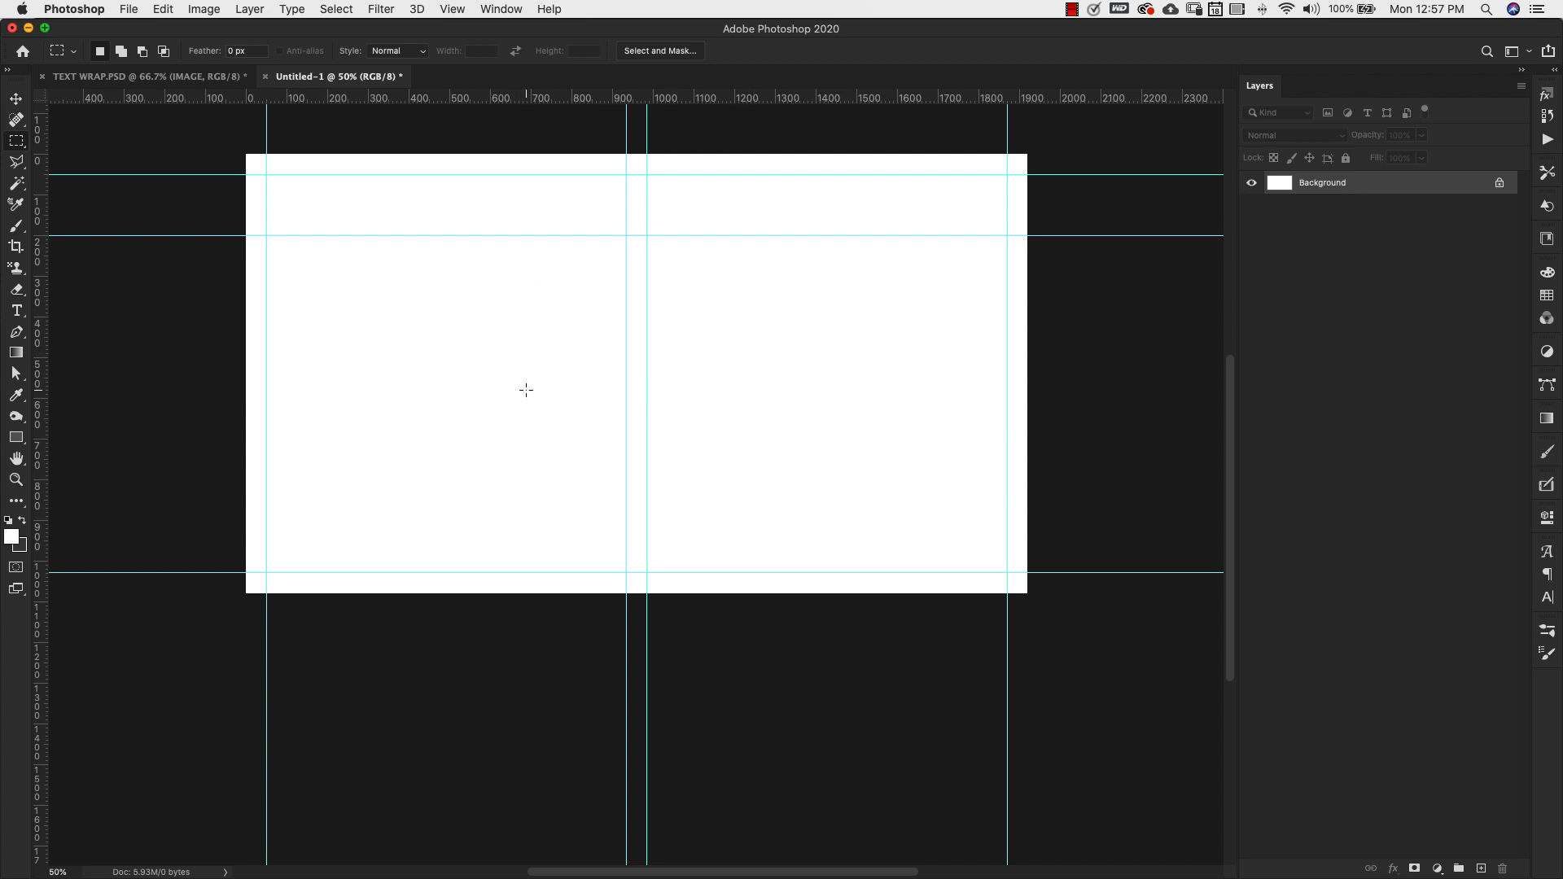
On a new layer, paint overlapping black strokes across the middle of the canvas with the 40 px Flat Angle Low brush
click(1481, 869)
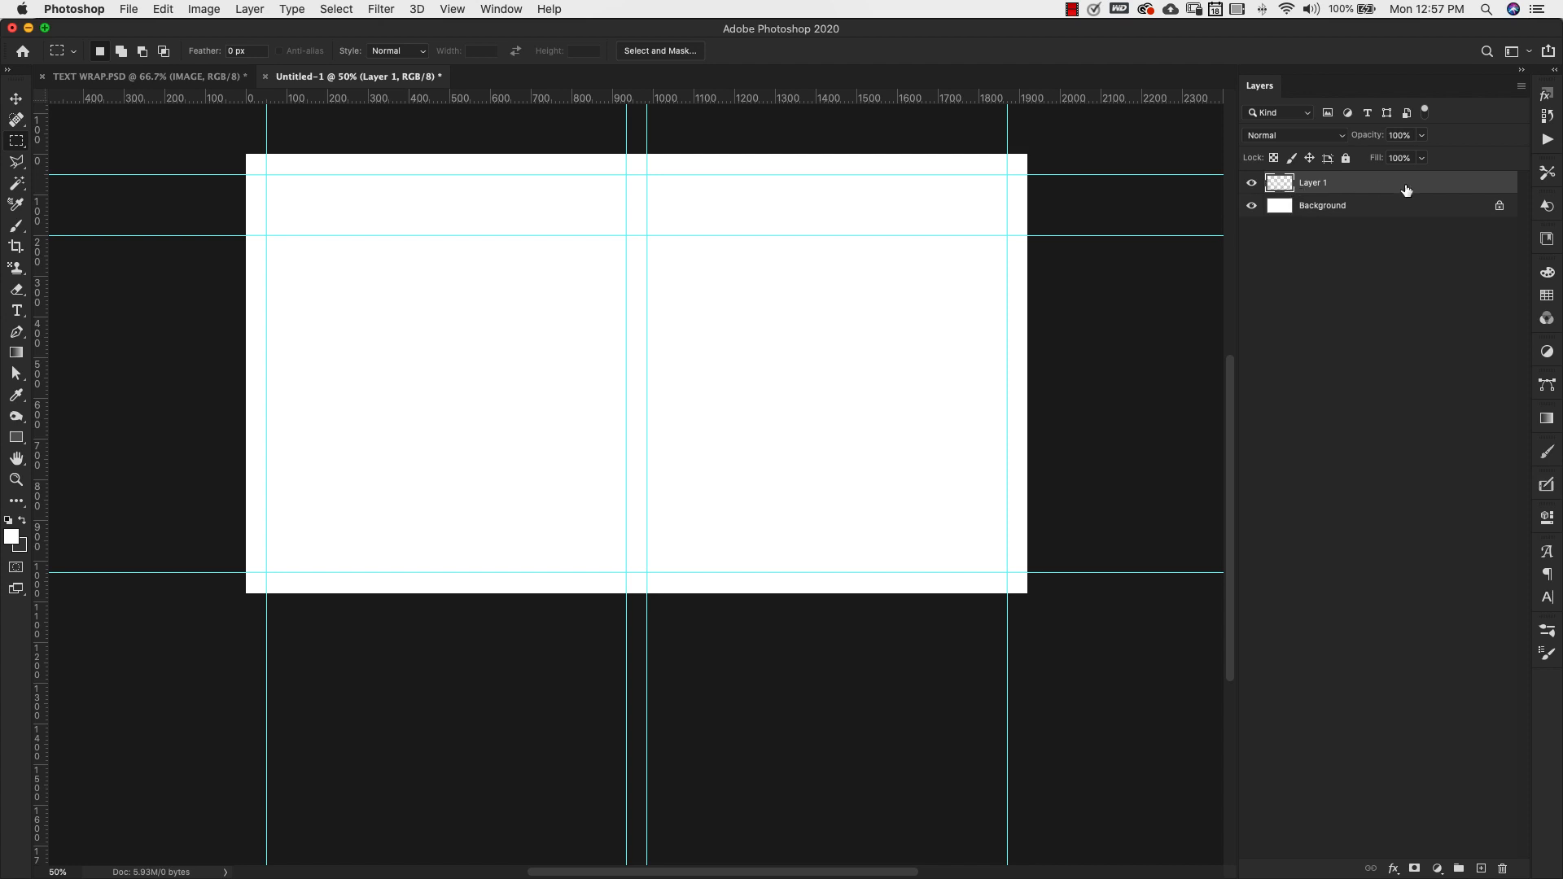
click(1548, 633)
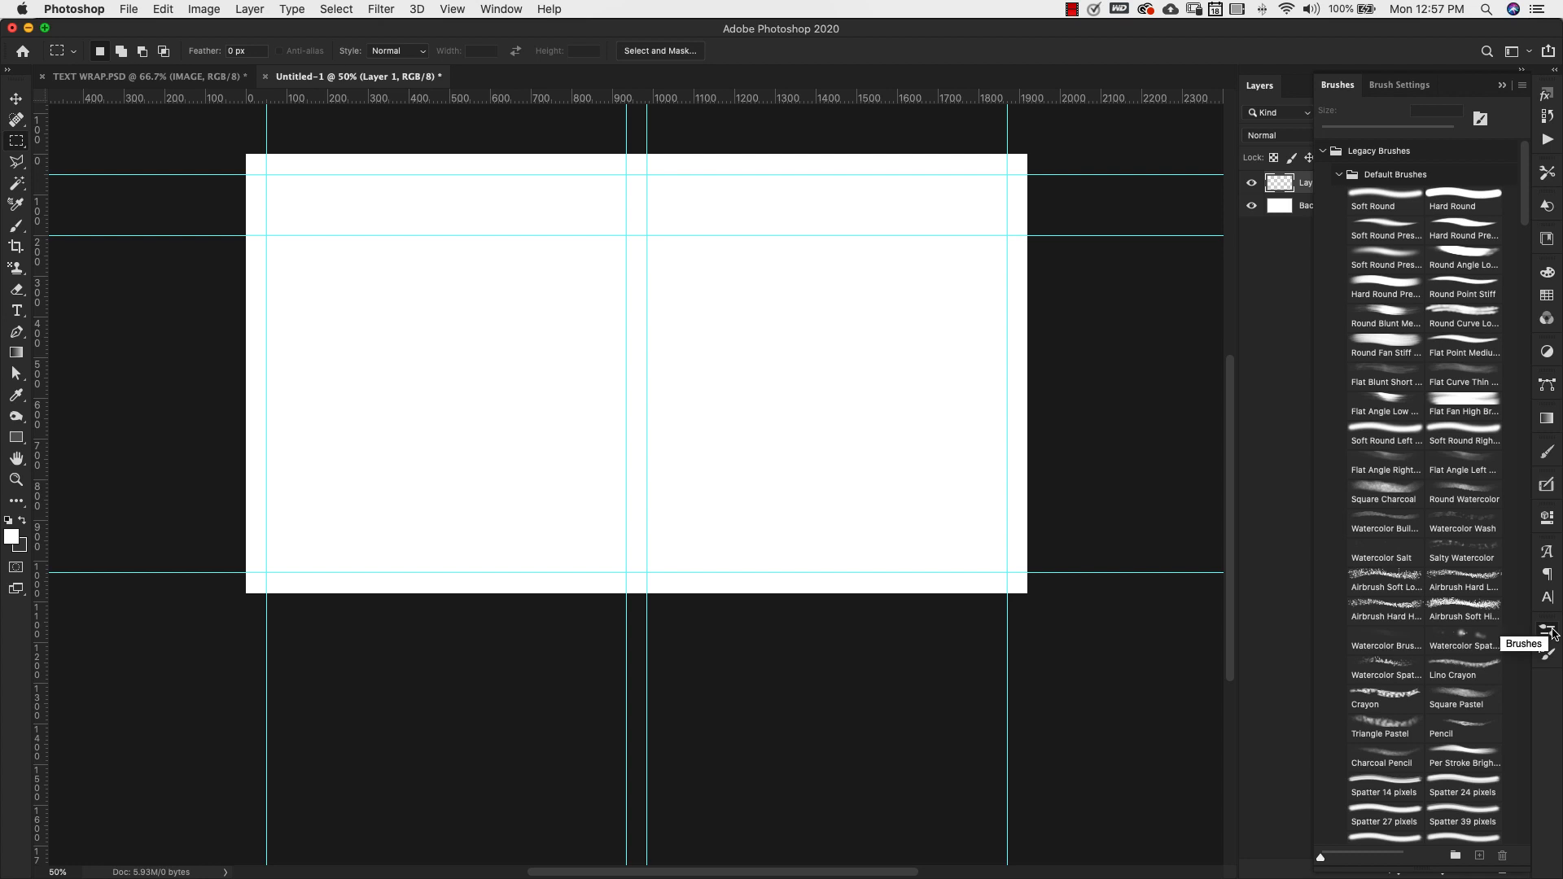
click(1394, 406)
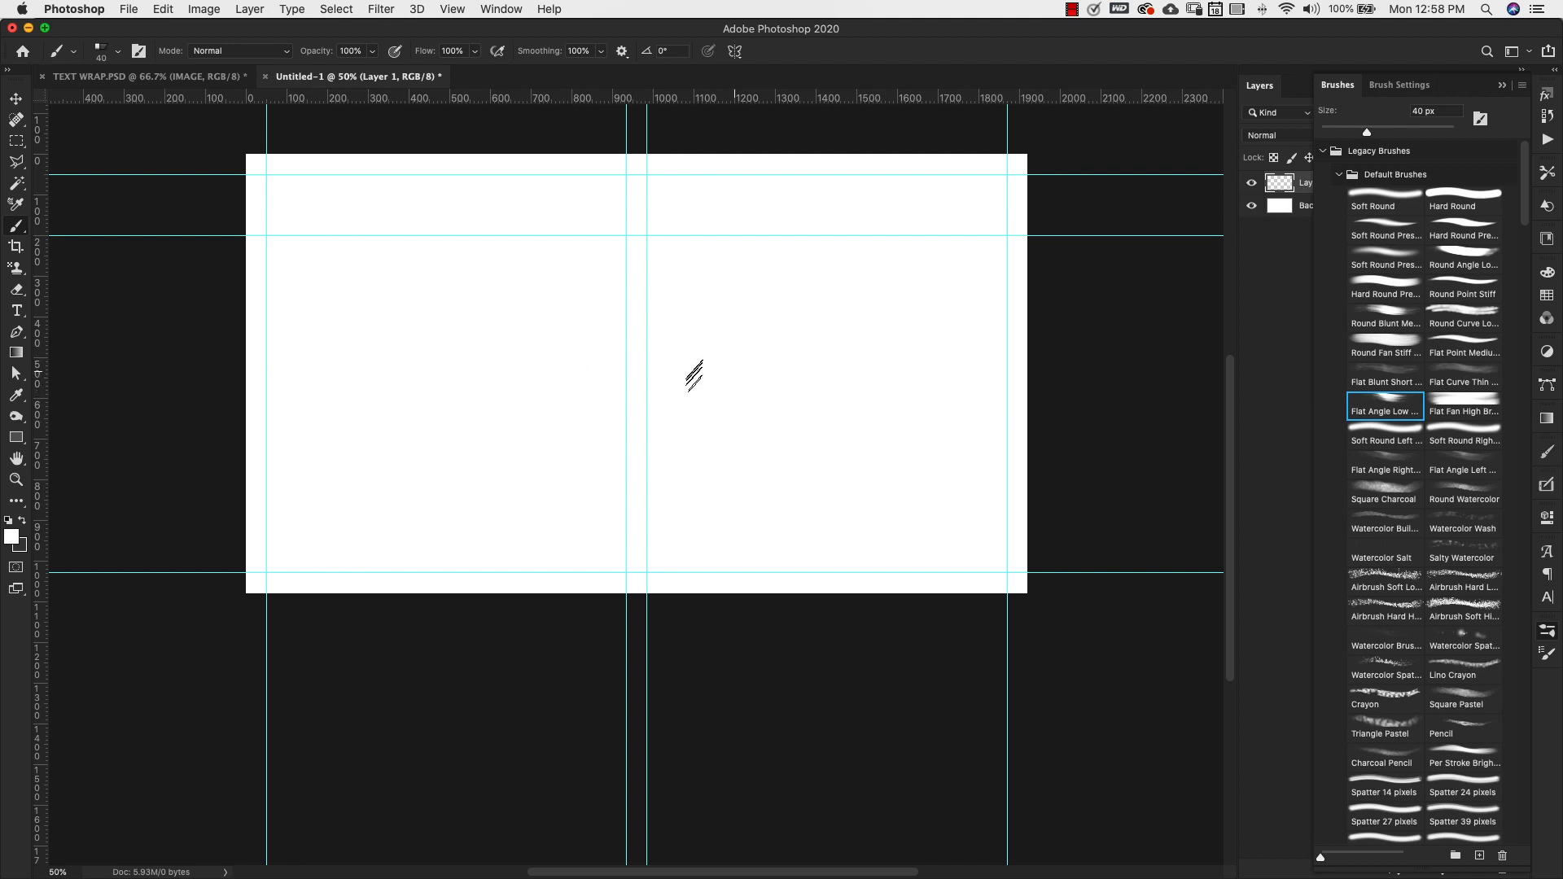
drag(549, 297, 824, 308)
mouse_move(493, 342)
mouse_down()
mouse_move(836, 356)
mouse_move(506, 384)
mouse_up()
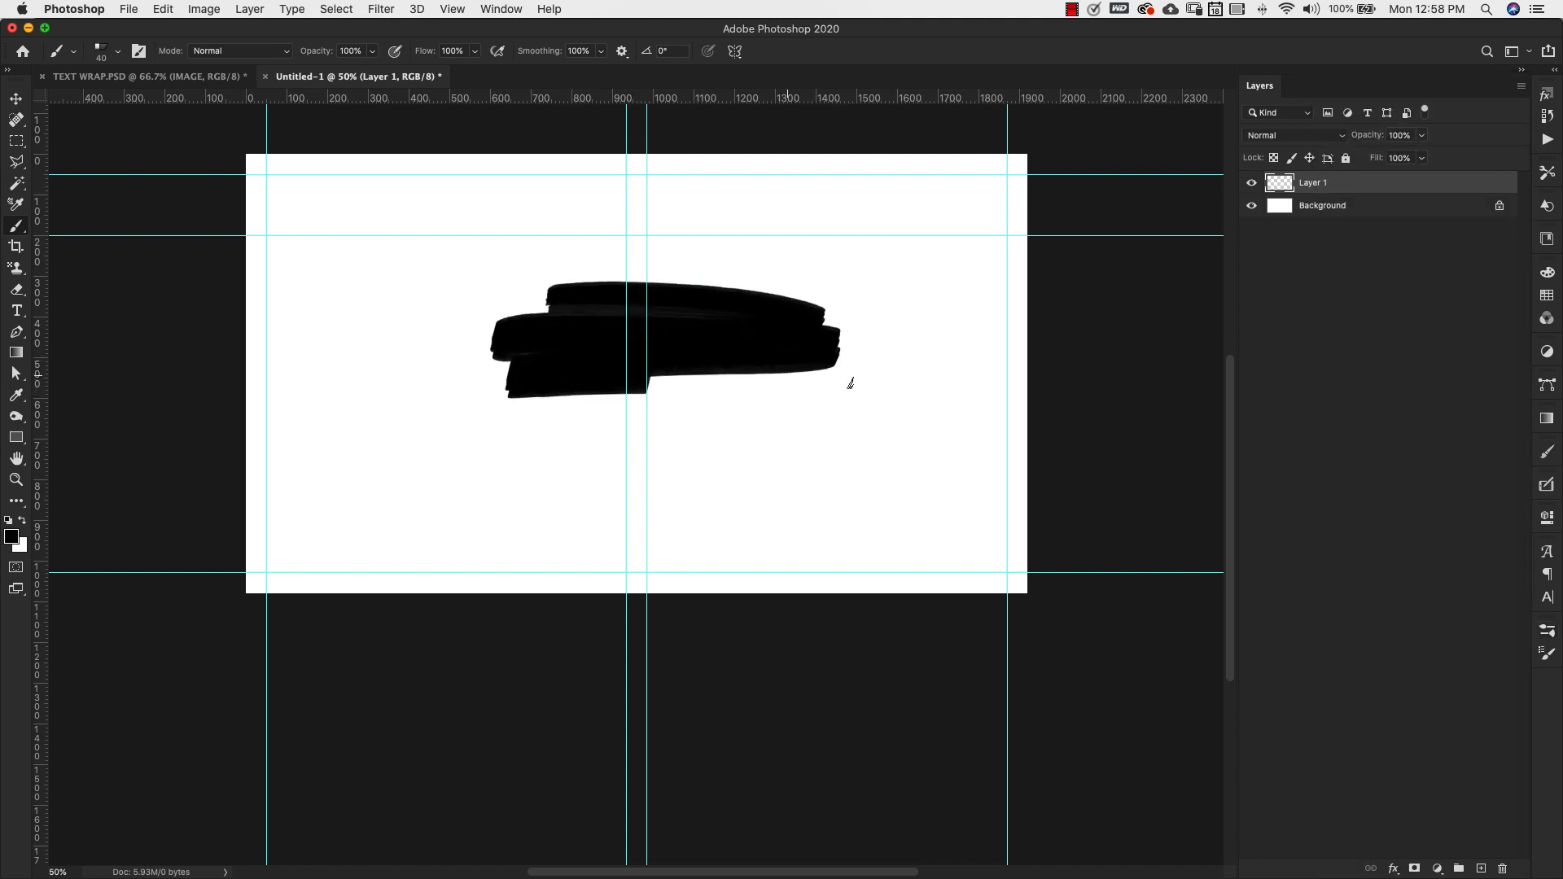
drag(791, 393, 579, 427)
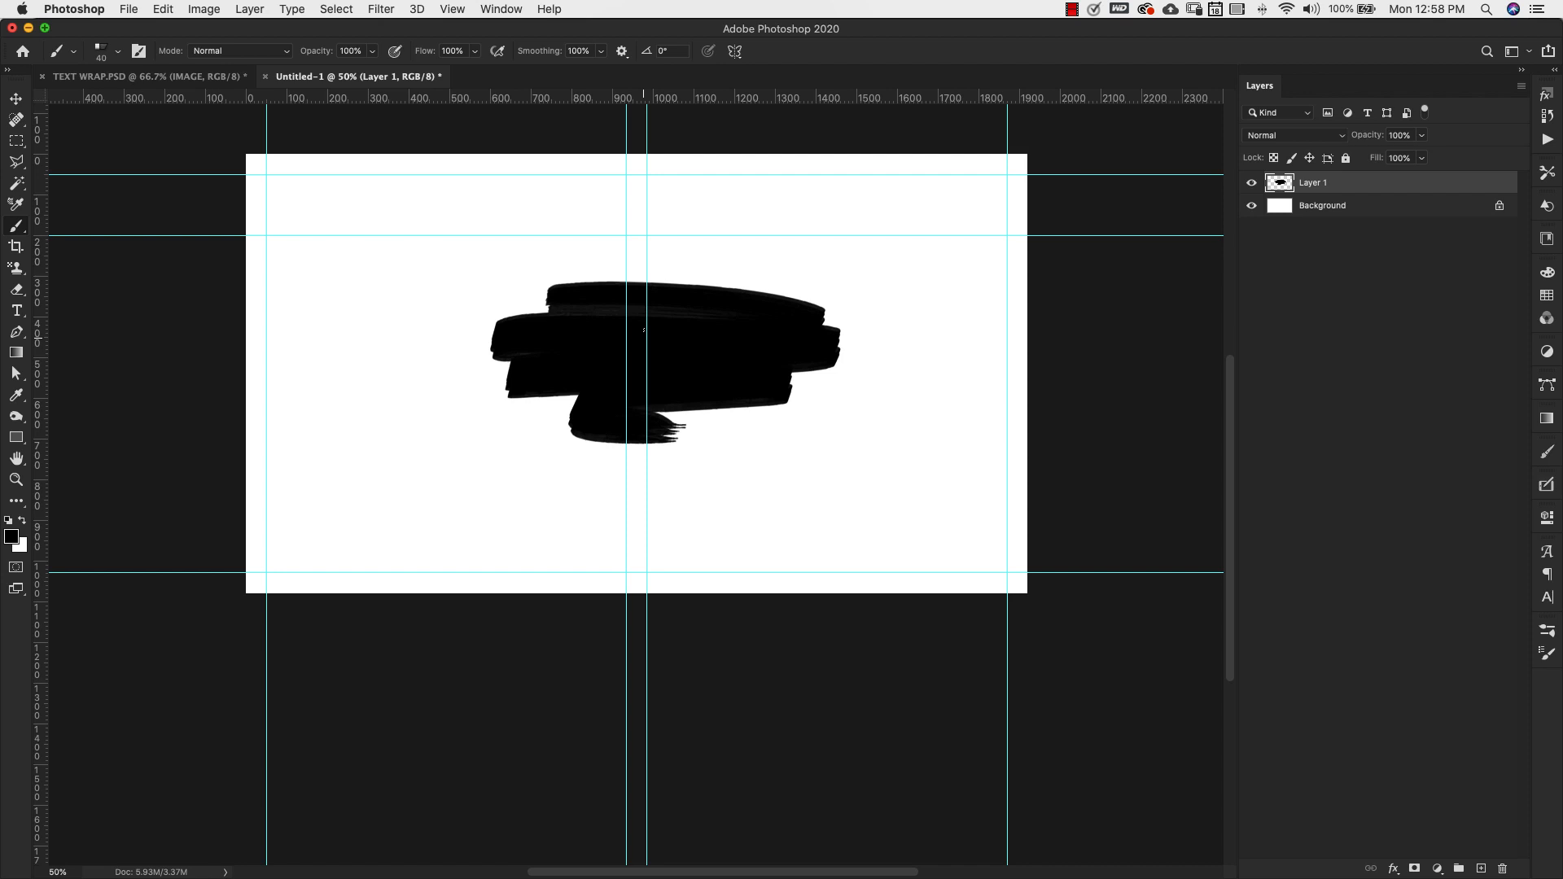
Move the painted brush shape slightly down and left, and stretch its lower edge downward
key(v)
mouse_move(708, 356)
mouse_down()
mouse_move(678, 352)
mouse_move(676, 380)
mouse_up()
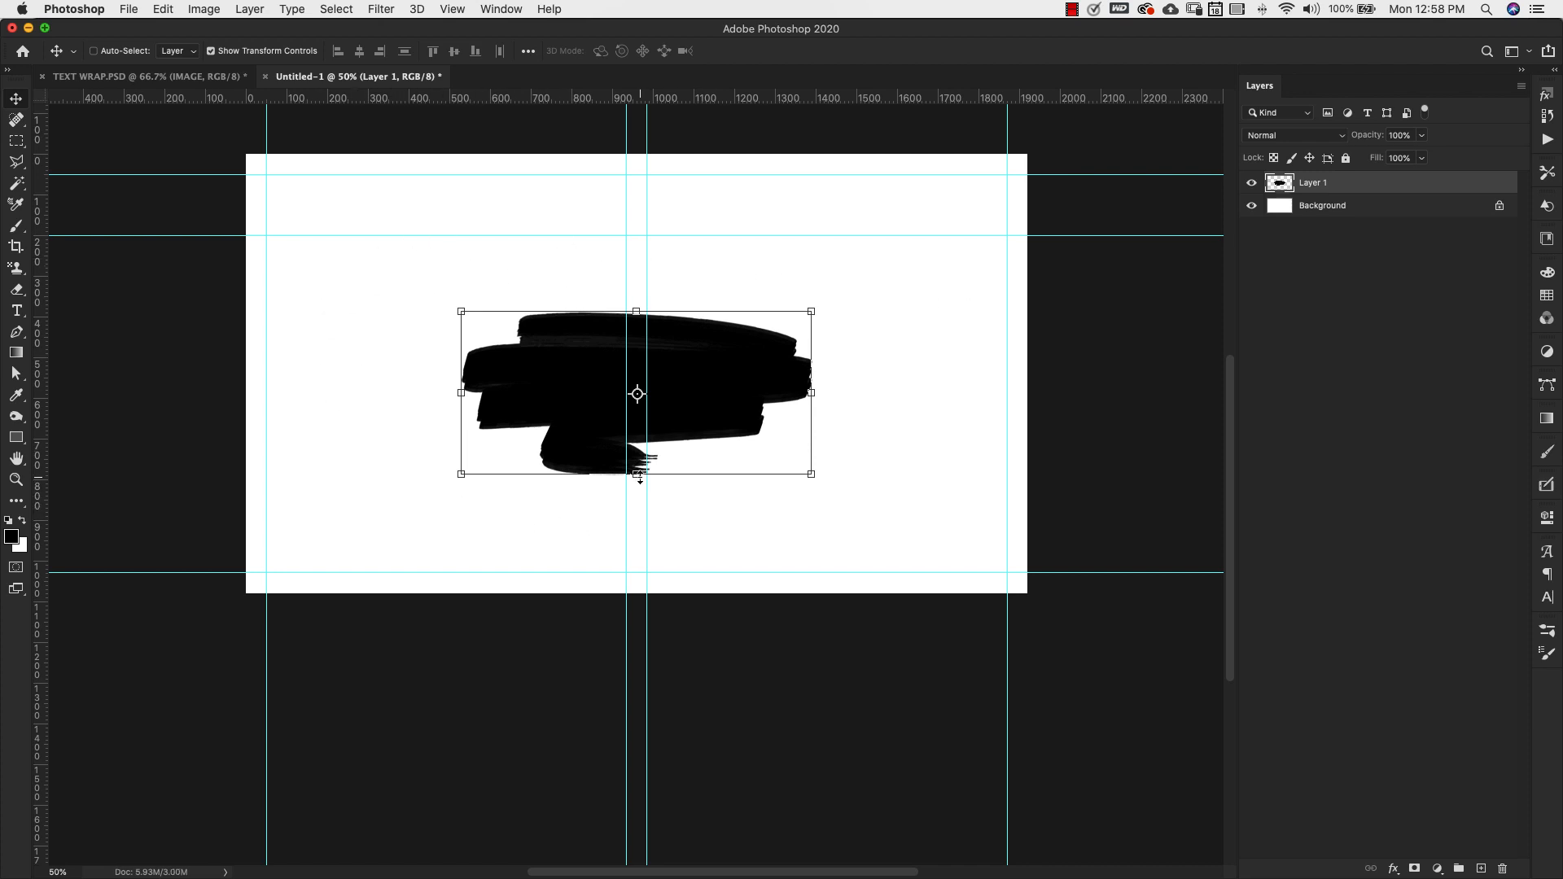
drag(638, 474, 639, 500)
key(Return)
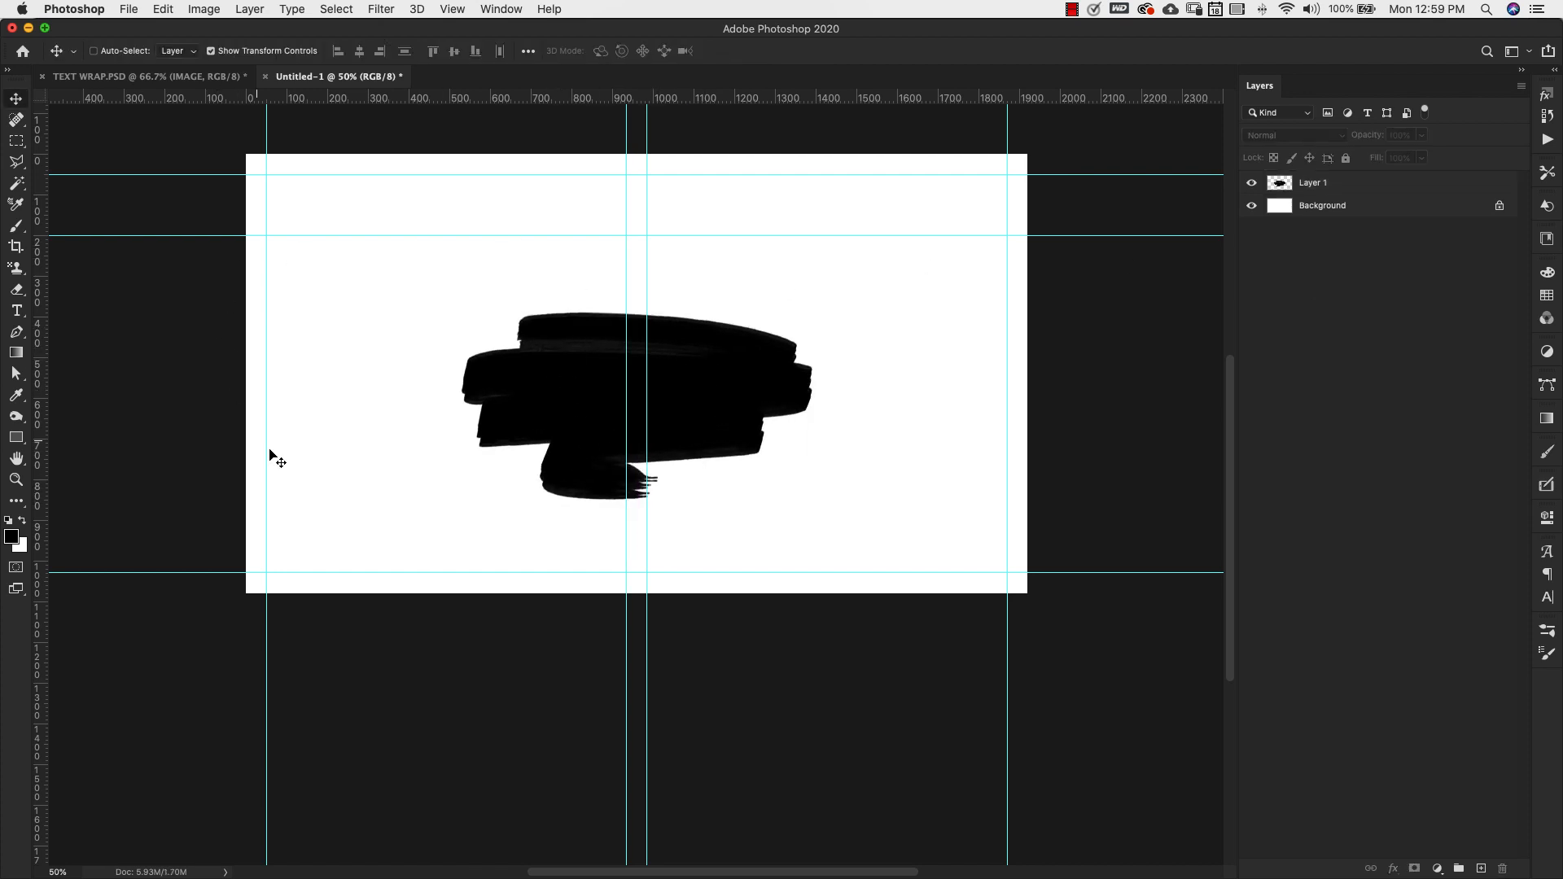
Centre the brush shape within a rectangular selection bounded by the outer guides and the 200 px guide, and clear the selection
click(17, 143)
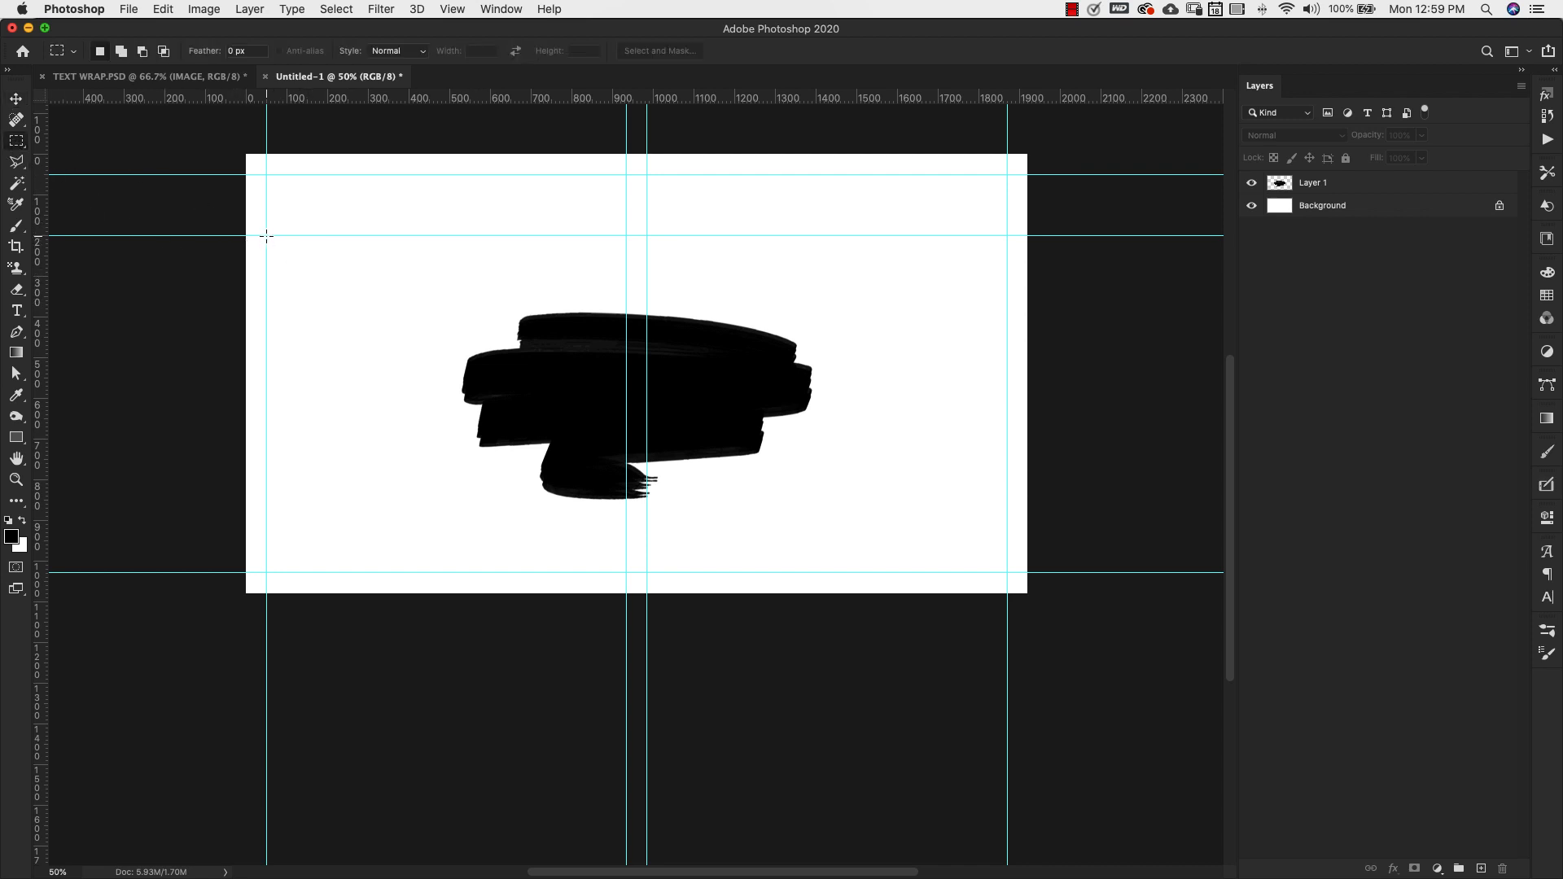
drag(267, 235, 1013, 572)
click(1348, 189)
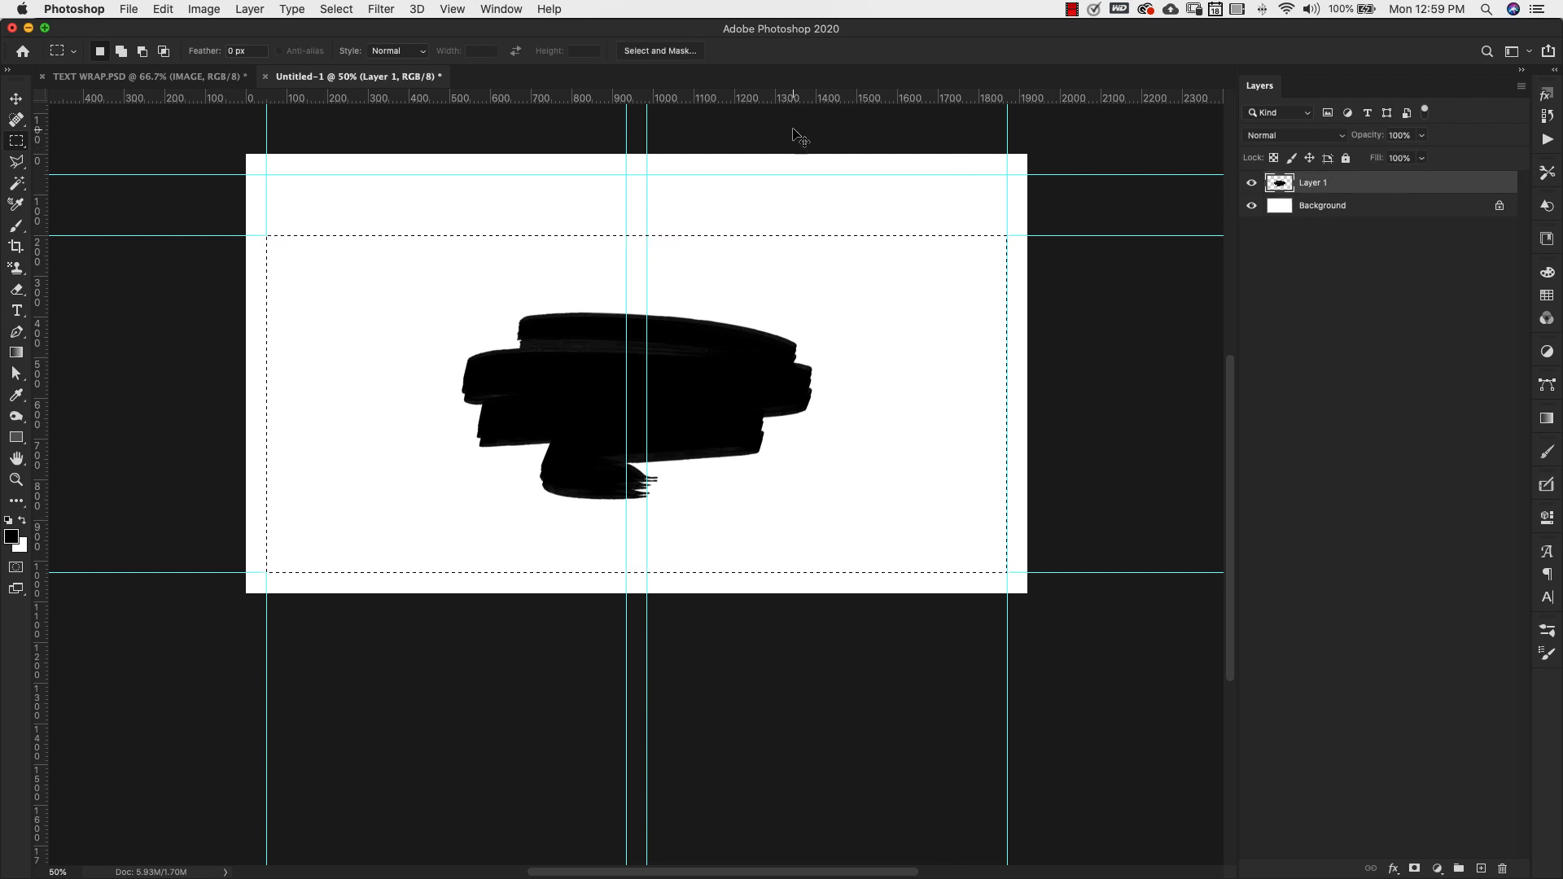
key(v)
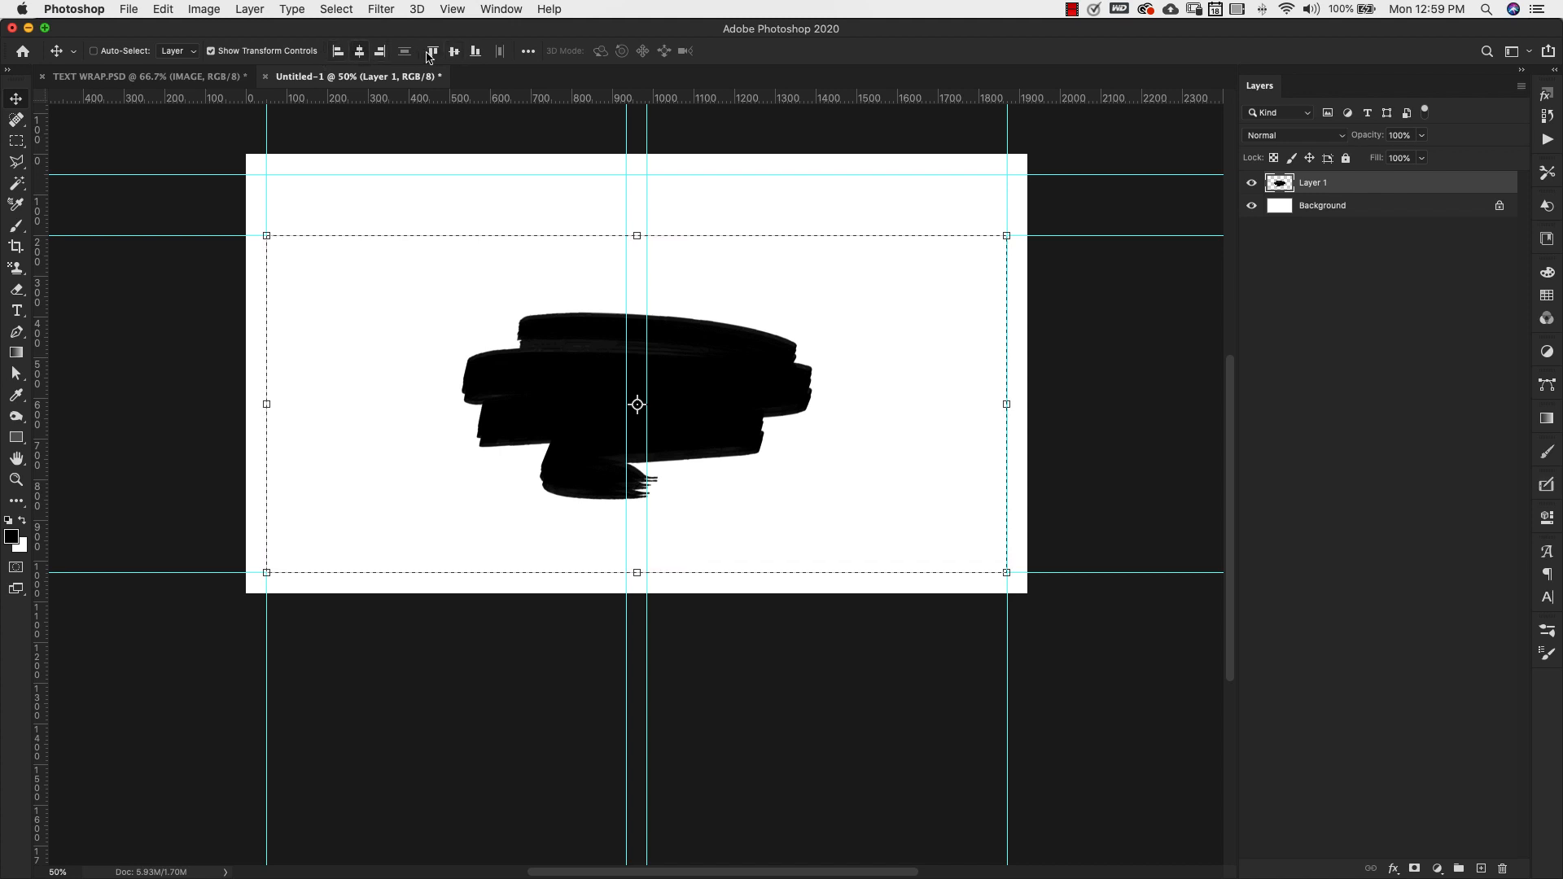
click(453, 52)
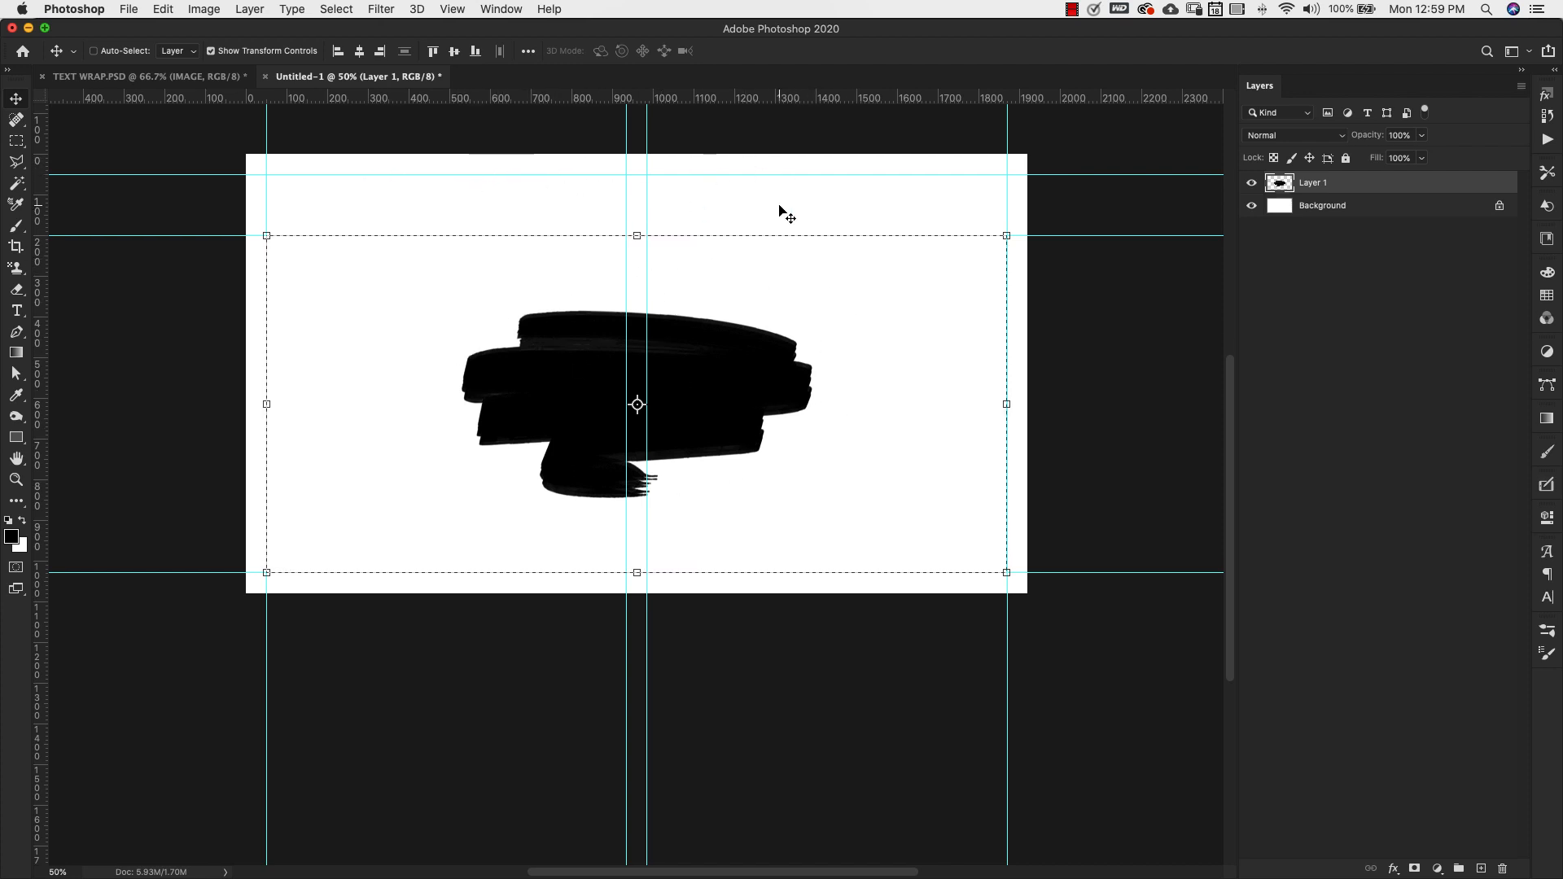
key(super+d)
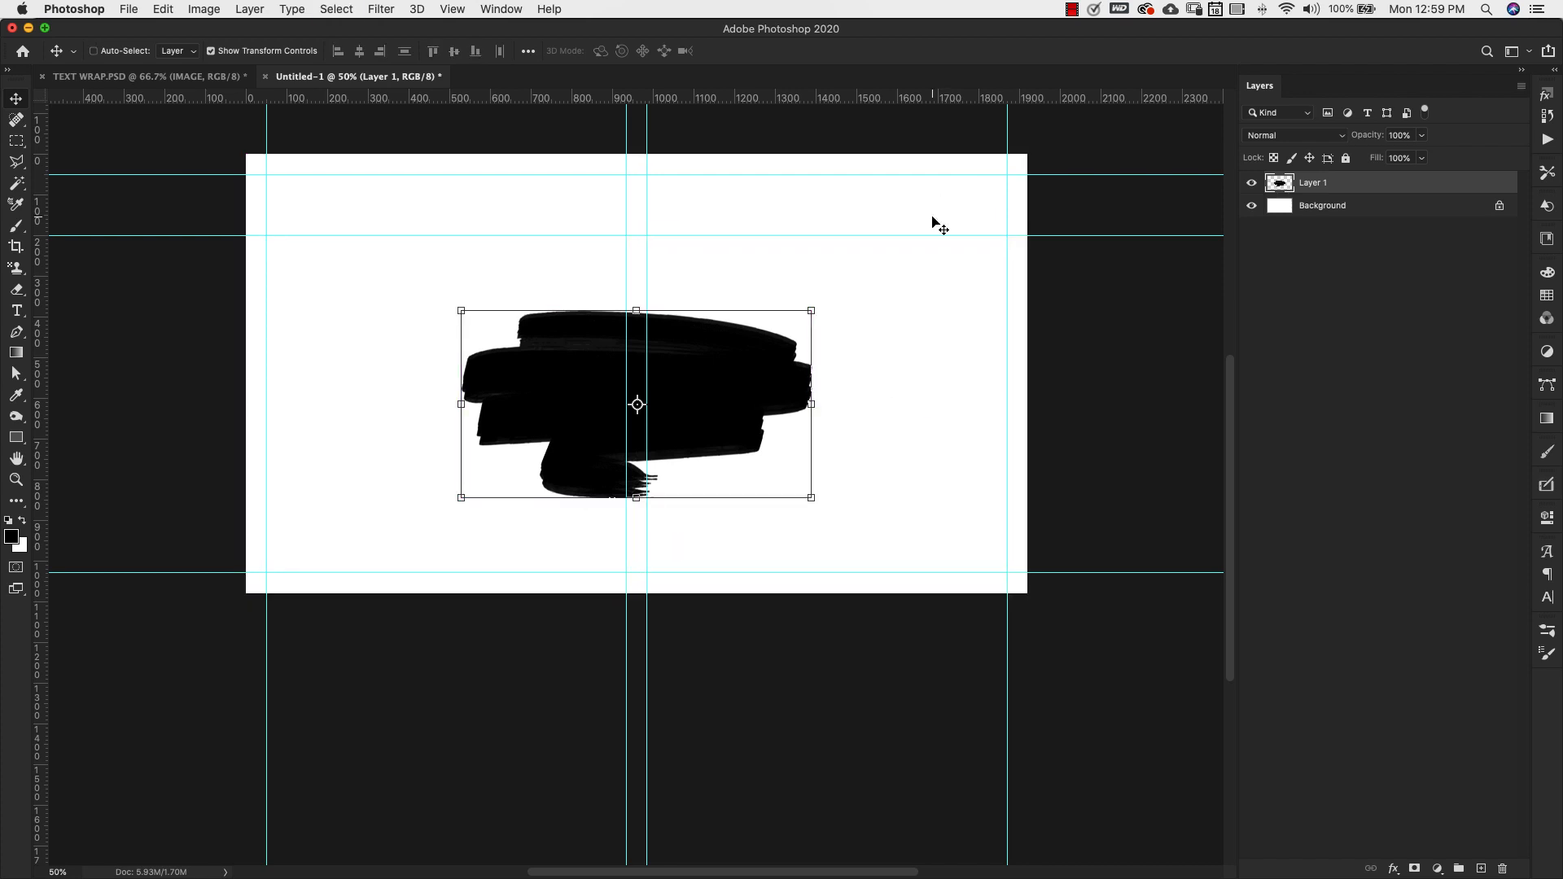
click(1439, 352)
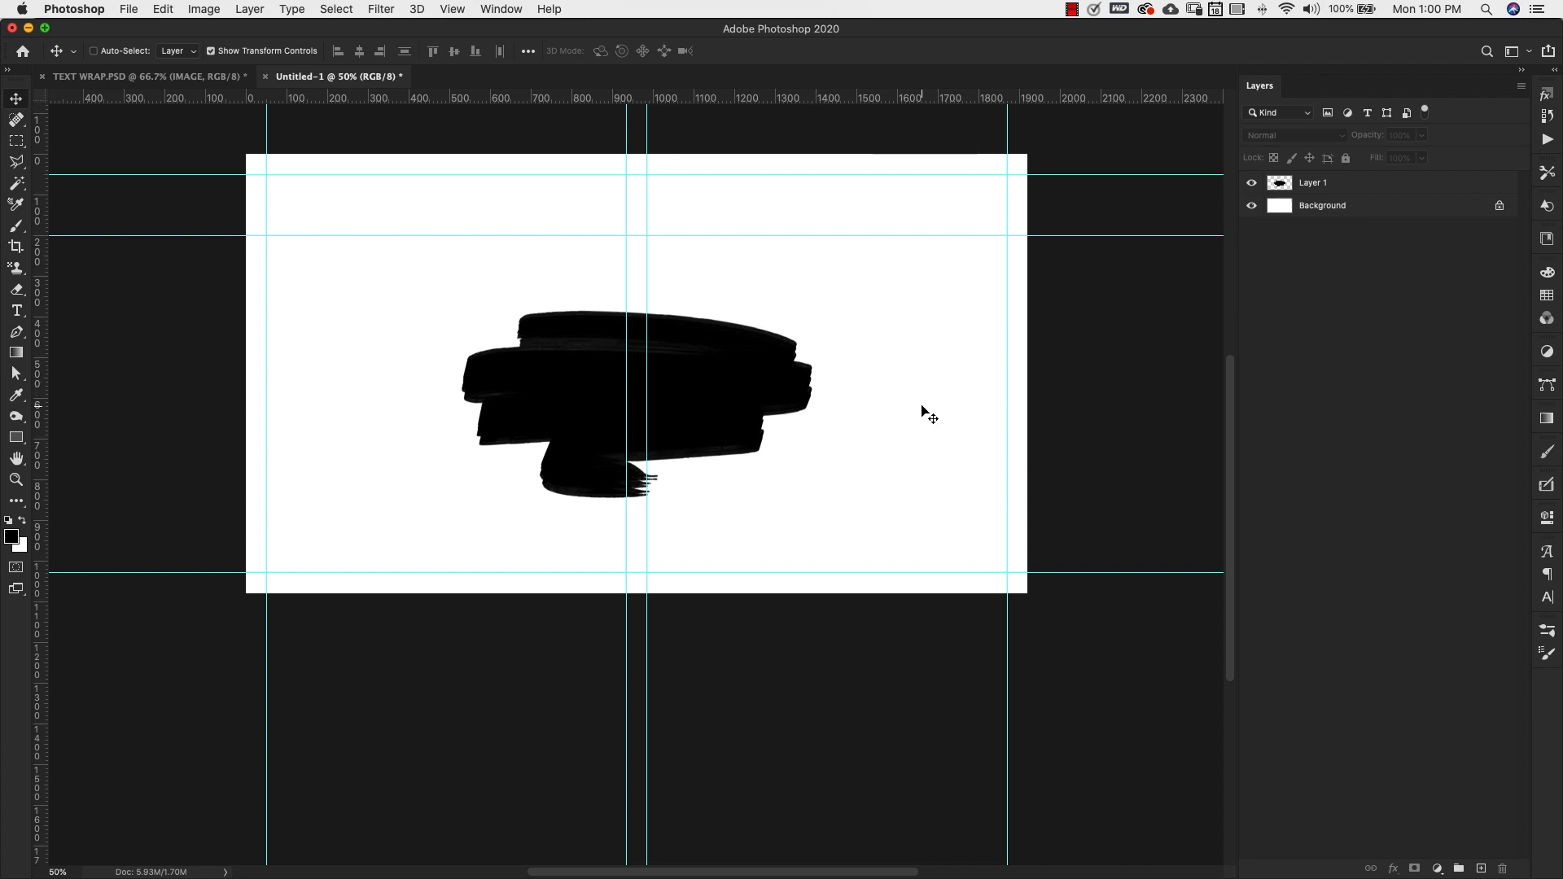
Rename the brush shape's layer as "image"
click(1311, 186)
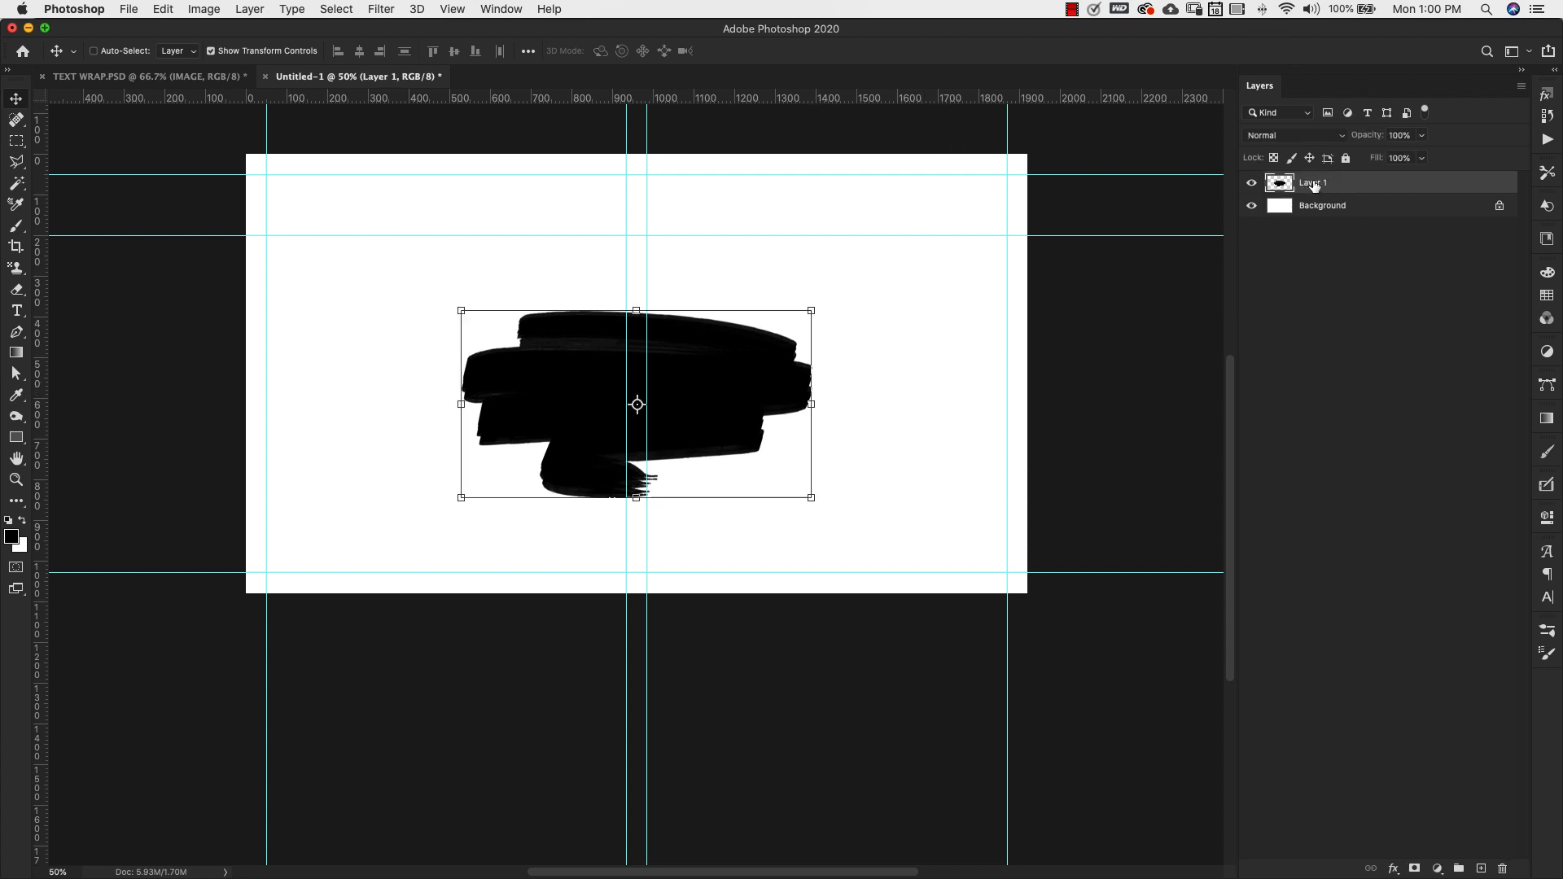
double_click(1313, 184)
text(Image)
key(Return)
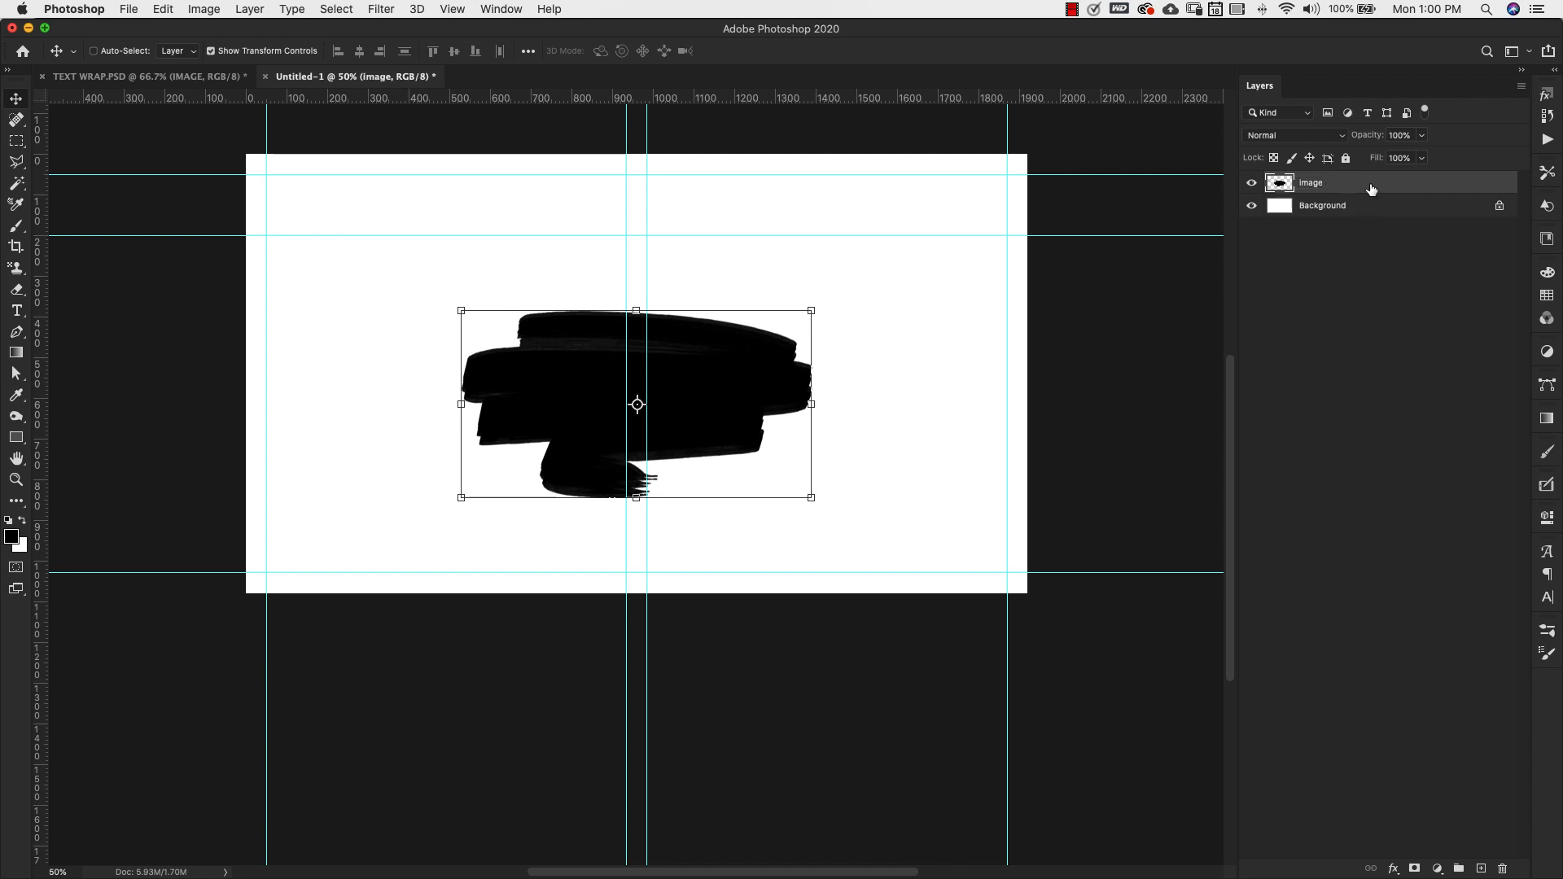
Convert the image layer to a smart object and add a layer mask made from its own brush outline
right_click(1381, 187)
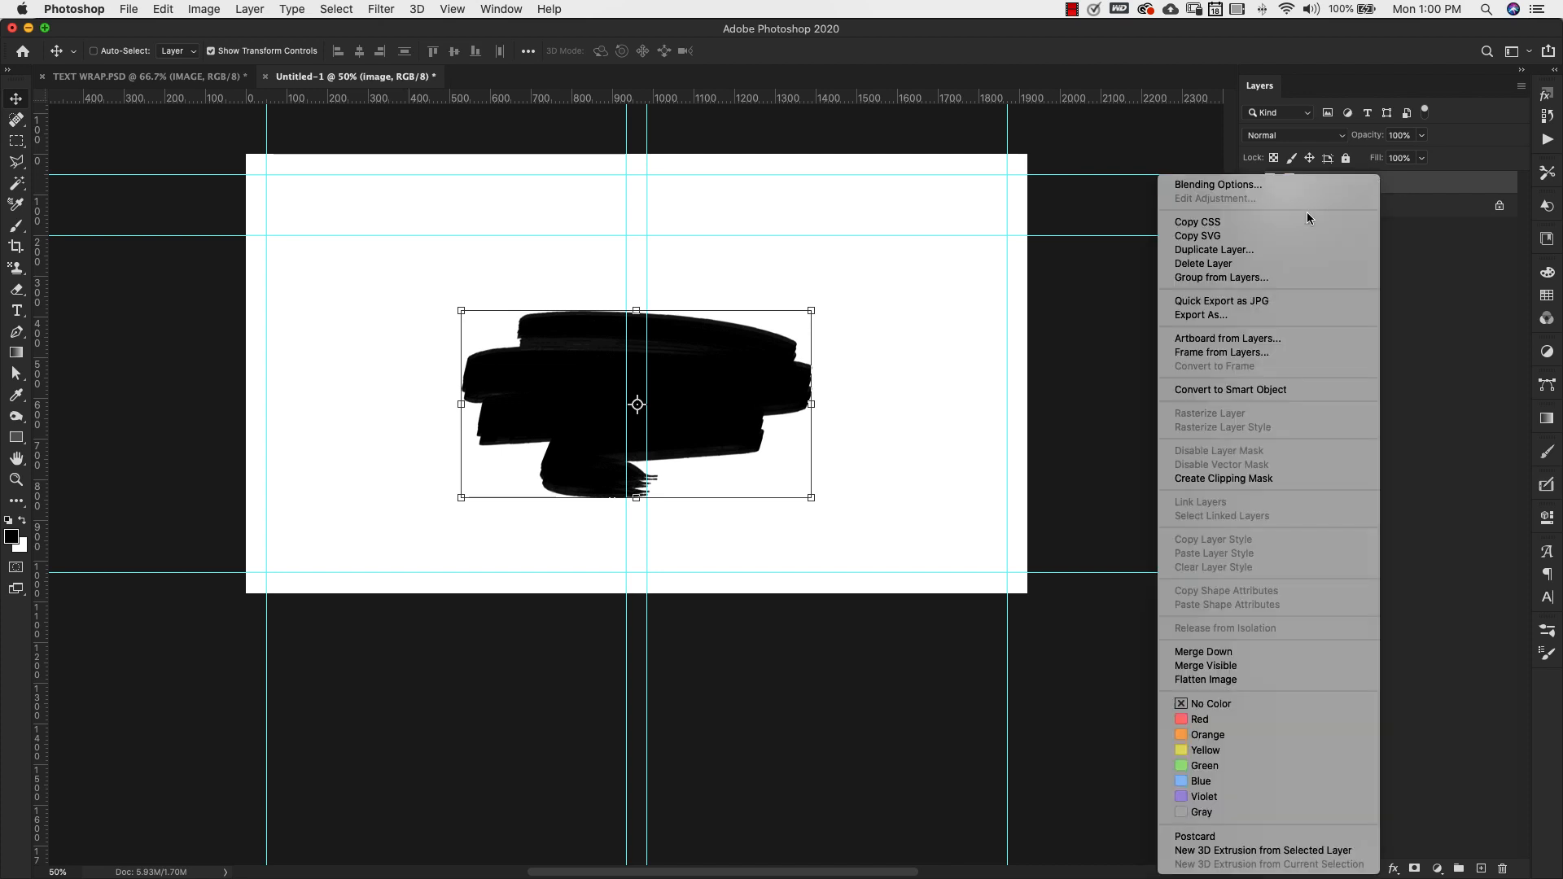
click(1258, 389)
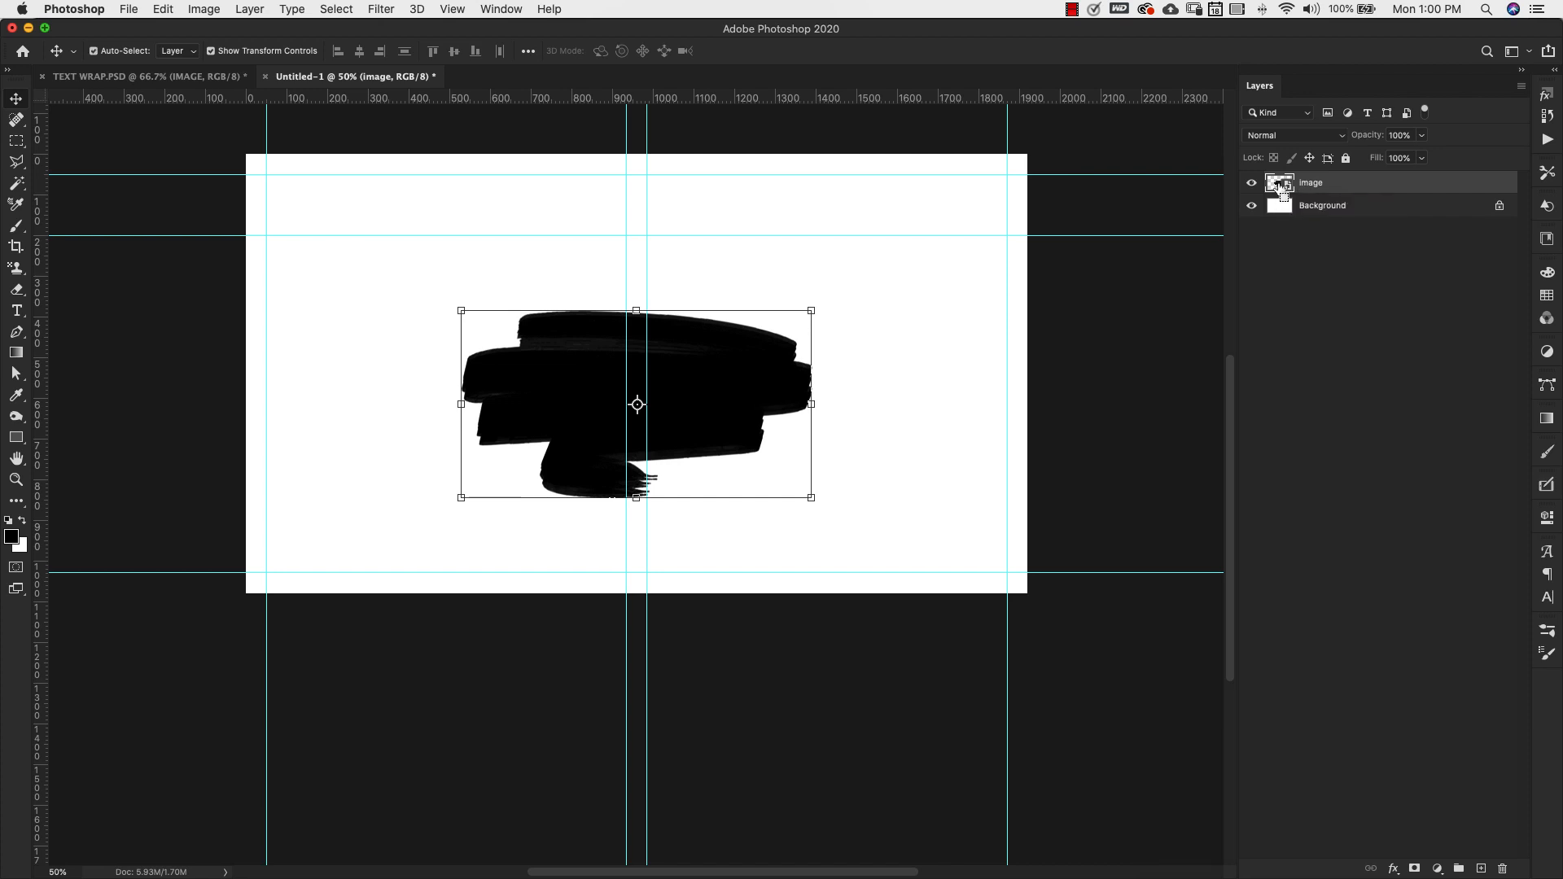
super+click(1278, 187)
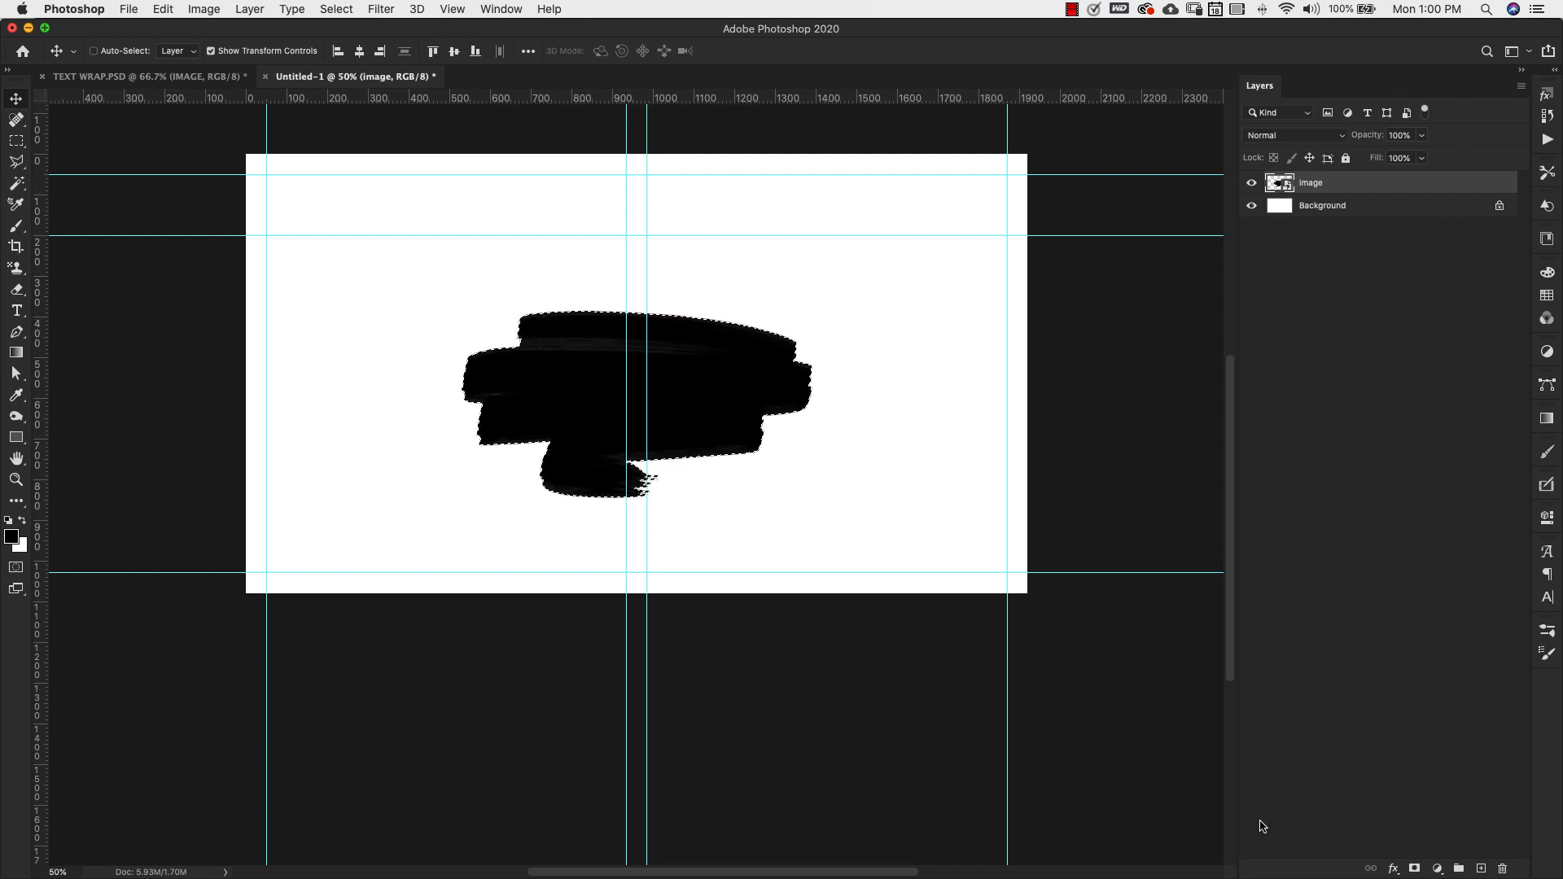
click(1417, 868)
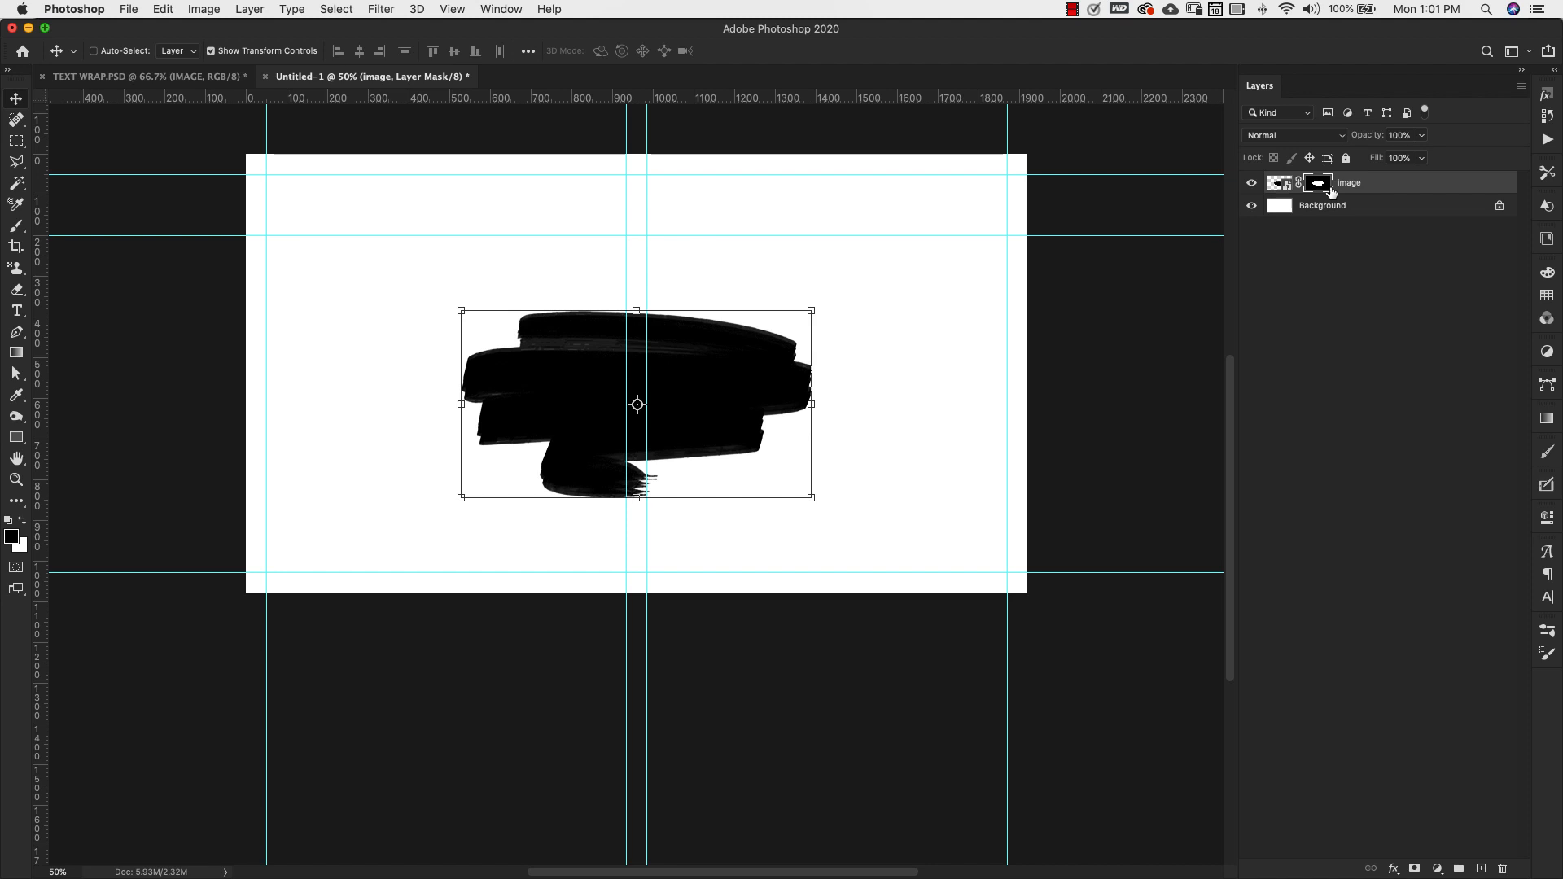
Open the smart object's contents and place the Unsplash beauty-products photo, rotated -90° and scaled to cover the canvas
double_click(1285, 186)
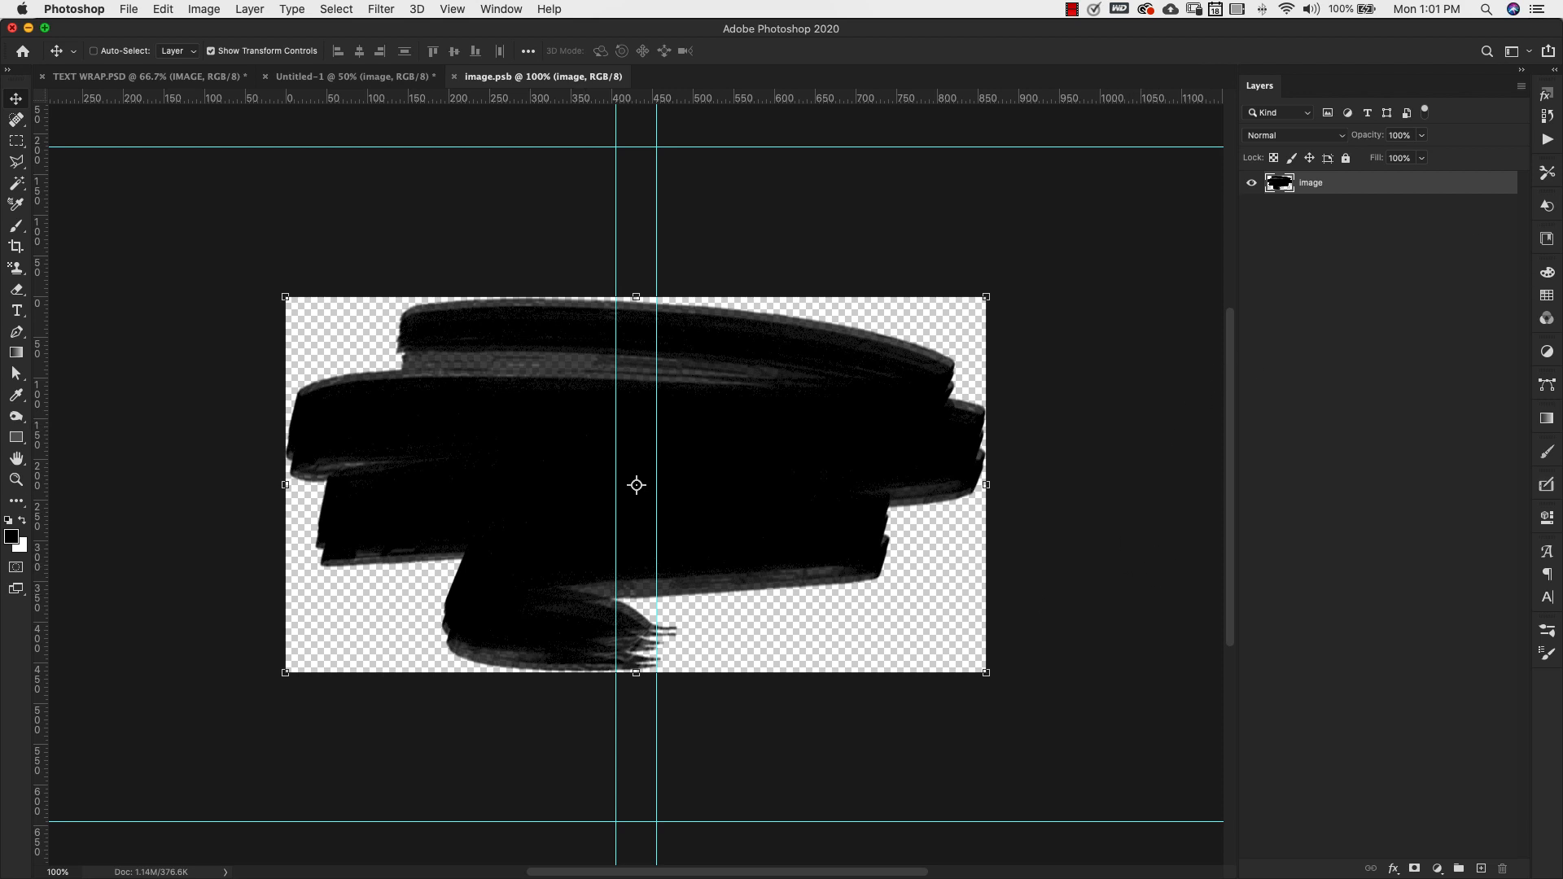
drag(1562, 358, 600, 404)
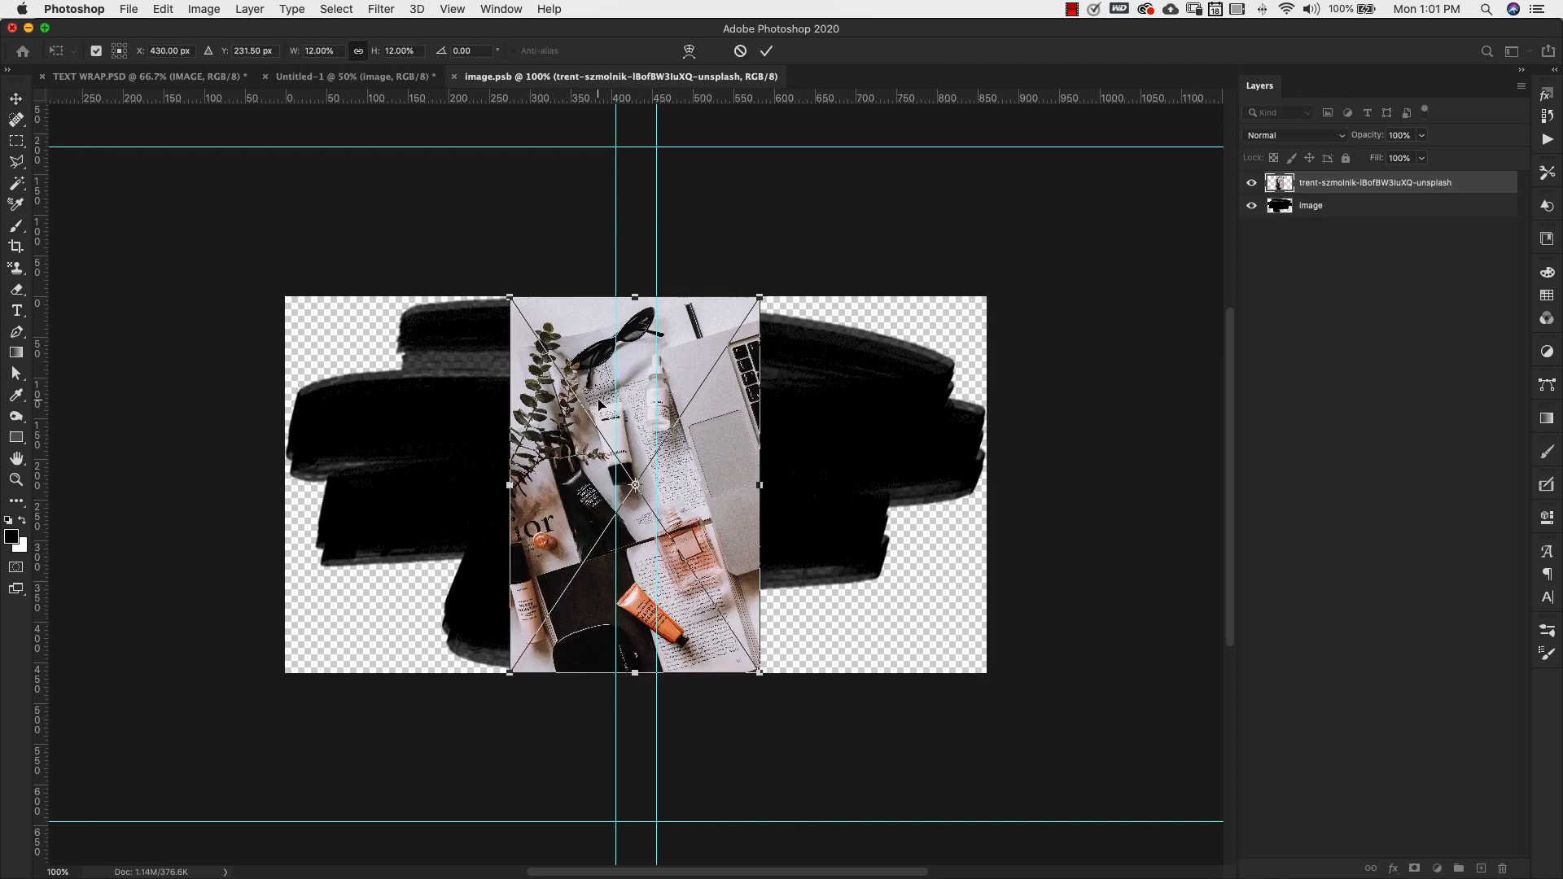
drag(806, 290, 444, 331)
drag(814, 485, 994, 456)
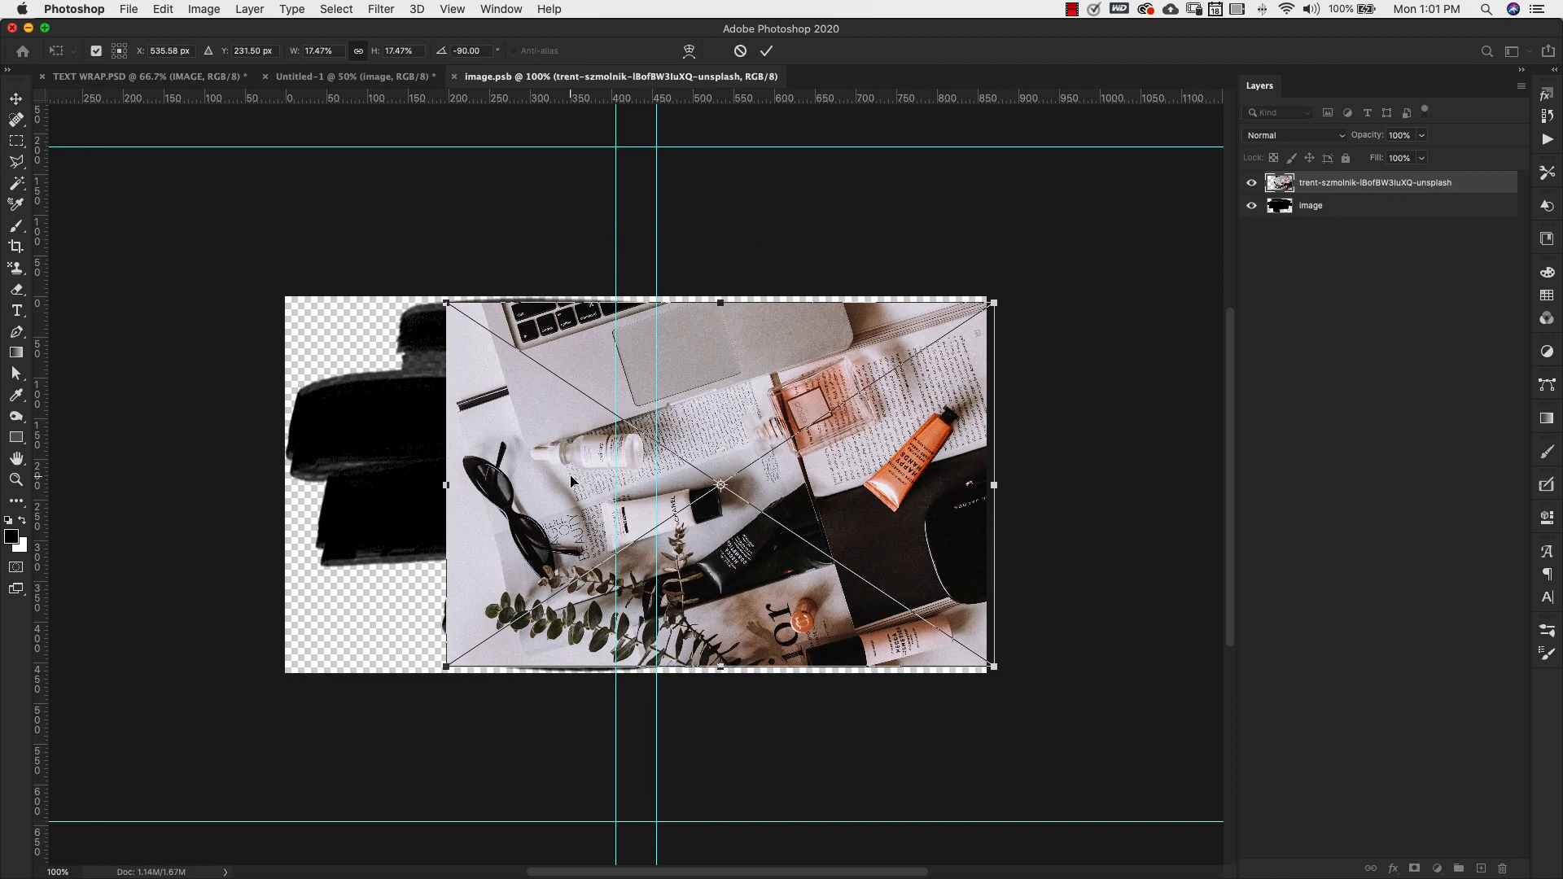
drag(442, 486, 285, 485)
key(Return)
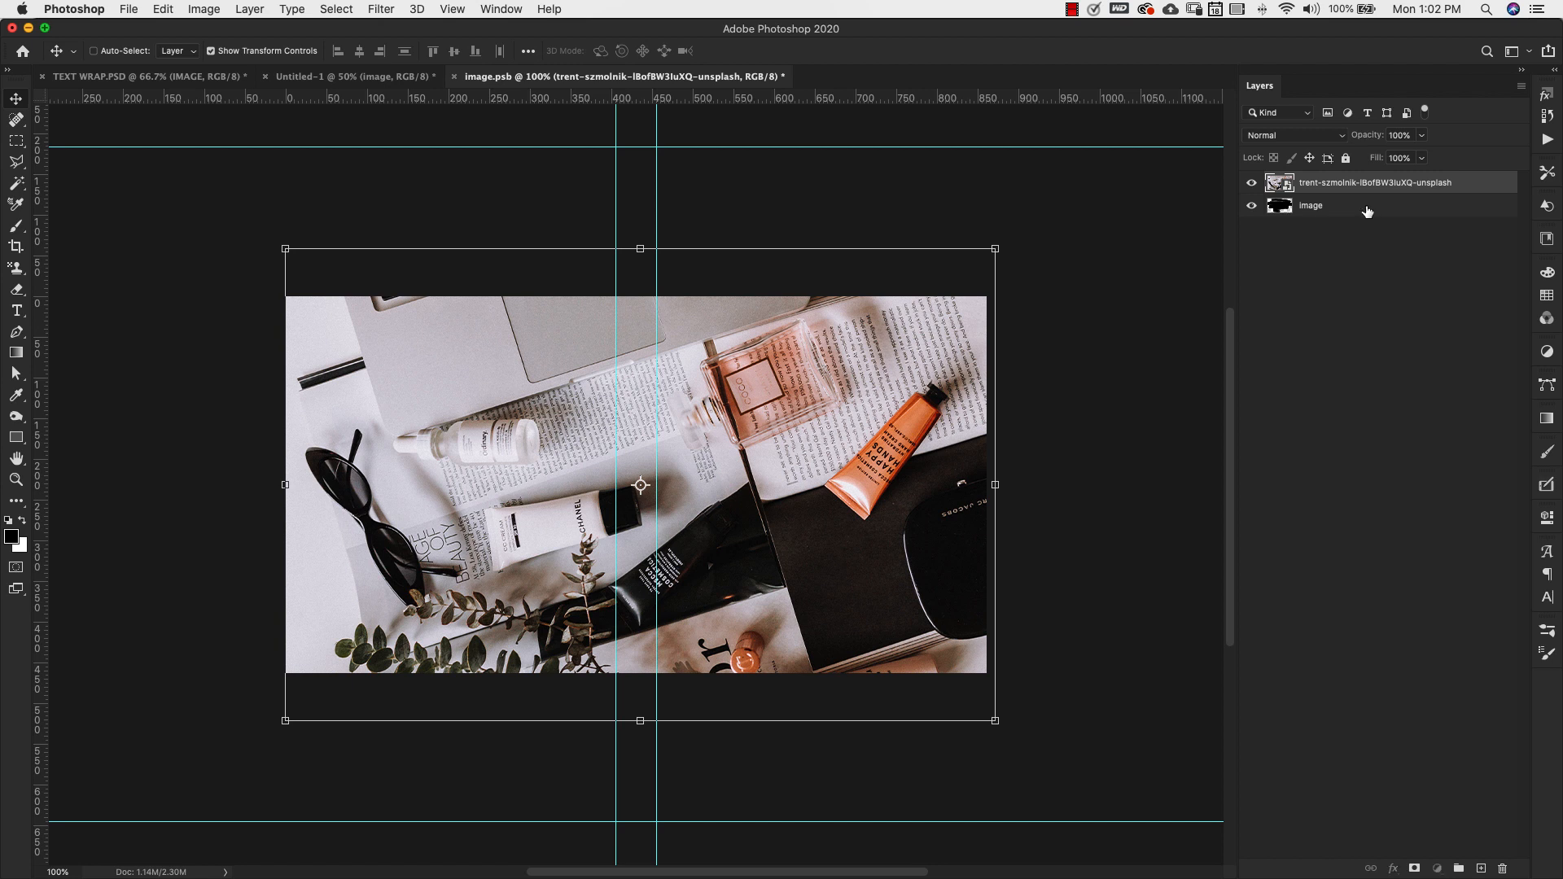
Put the black brush layer above the photo and add white 27 px Montserrat text reading "image guide" over it
mouse_move(1367, 211)
mouse_down()
mouse_move(1347, 209)
mouse_move(1340, 180)
mouse_up()
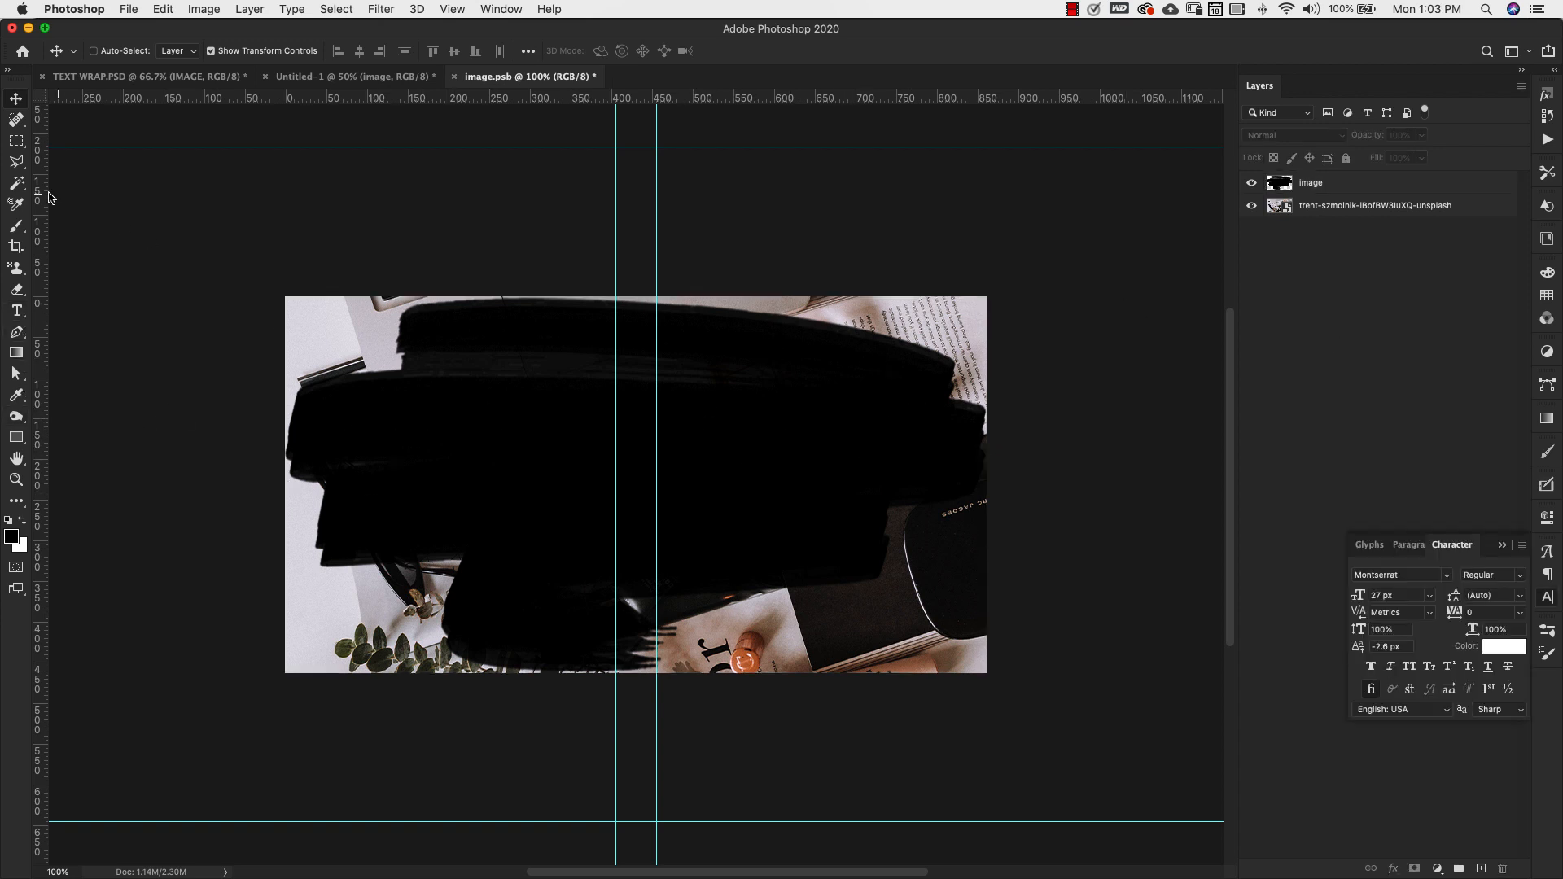
click(17, 311)
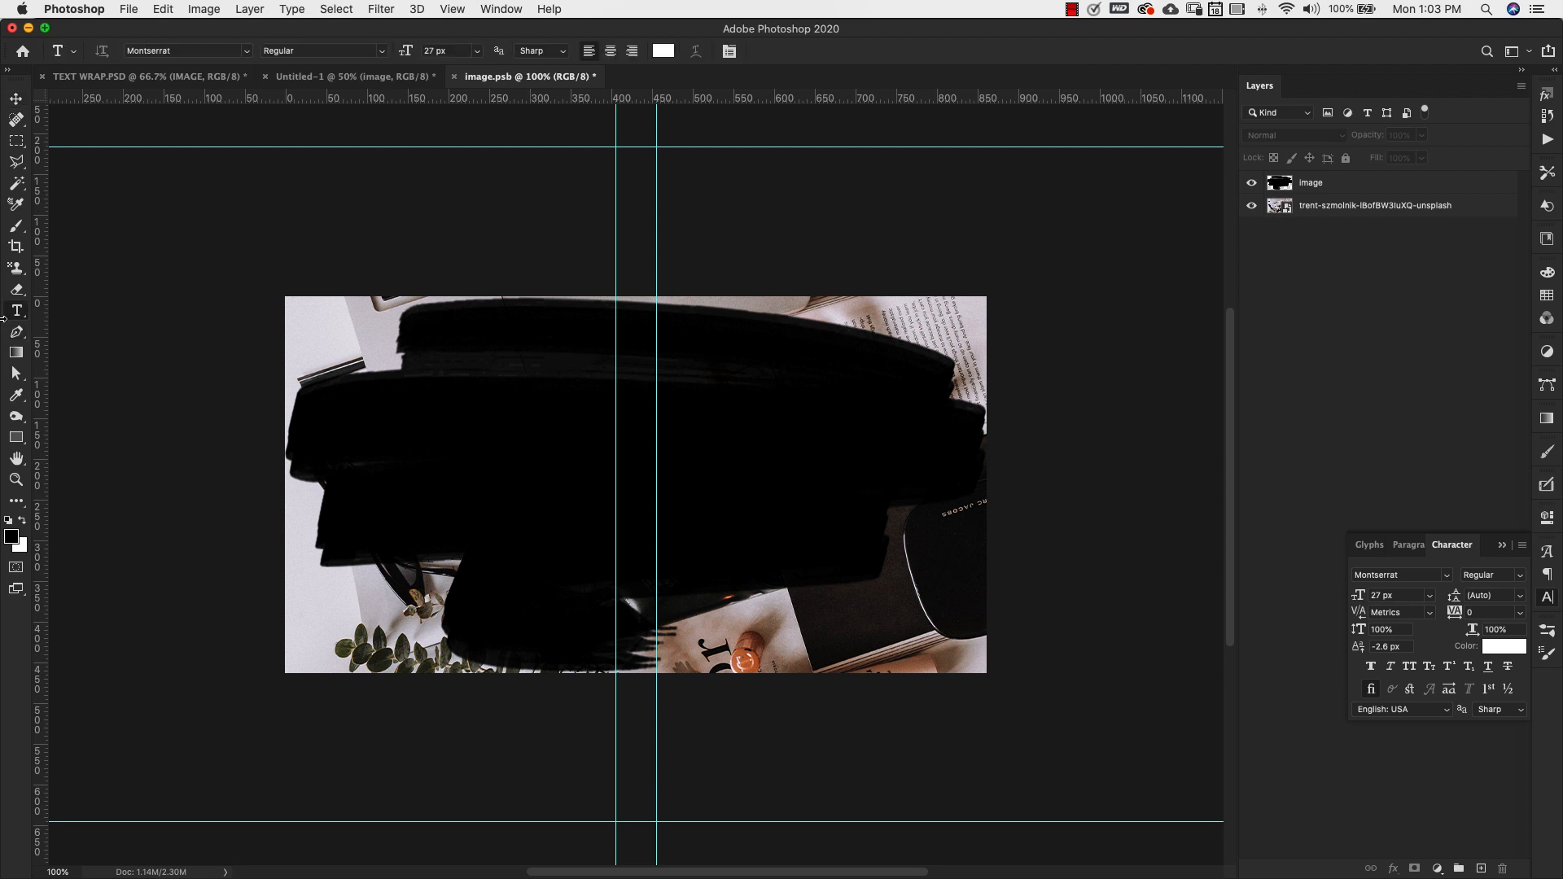
click(491, 456)
text(image guide)
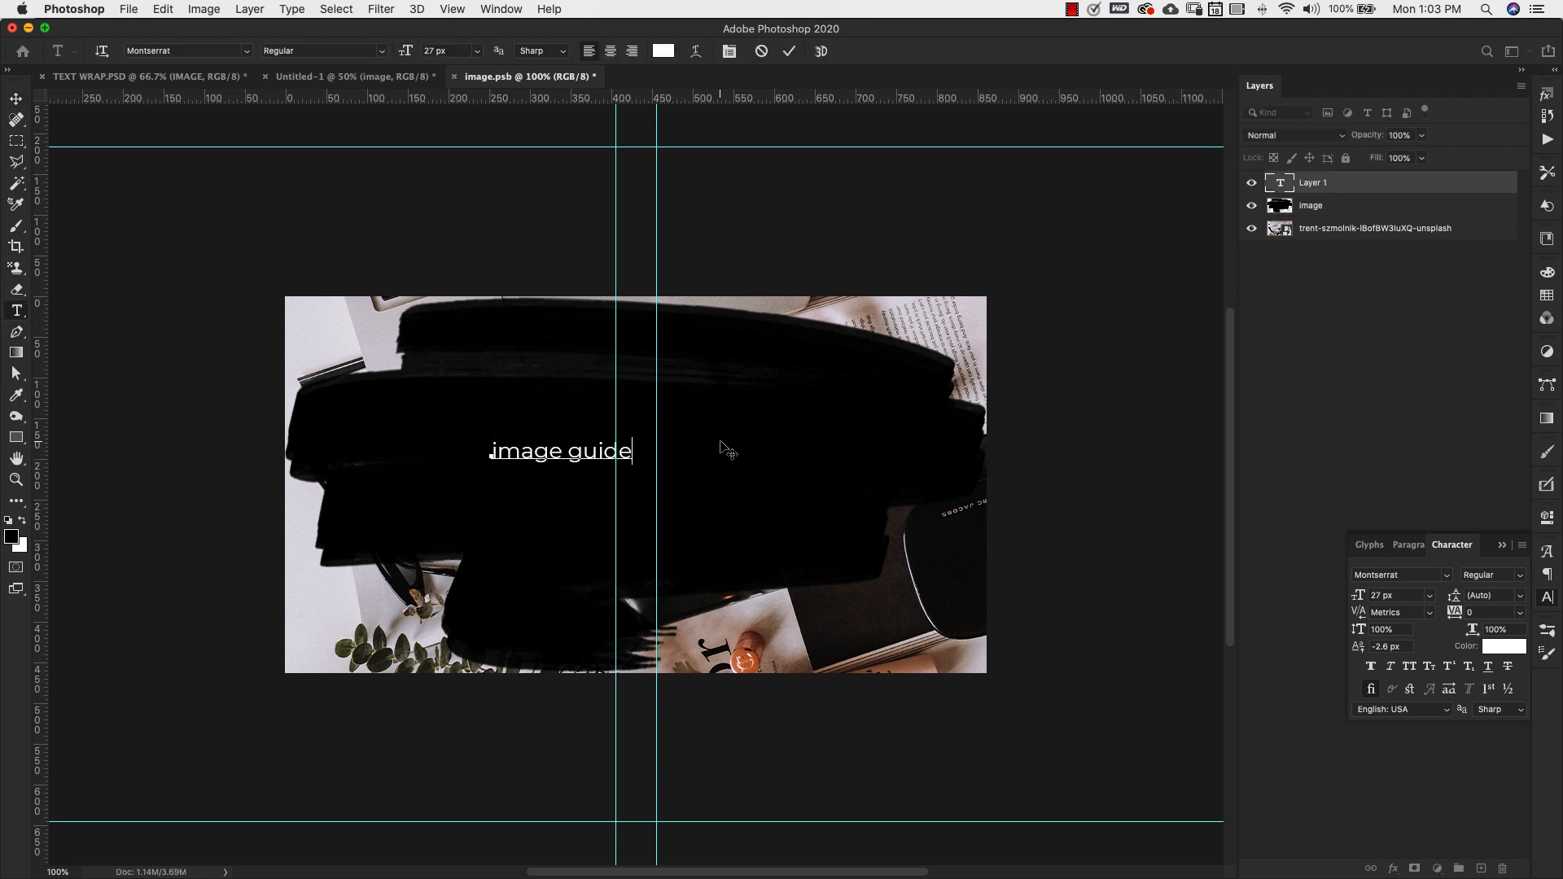
click(716, 444)
key(v)
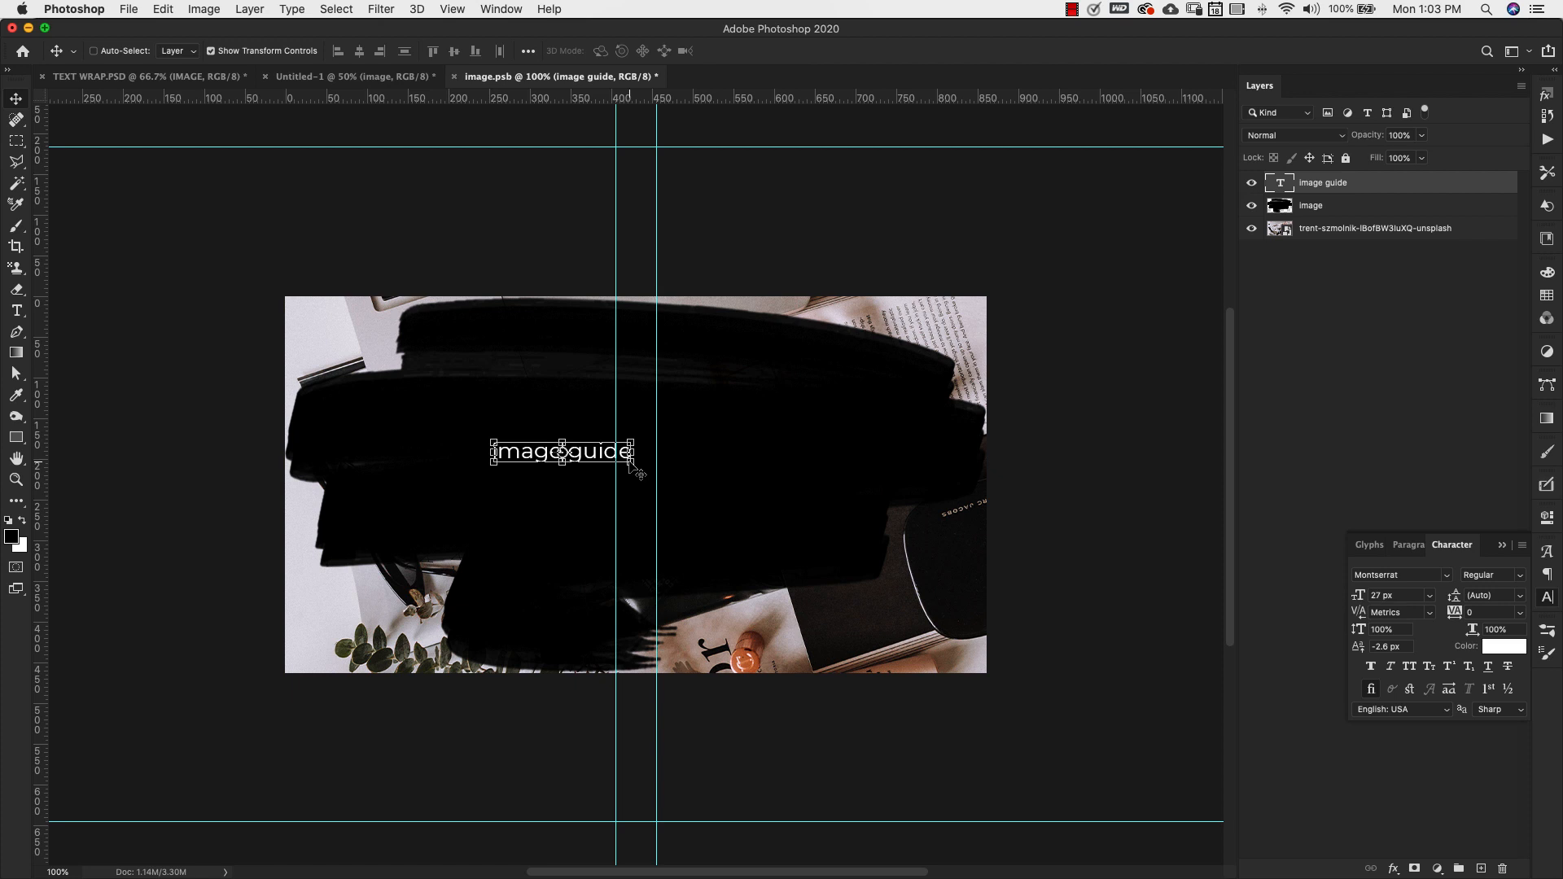
Enlarge the "image guide" text to about 80 px across the brush shape and merge it with the brush layer
drag(634, 440, 849, 402)
drag(484, 471, 434, 474)
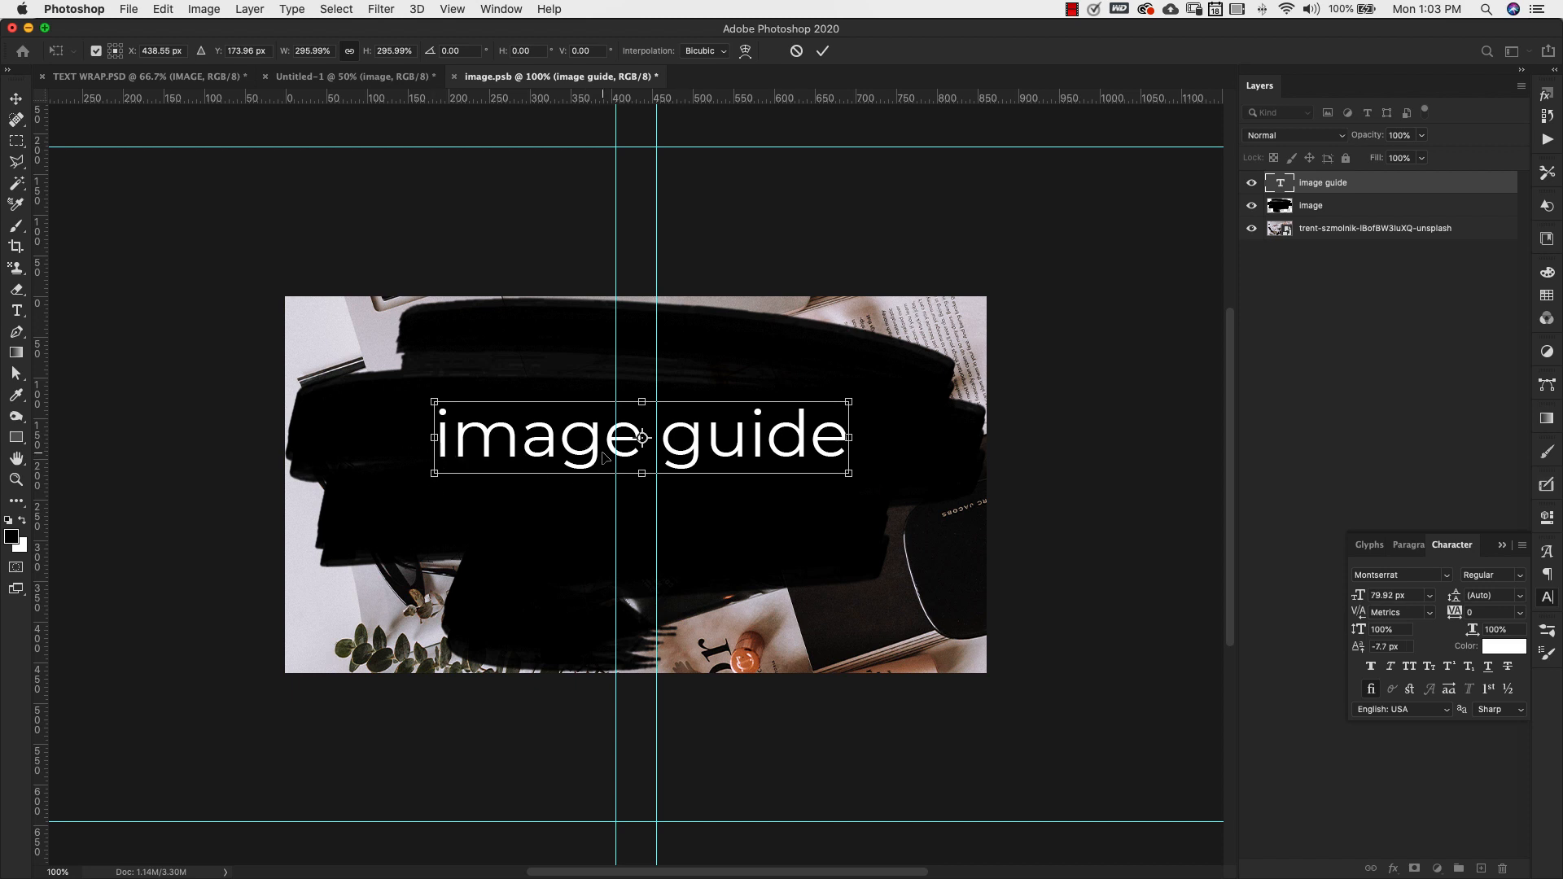
key(Return)
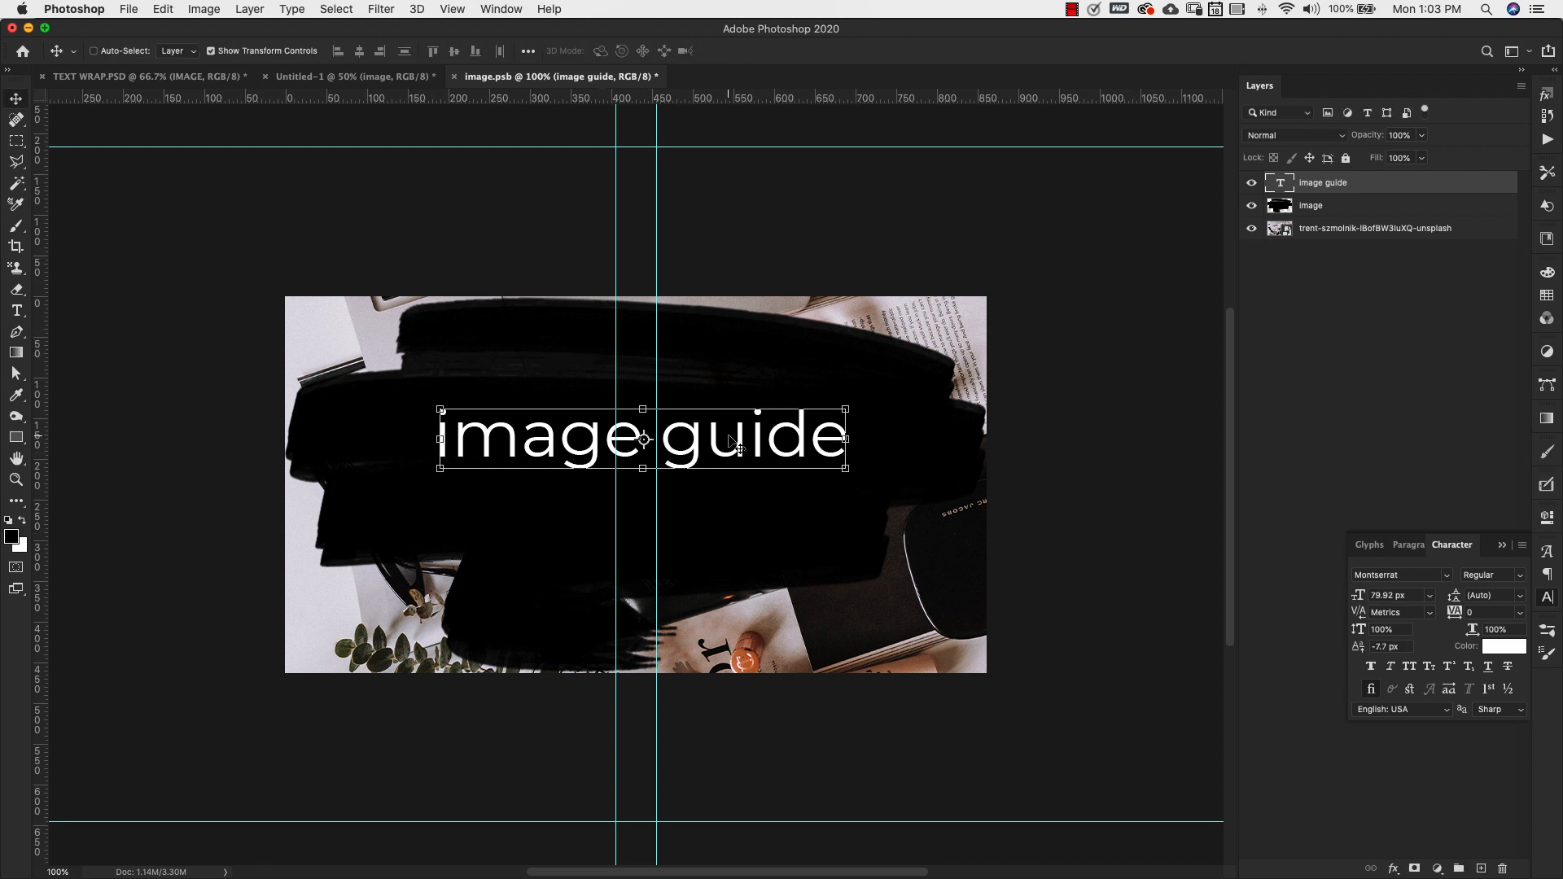
shift+click(1361, 210)
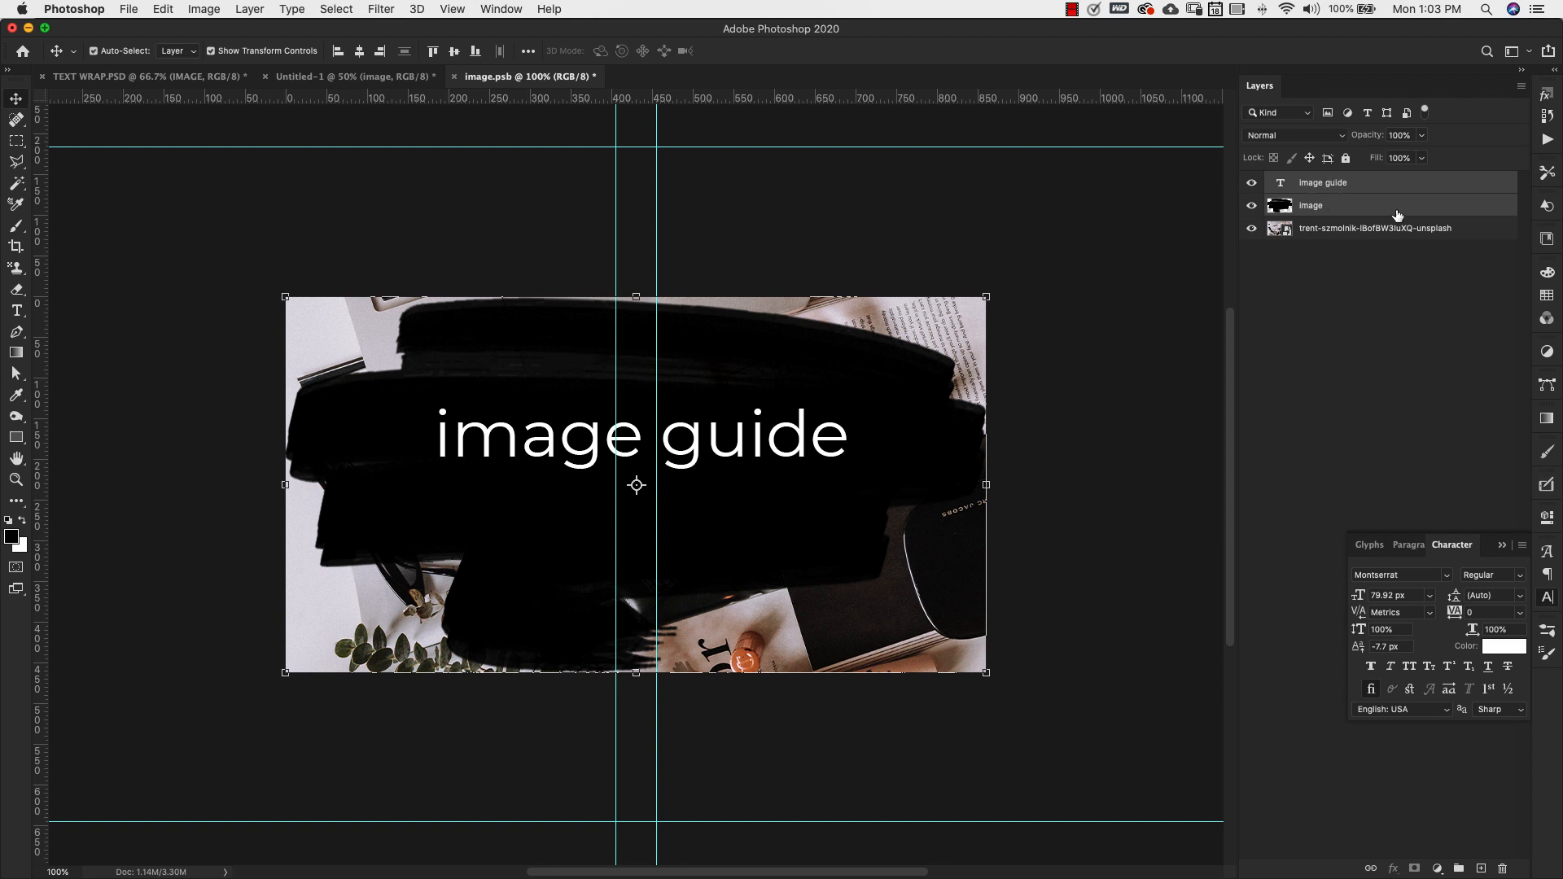
key(super+e)
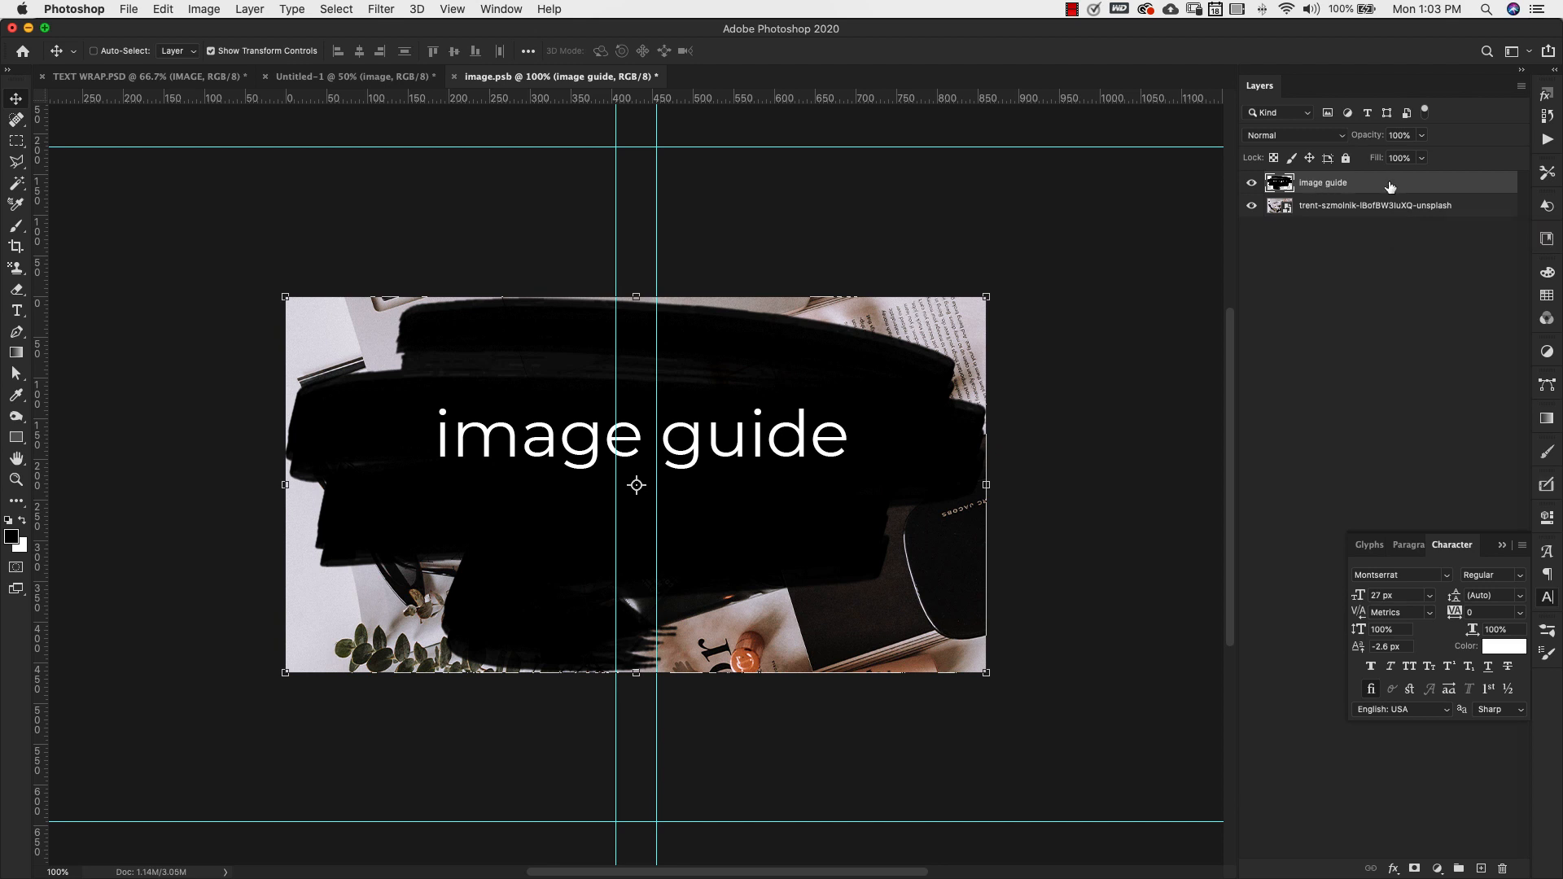
Lower the image guide layer's opacity to 60% and nudge the Unsplash photo into a better position beneath it
click(1421, 139)
drag(1423, 156, 1385, 157)
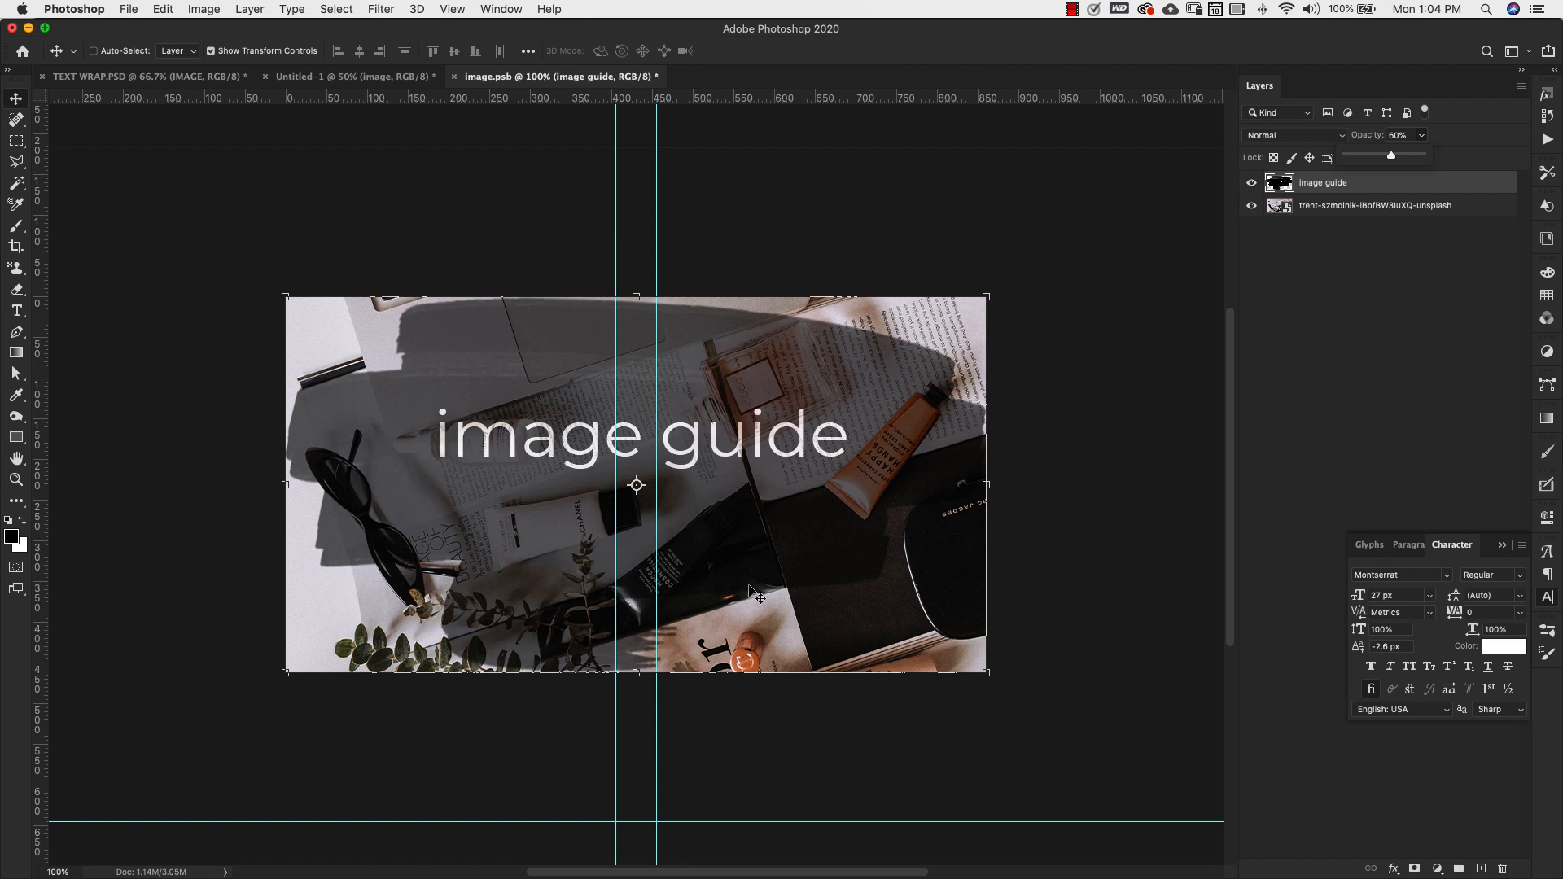
click(1360, 214)
mouse_move(887, 251)
mouse_down()
mouse_move(886, 270)
mouse_move(883, 246)
mouse_up()
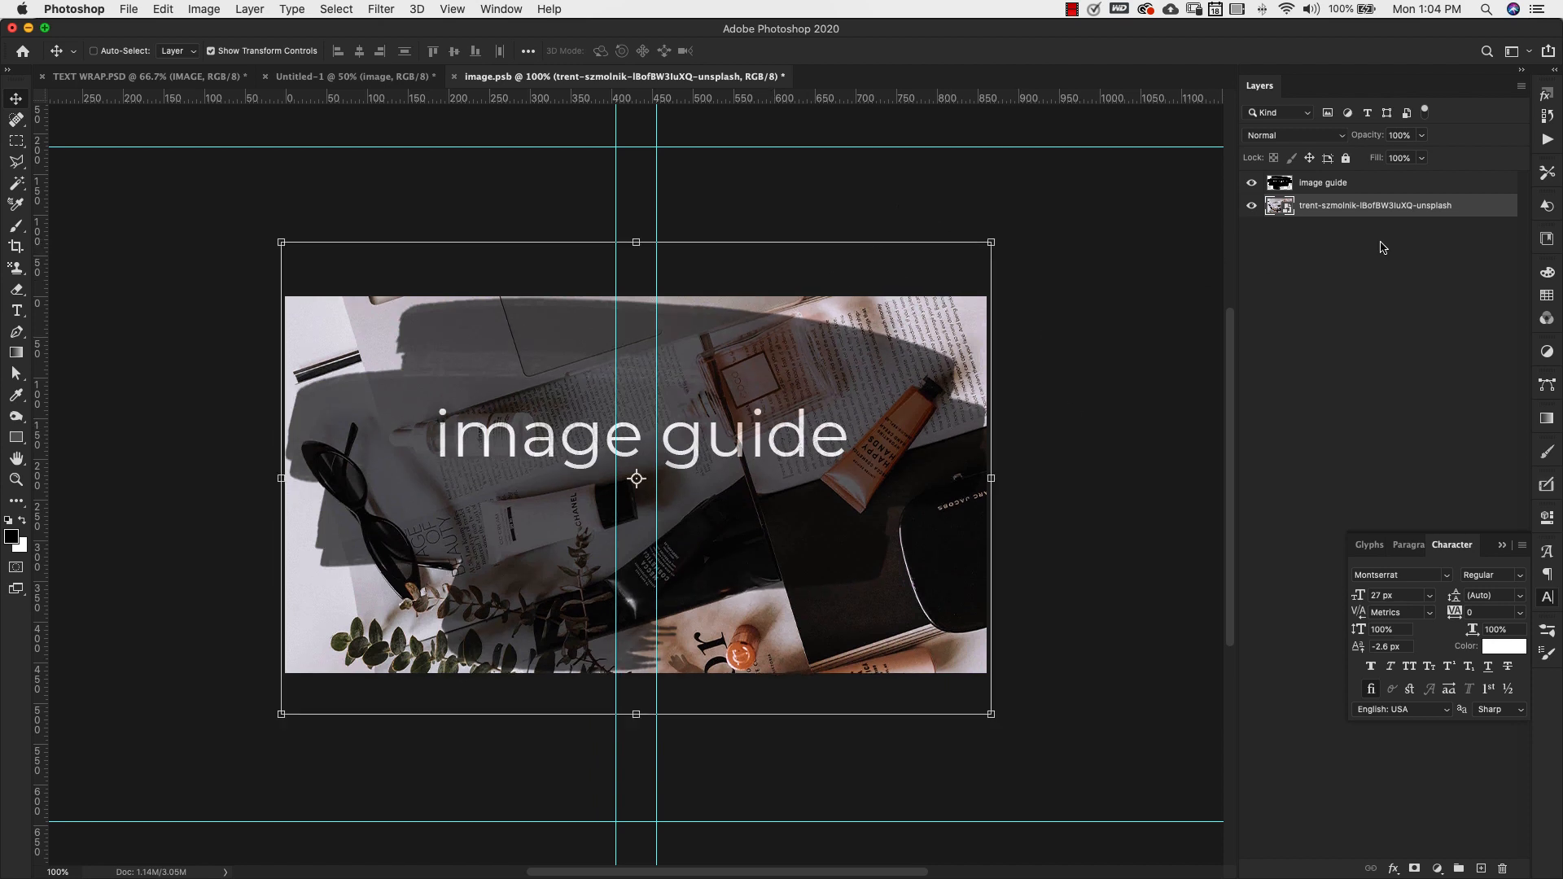
Hide the image guide layer, then close the smart object's image.psb and save its changes
click(1300, 184)
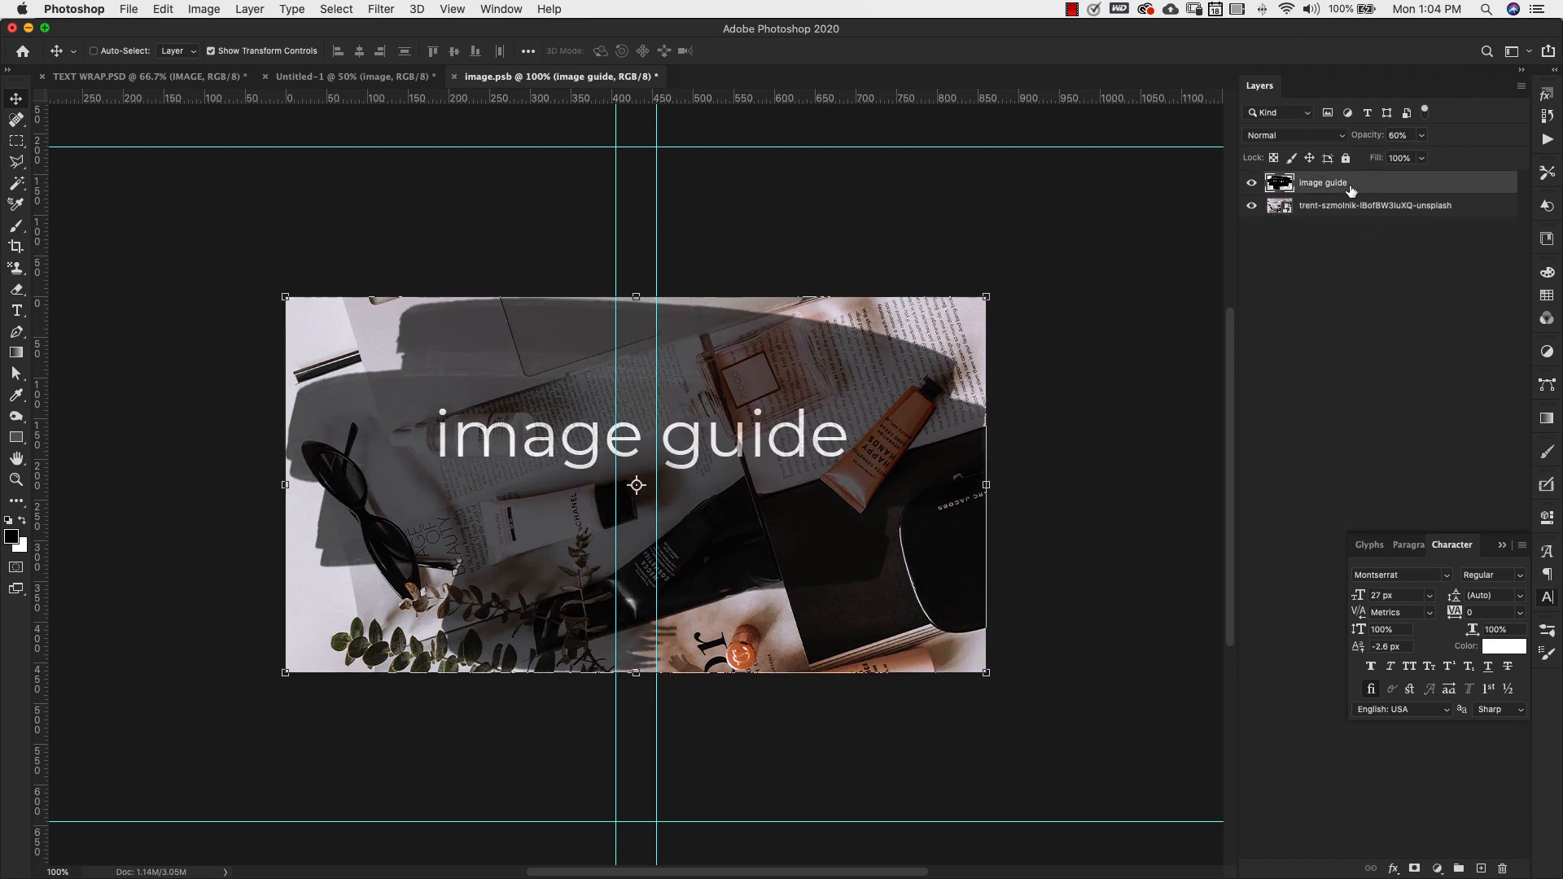
click(1252, 185)
click(1253, 186)
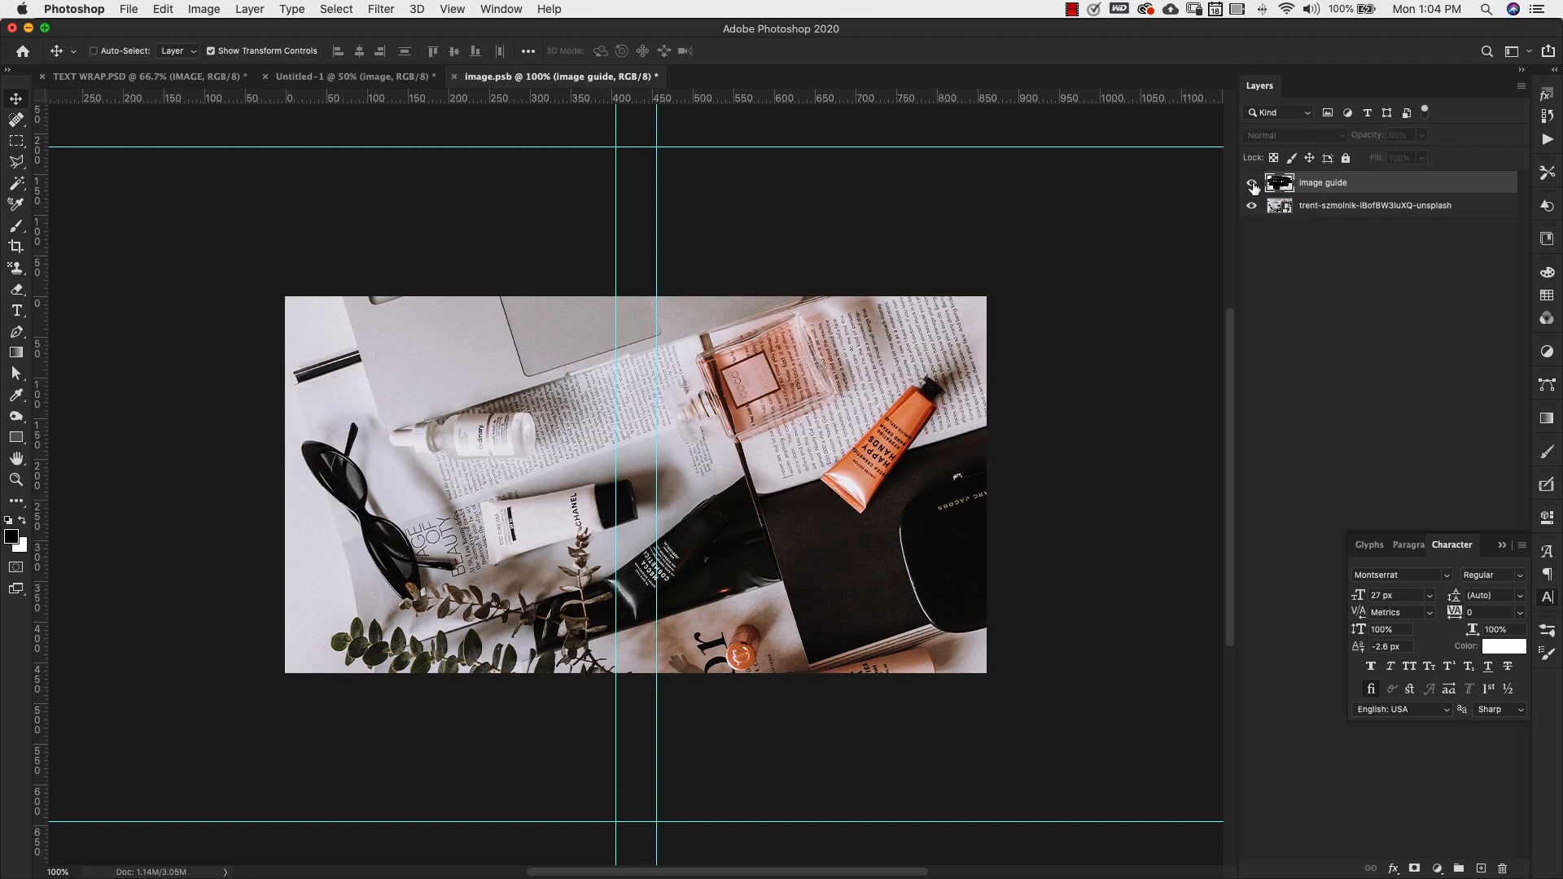
click(1253, 187)
click(455, 78)
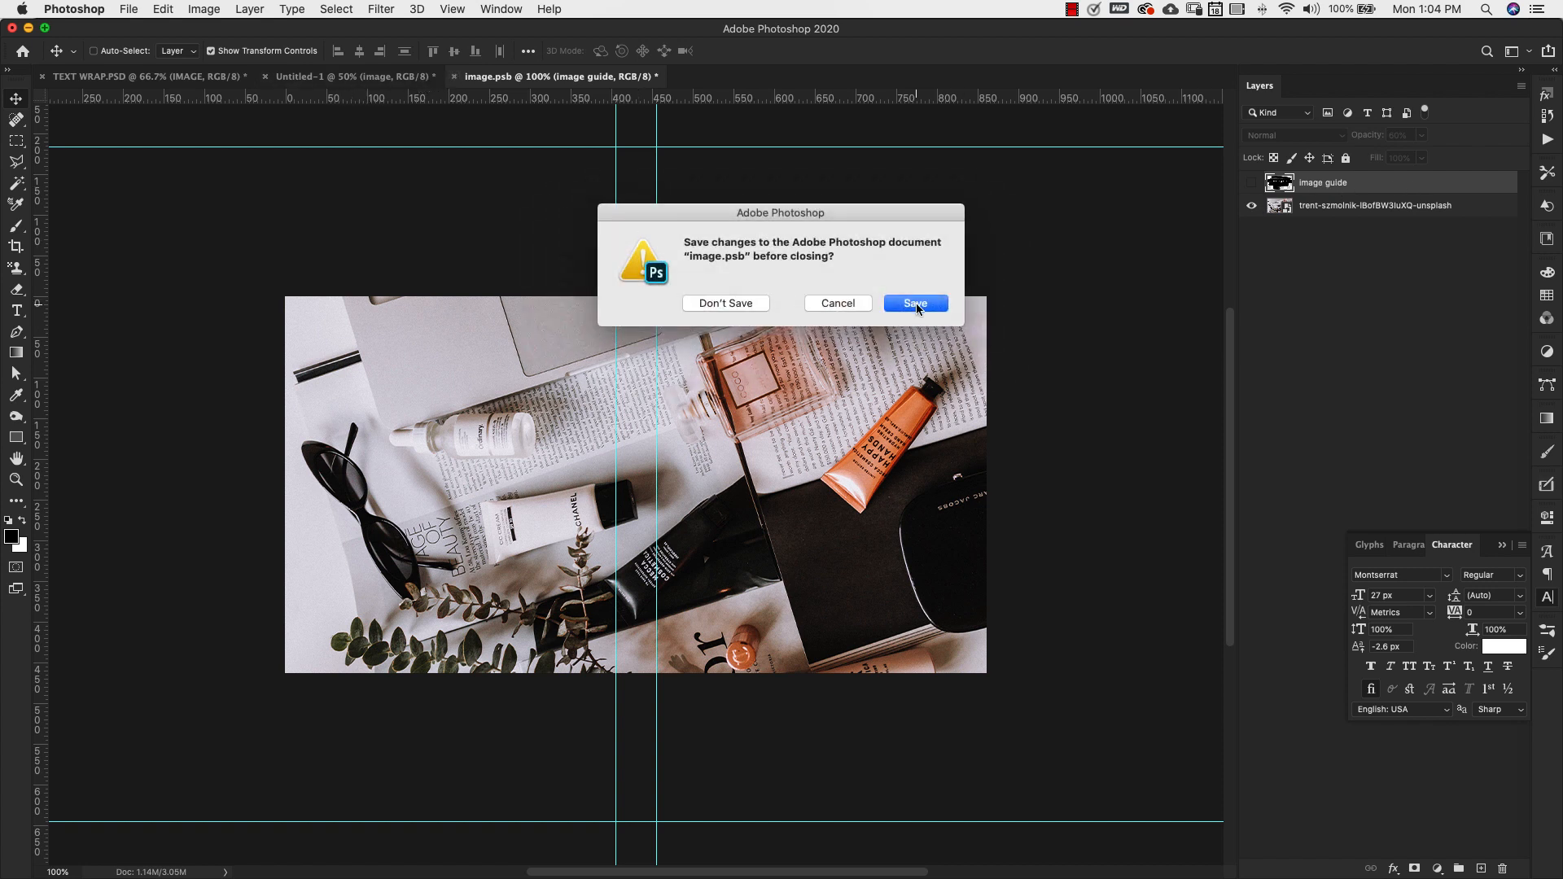
click(916, 305)
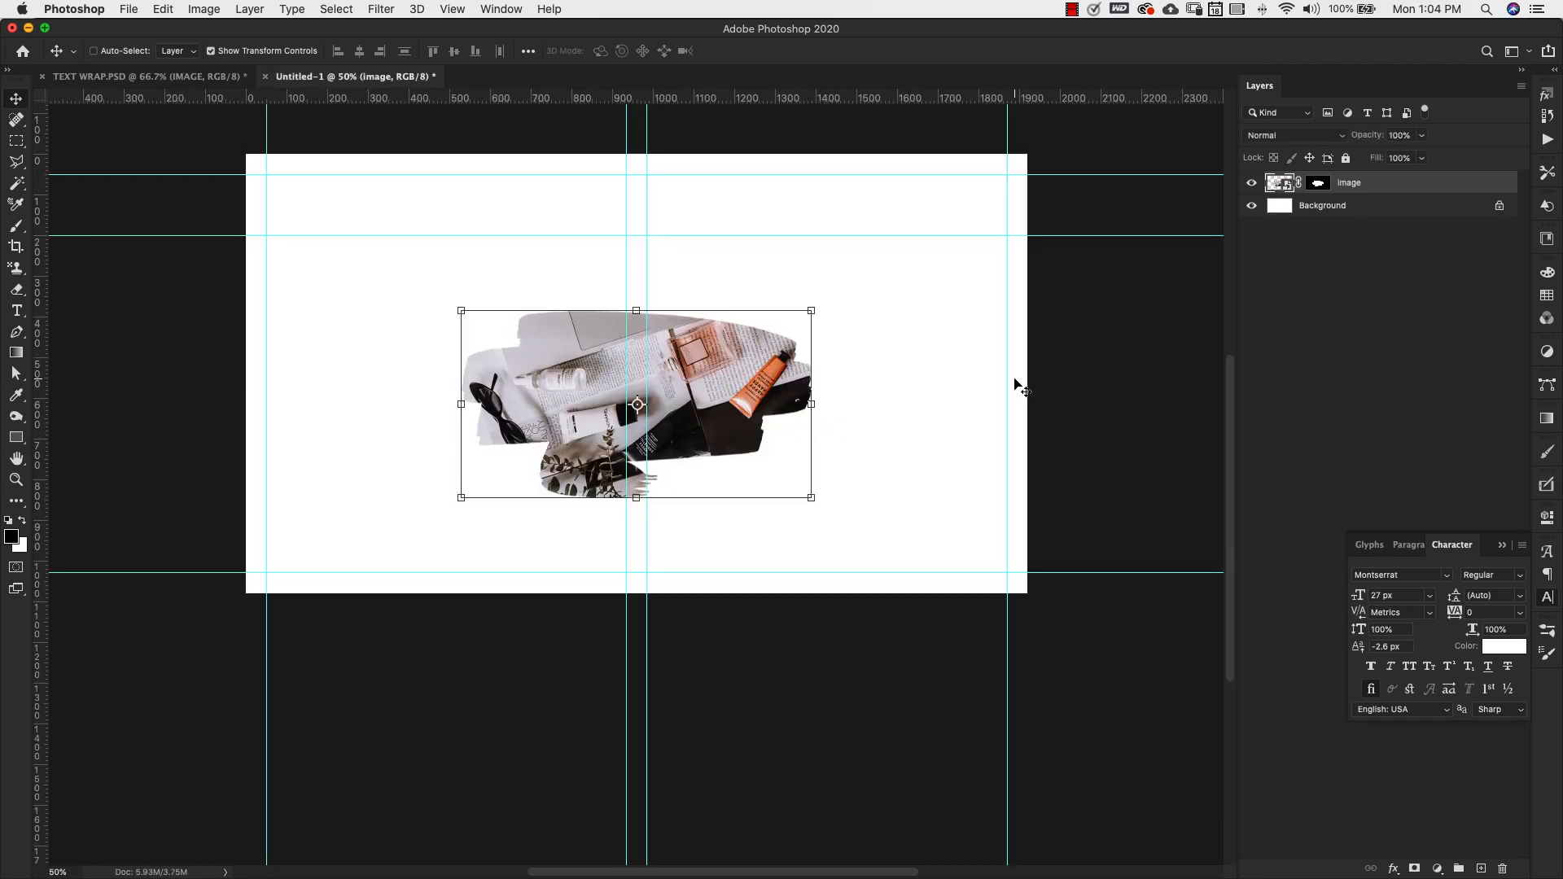
Add a drop shadow to the image layer with 30% opacity, 55° angle, 13 px distance and 22 px size
double_click(1487, 182)
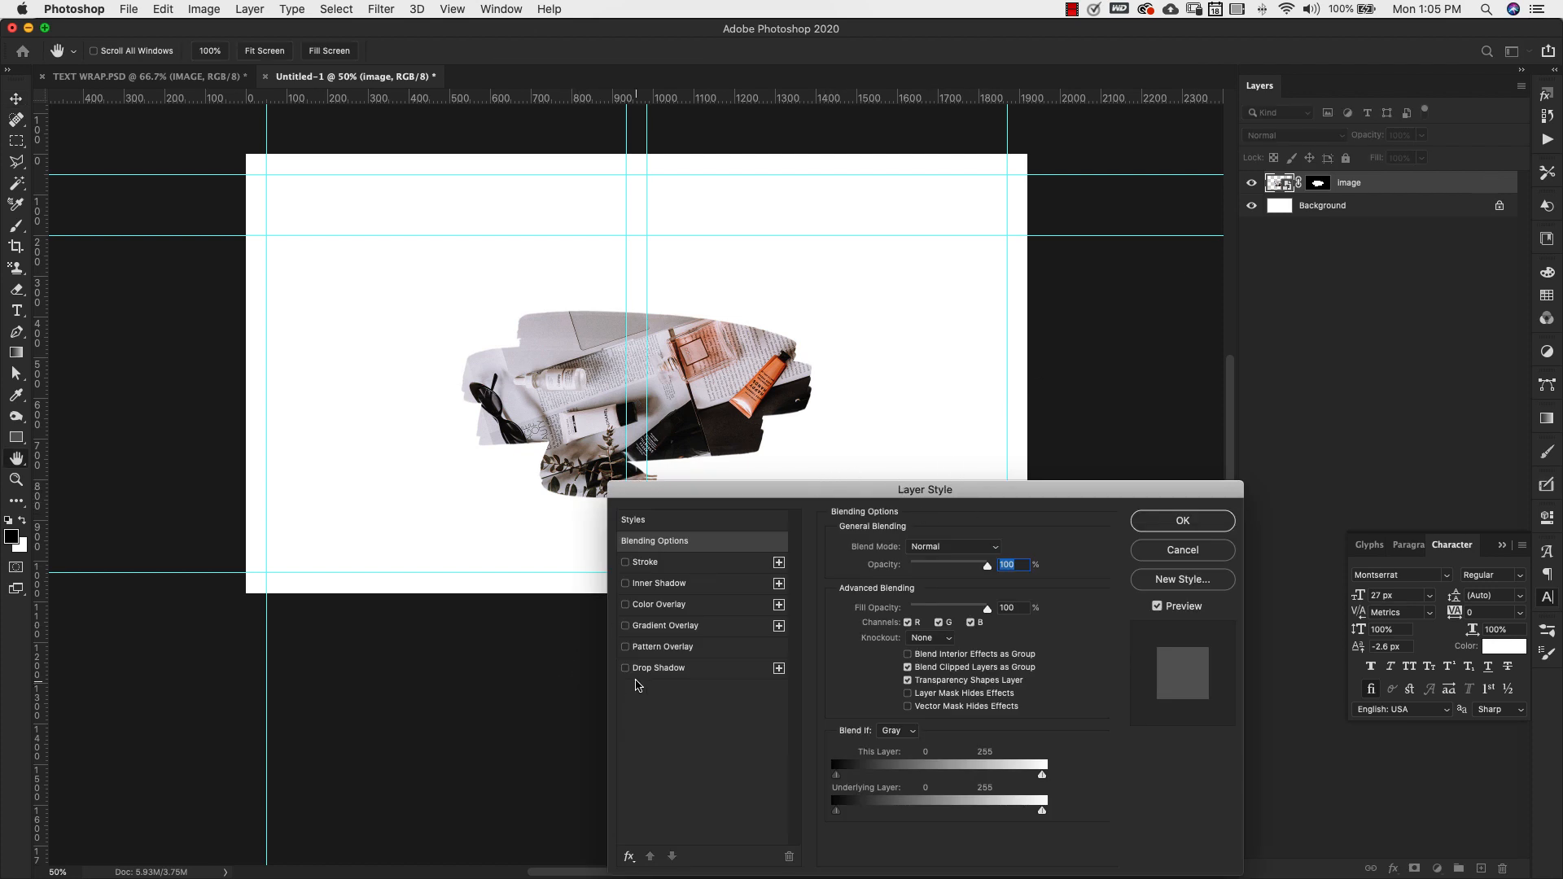
click(649, 668)
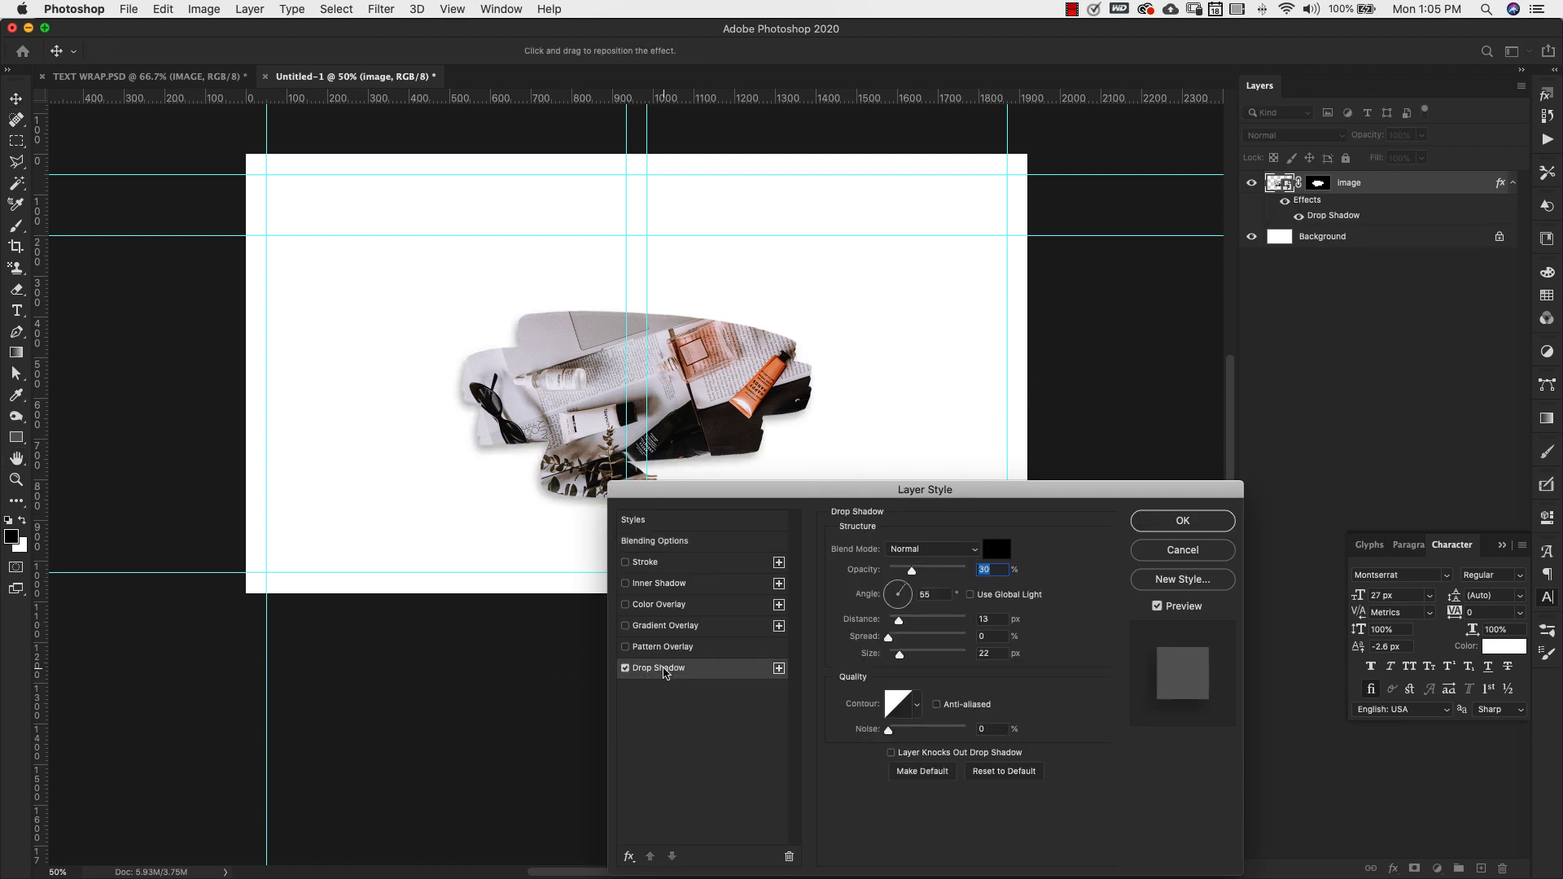
drag(817, 494, 757, 592)
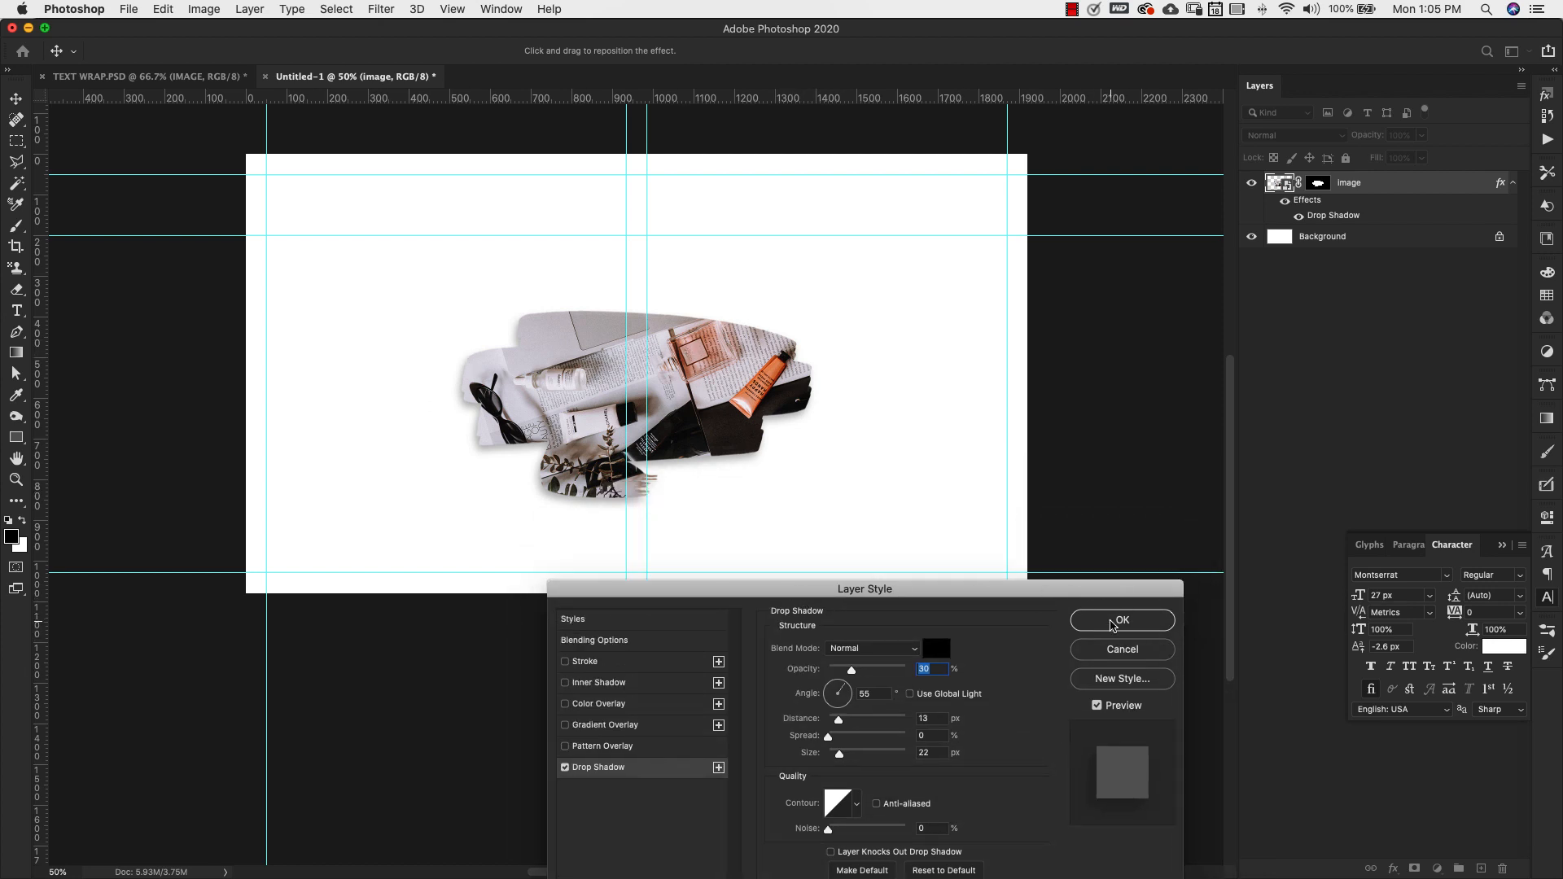
click(1113, 622)
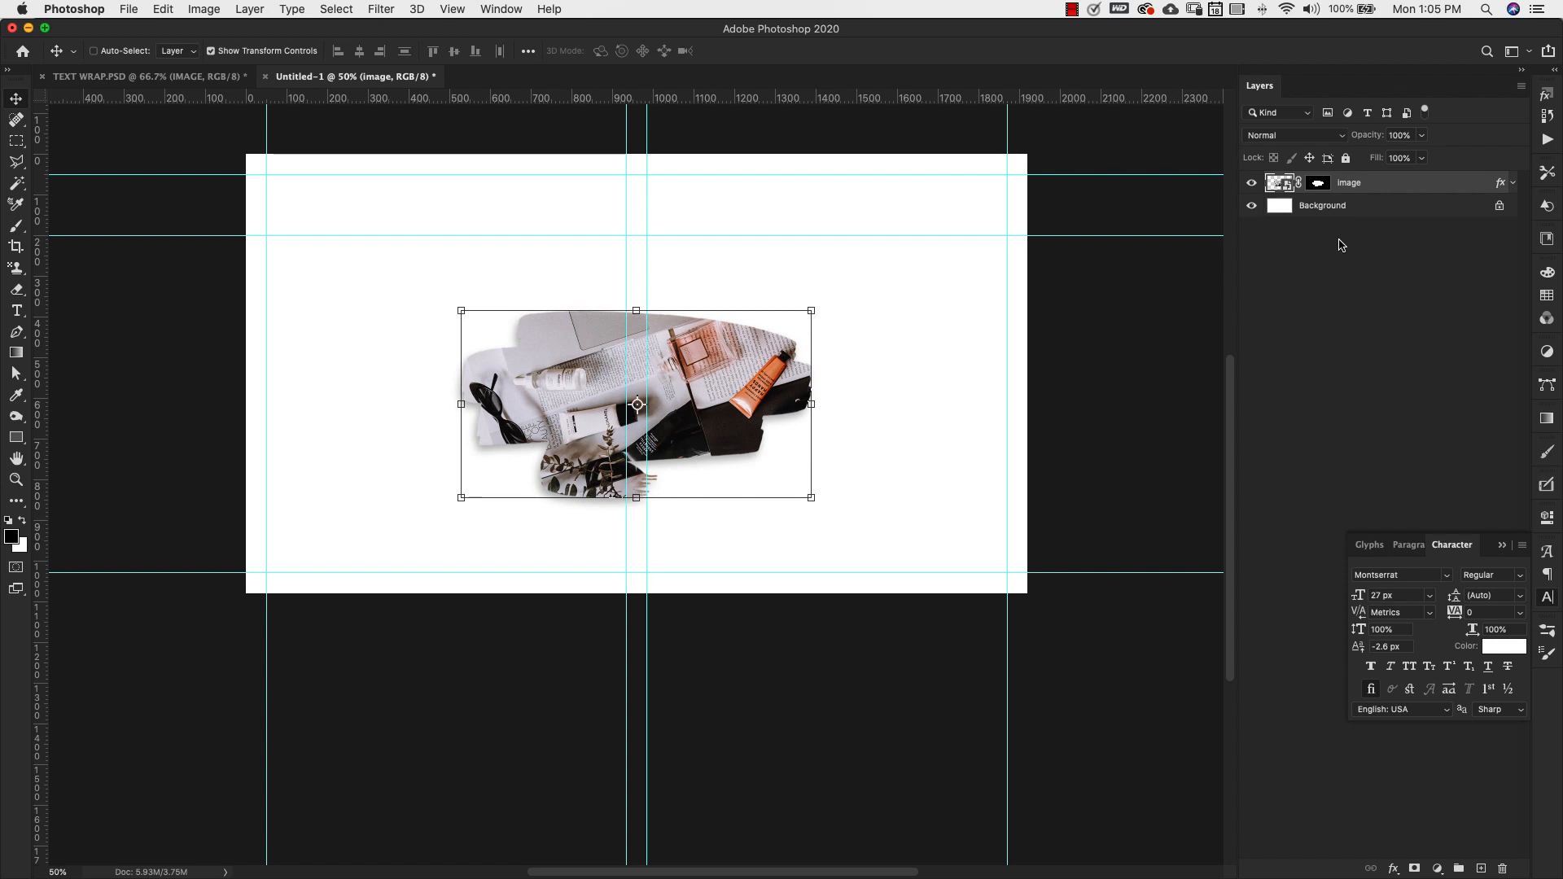
Select the left column rectangle between the guides and subtract the image mask's brush shape from the selection
click(22, 145)
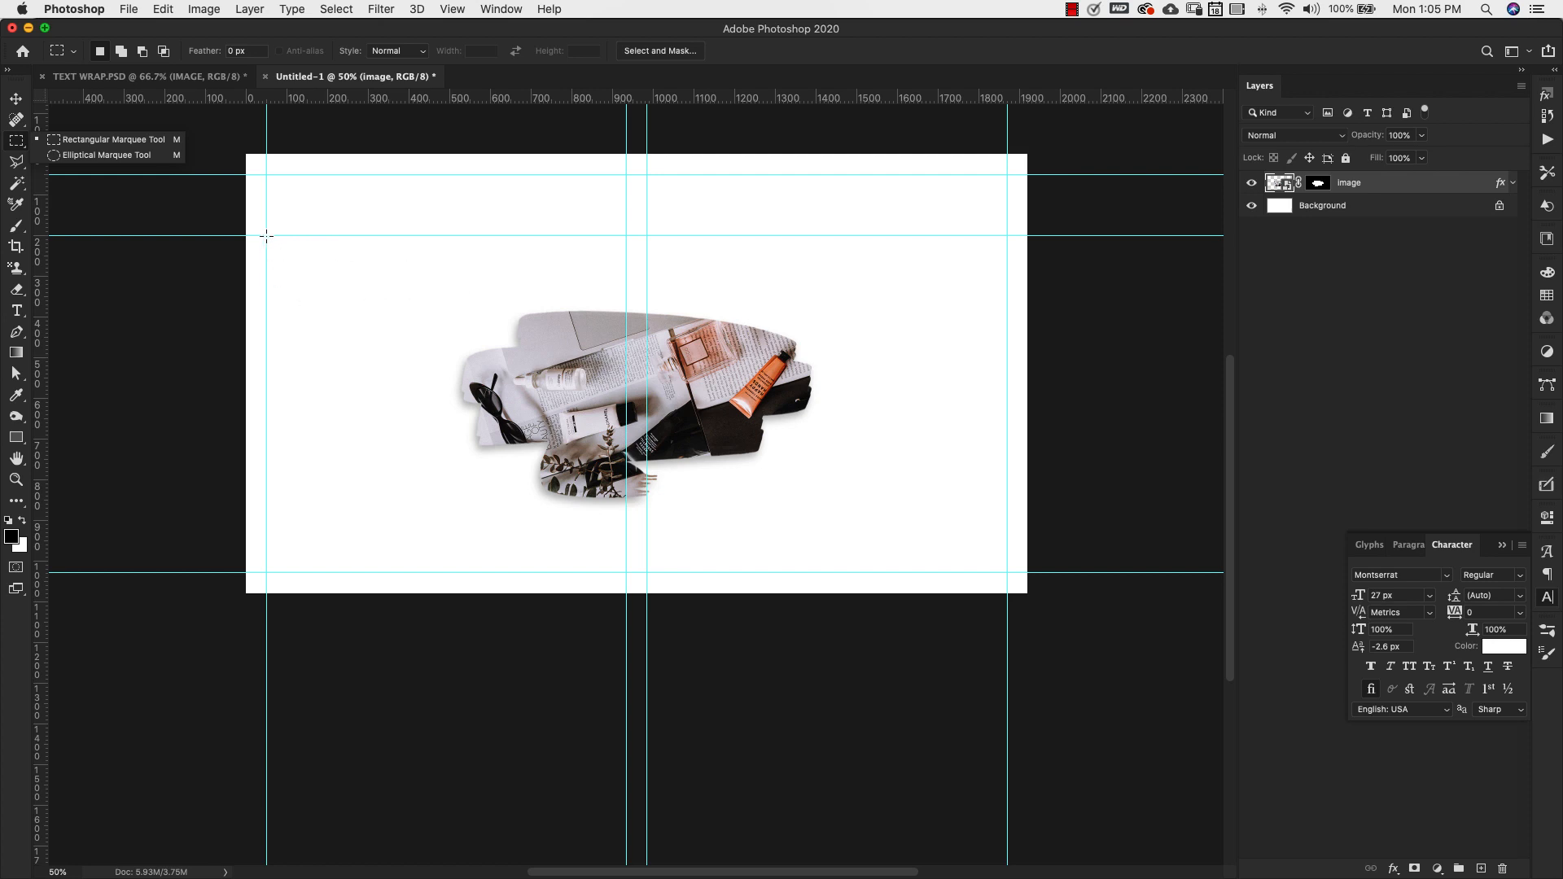
drag(267, 236, 623, 574)
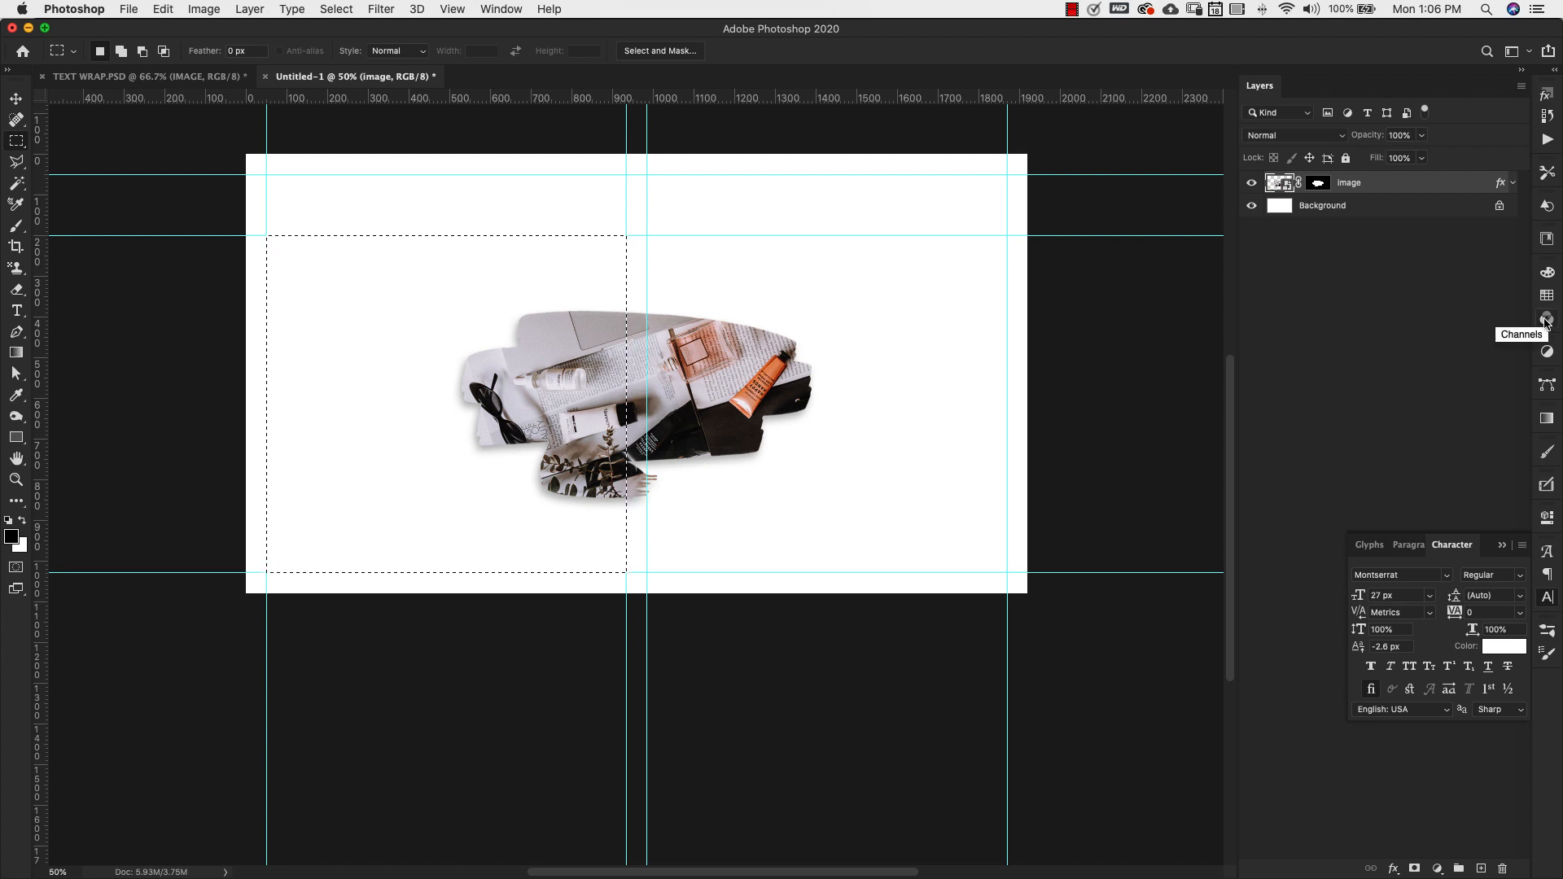
click(501, 8)
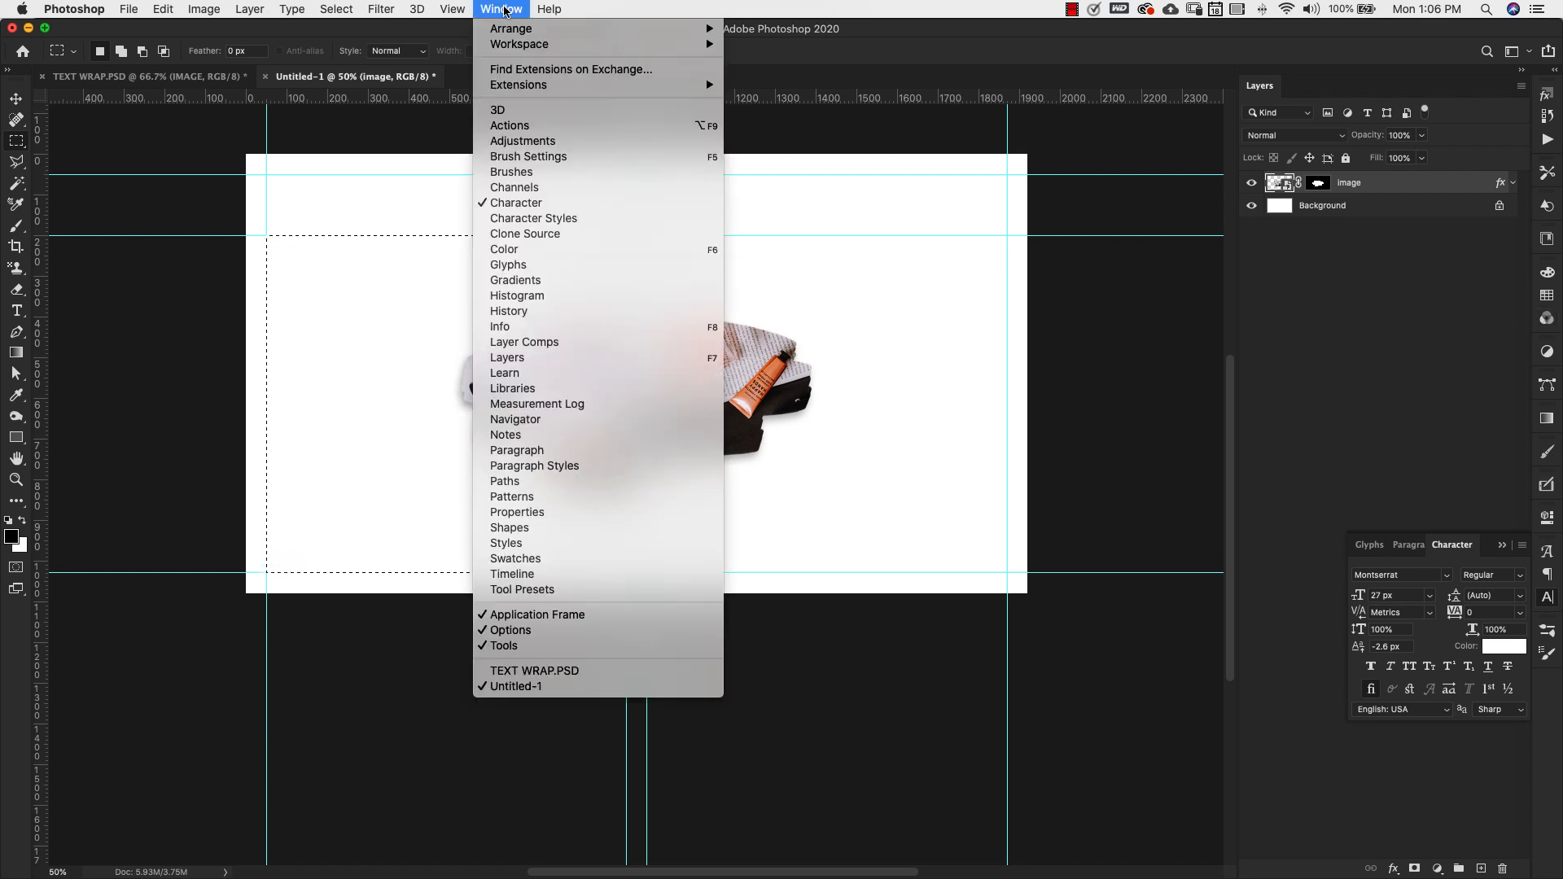
click(502, 189)
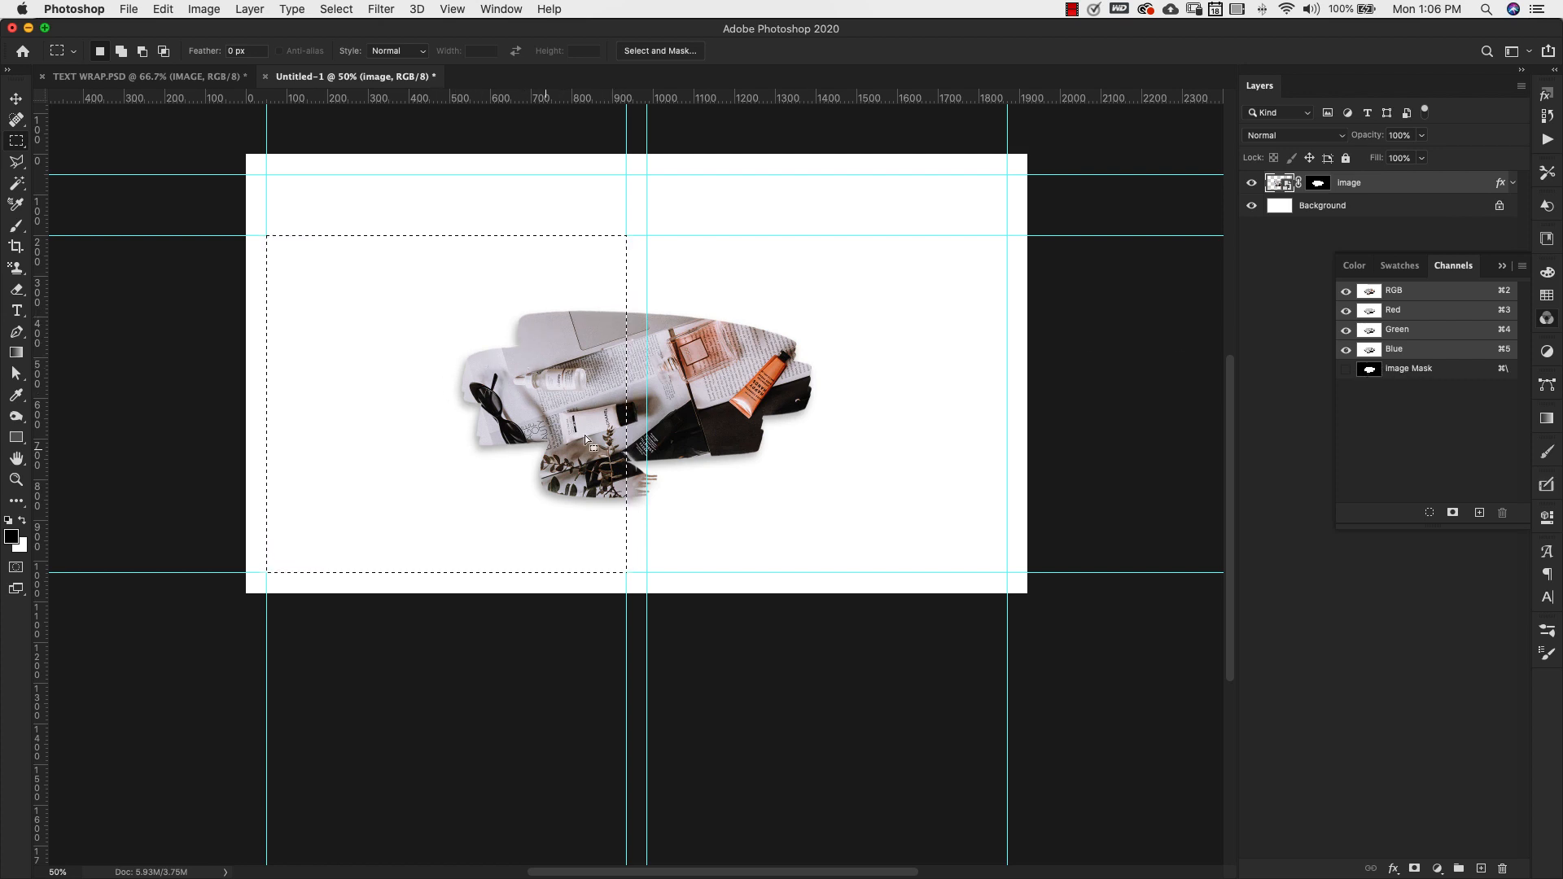
alt+super+click(1371, 372)
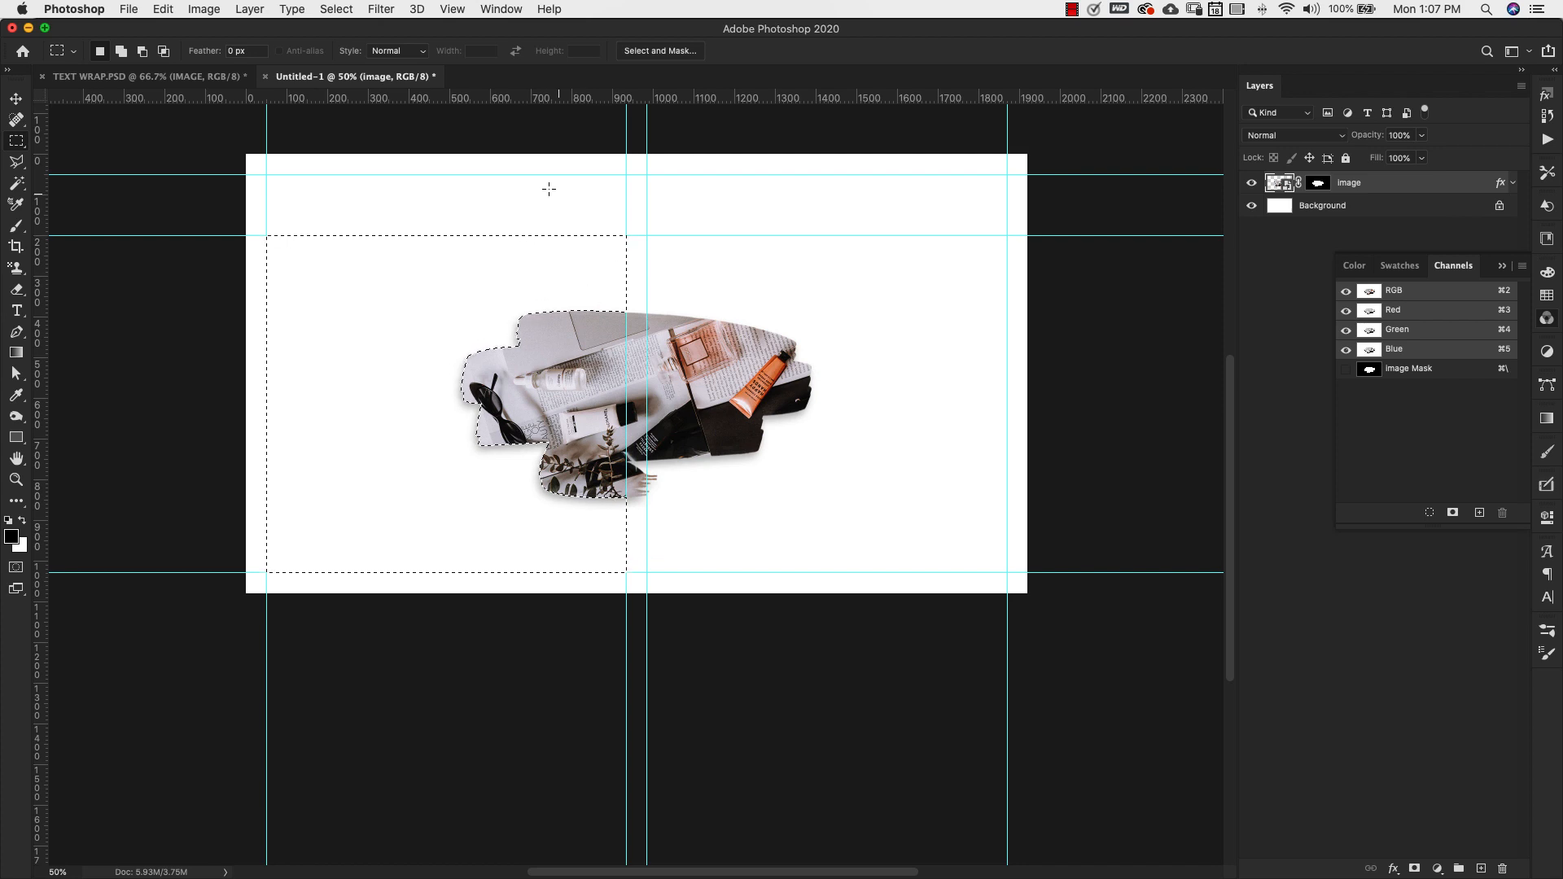
Contract the left column selection by 20 pixels and convert it into a work path
click(336, 9)
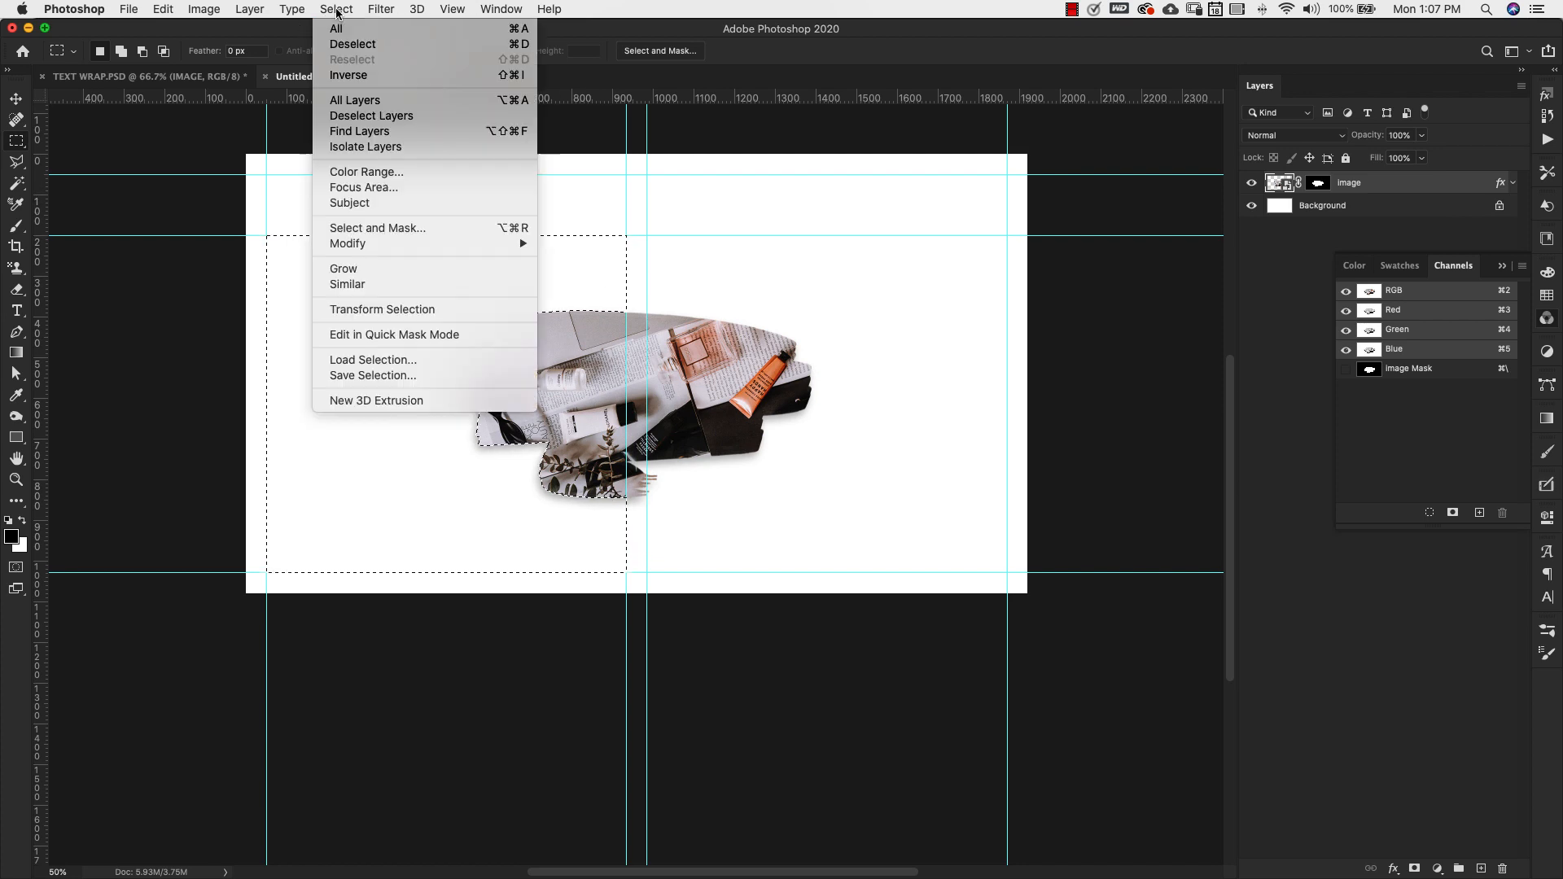
mouse_move(344, 245)
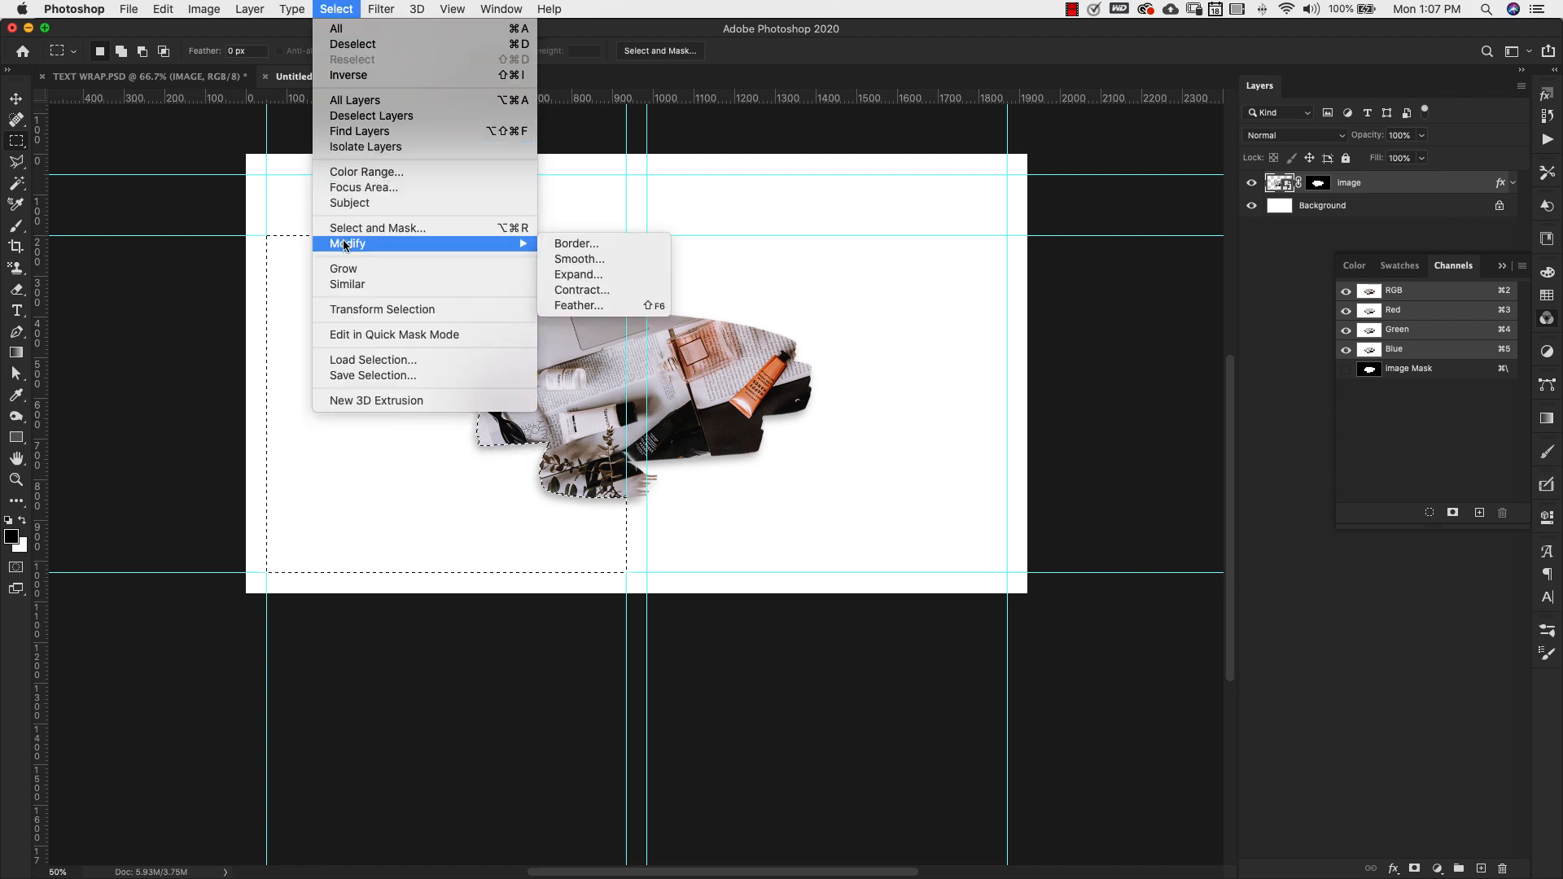
click(574, 290)
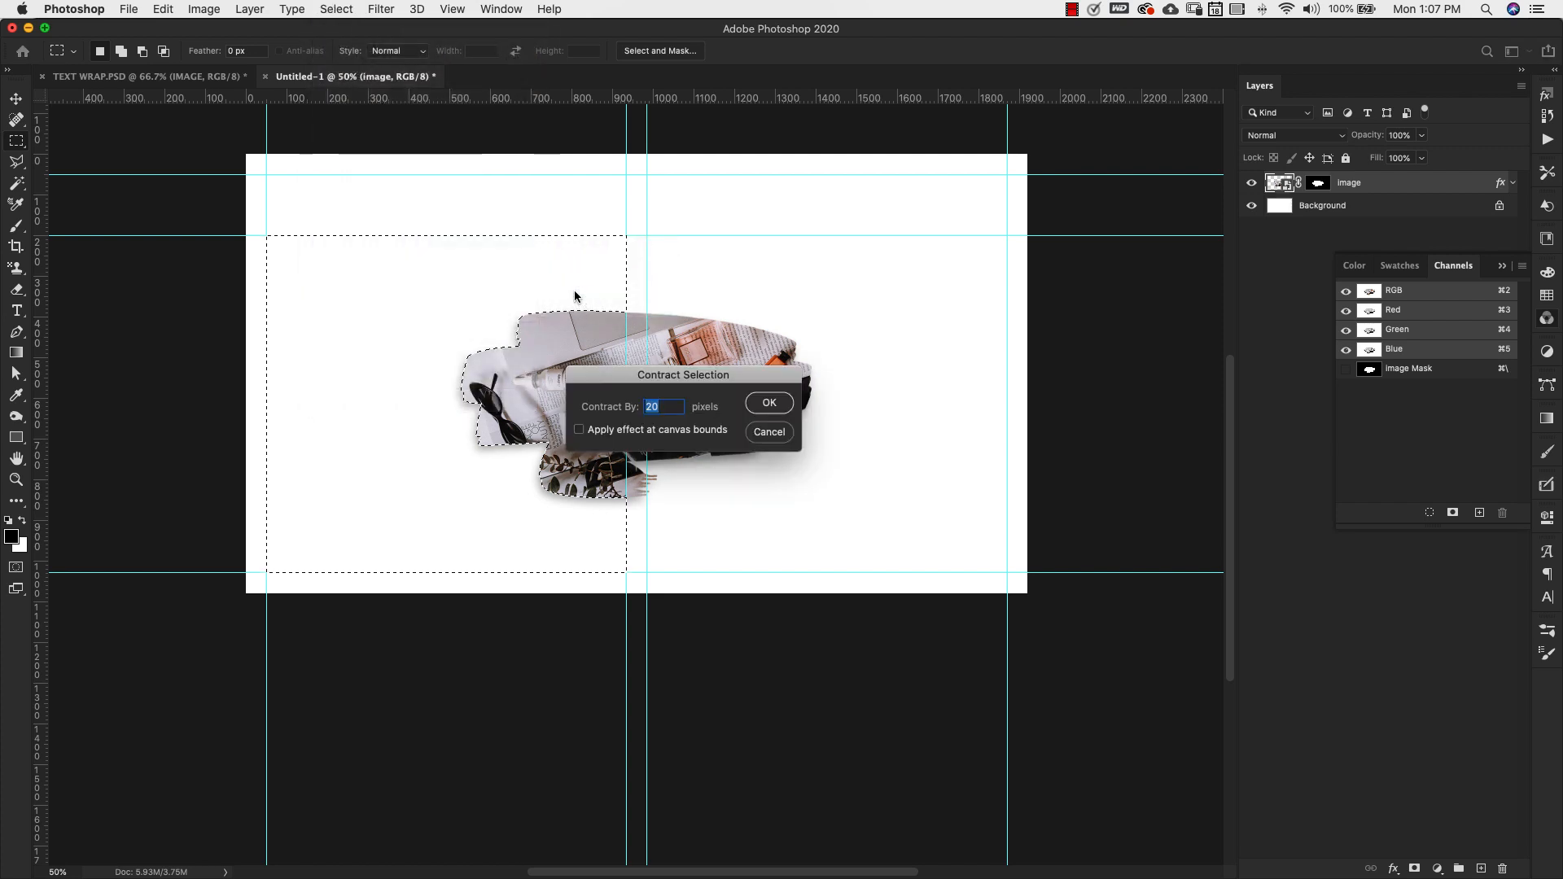
click(769, 404)
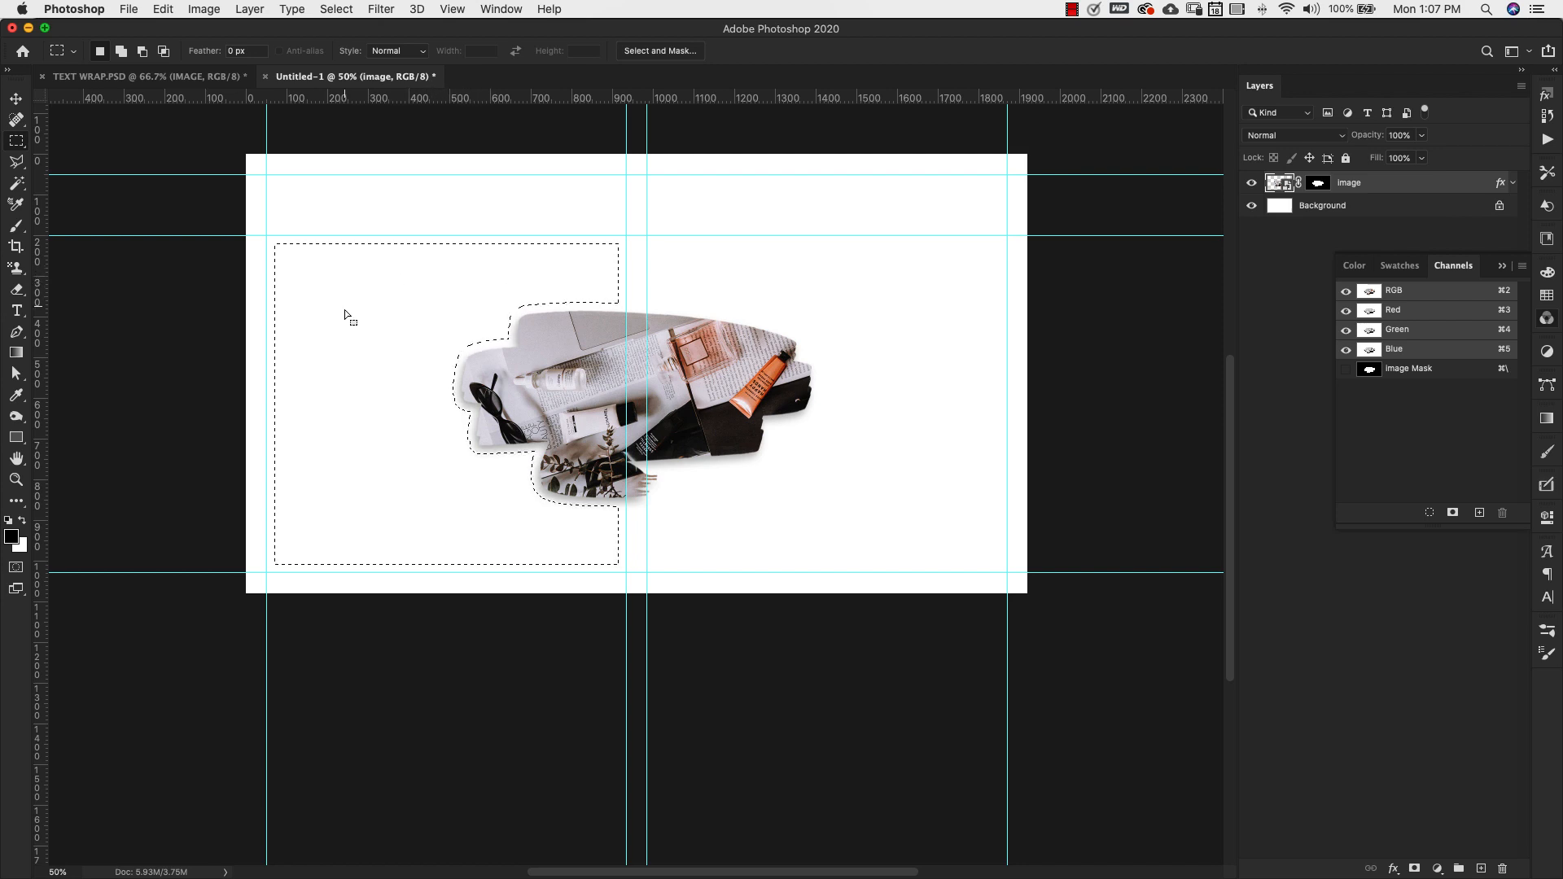
right_click(402, 270)
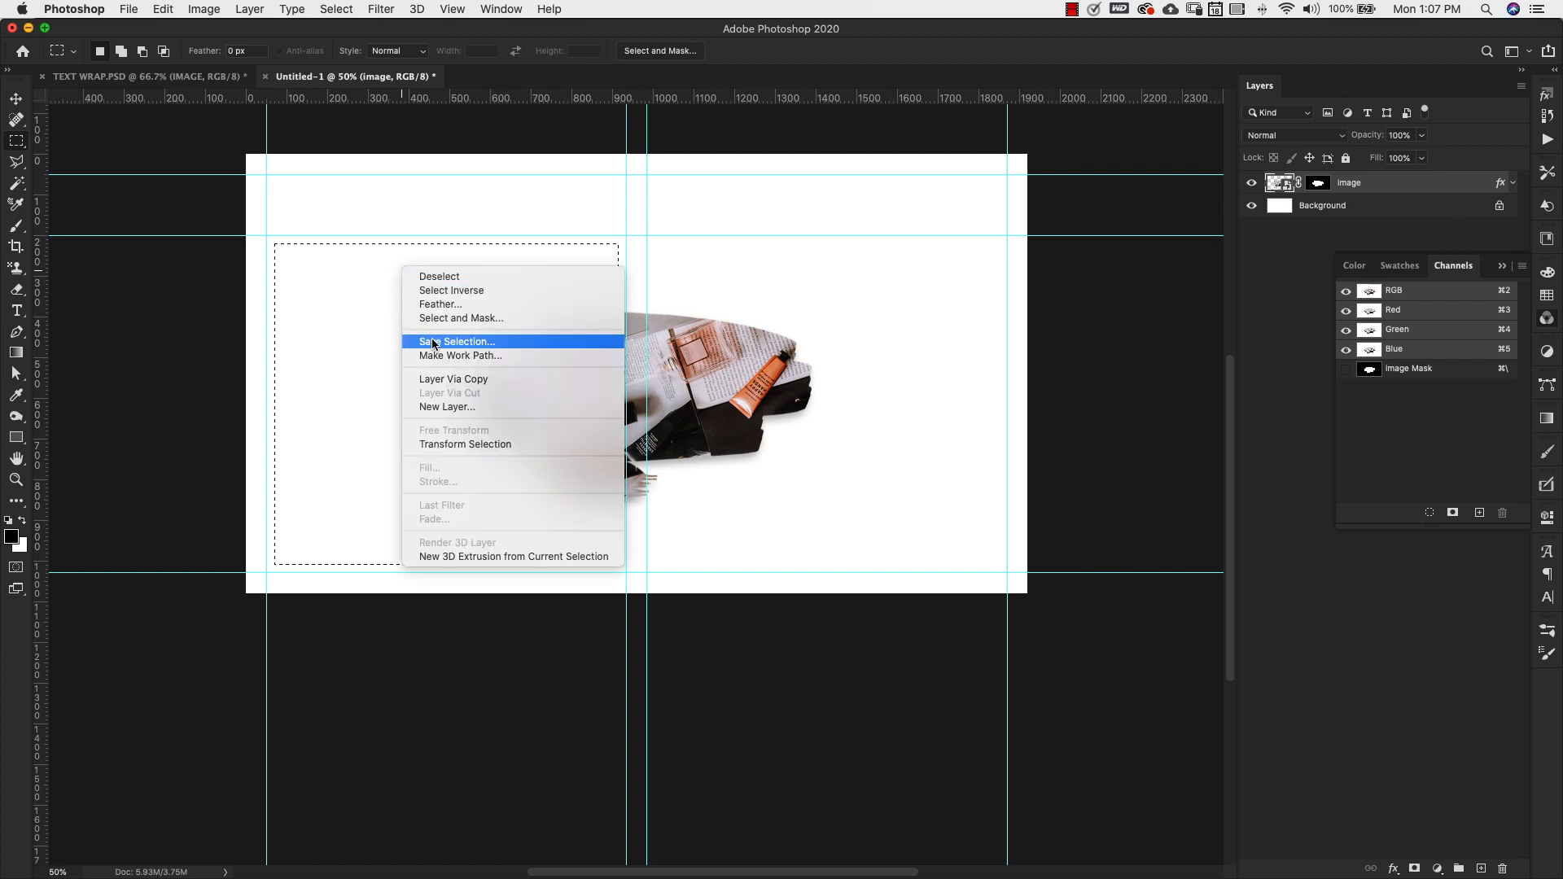
click(472, 356)
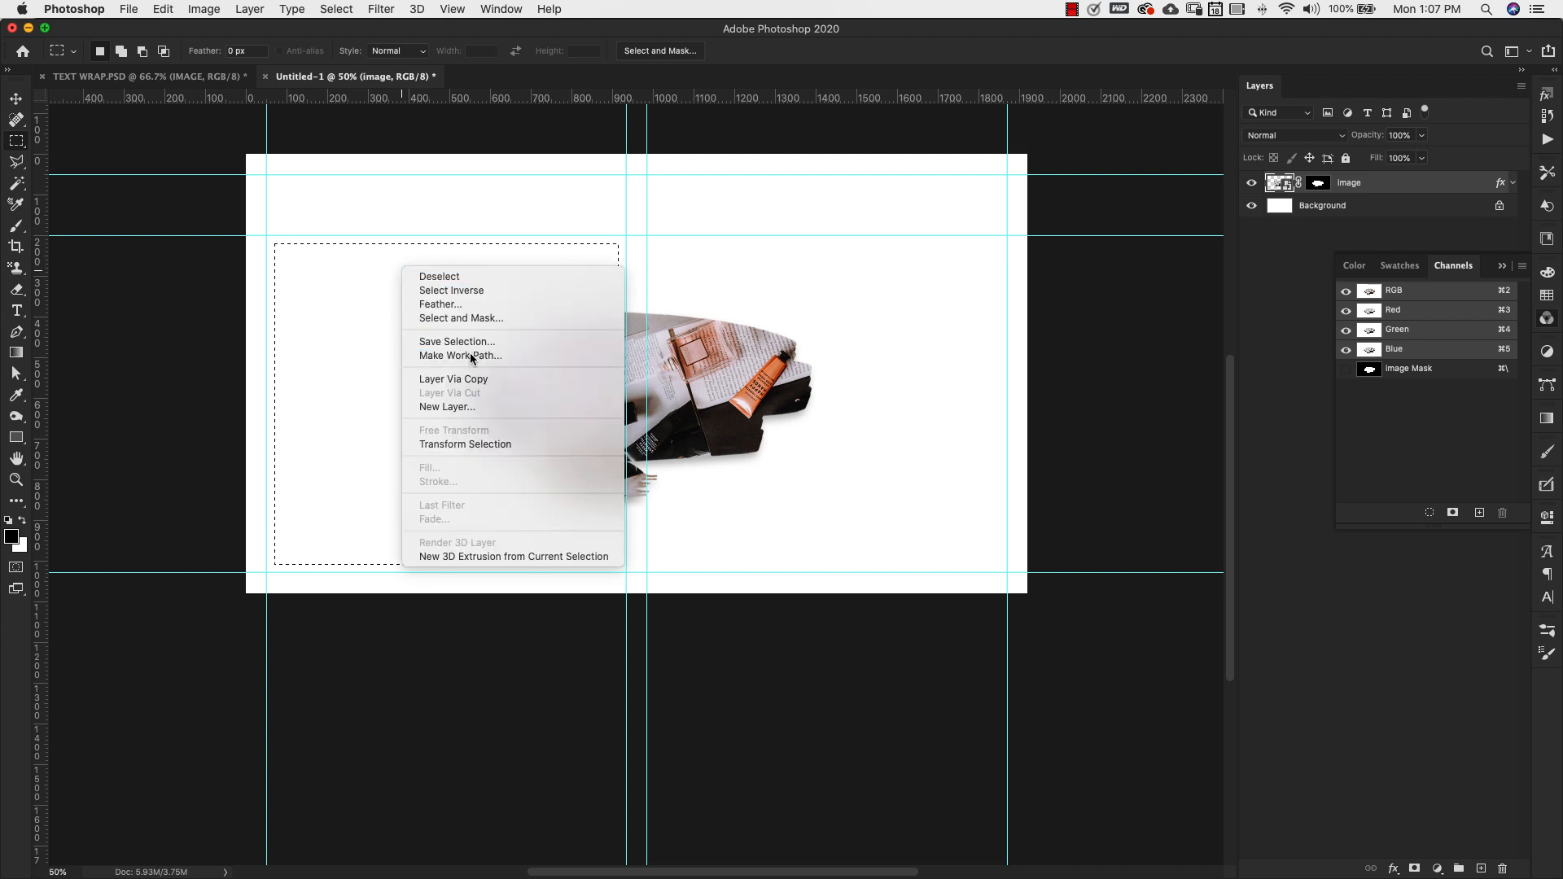
click(859, 435)
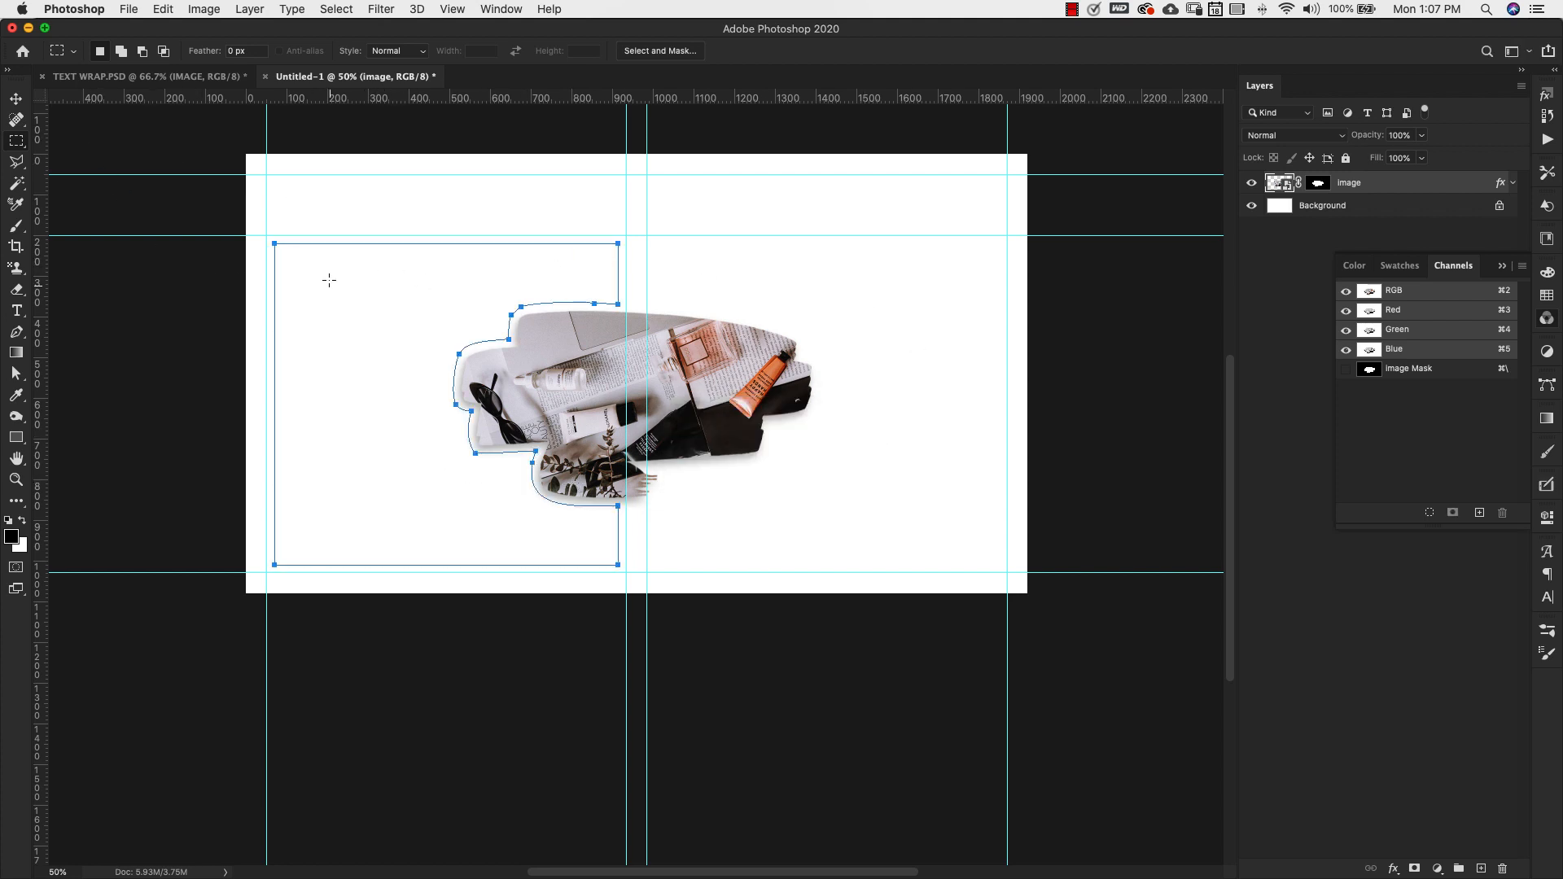
Create a Montserrat 27 px text area inside the left path with Lorem ipsum placeholder text coloured #4b4b4b
click(17, 310)
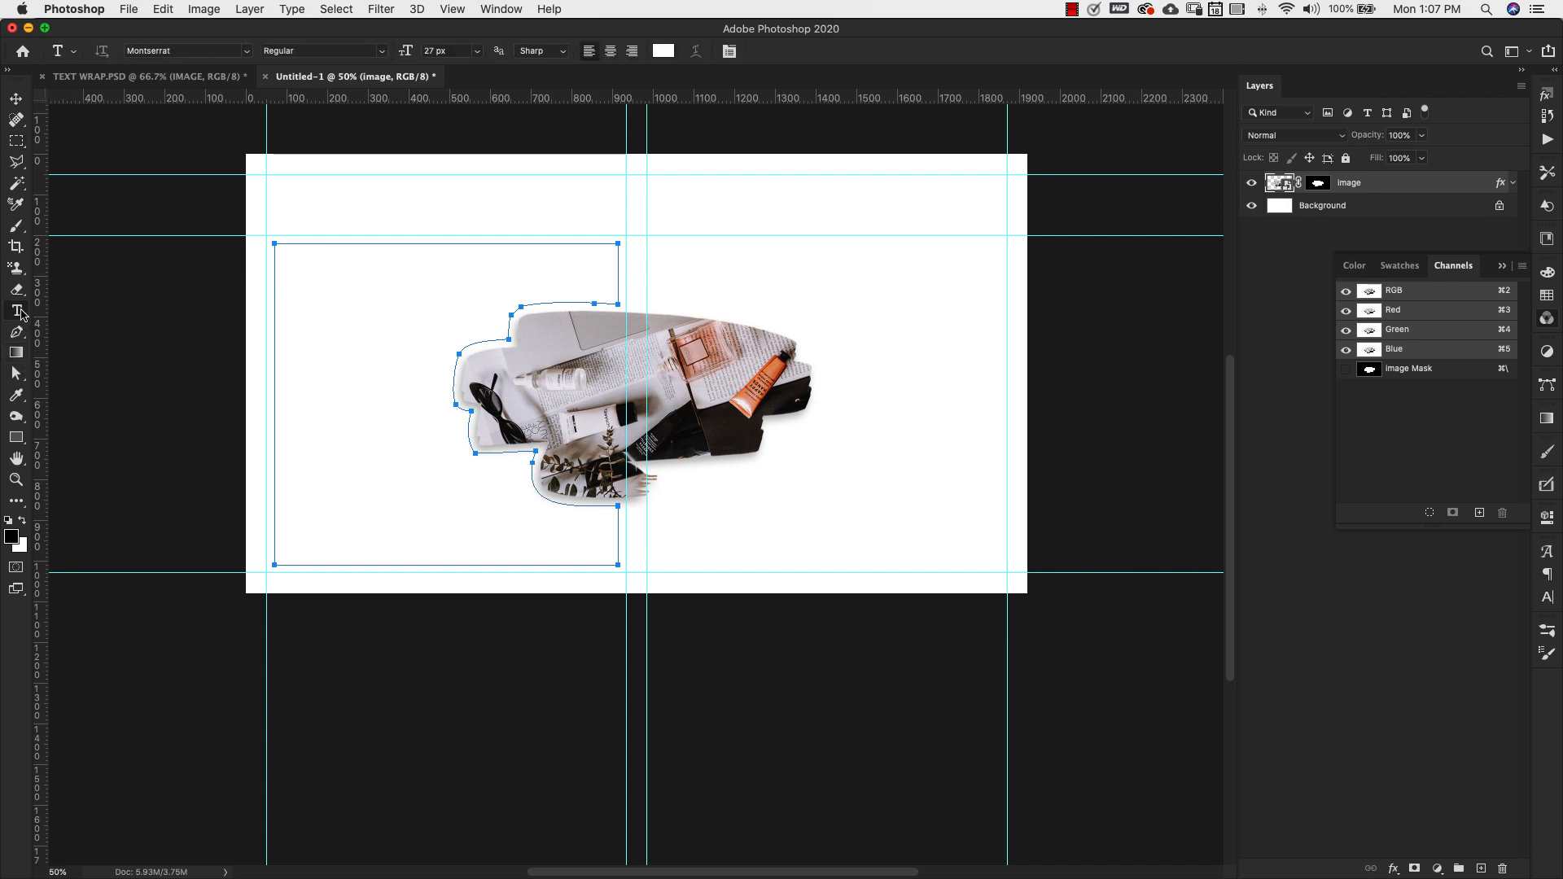
click(295, 259)
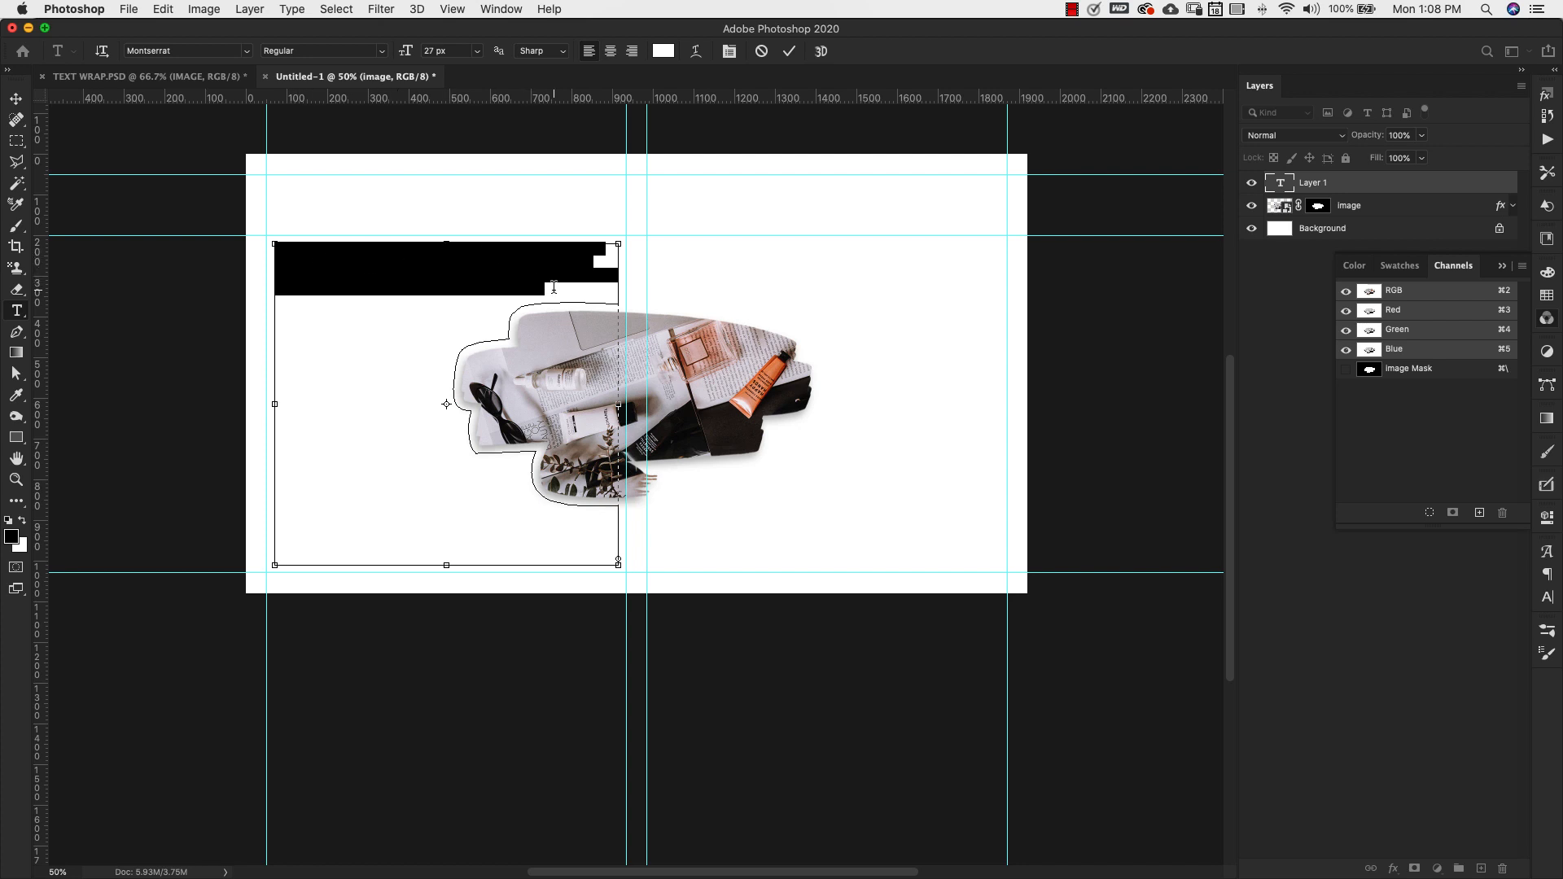
click(666, 51)
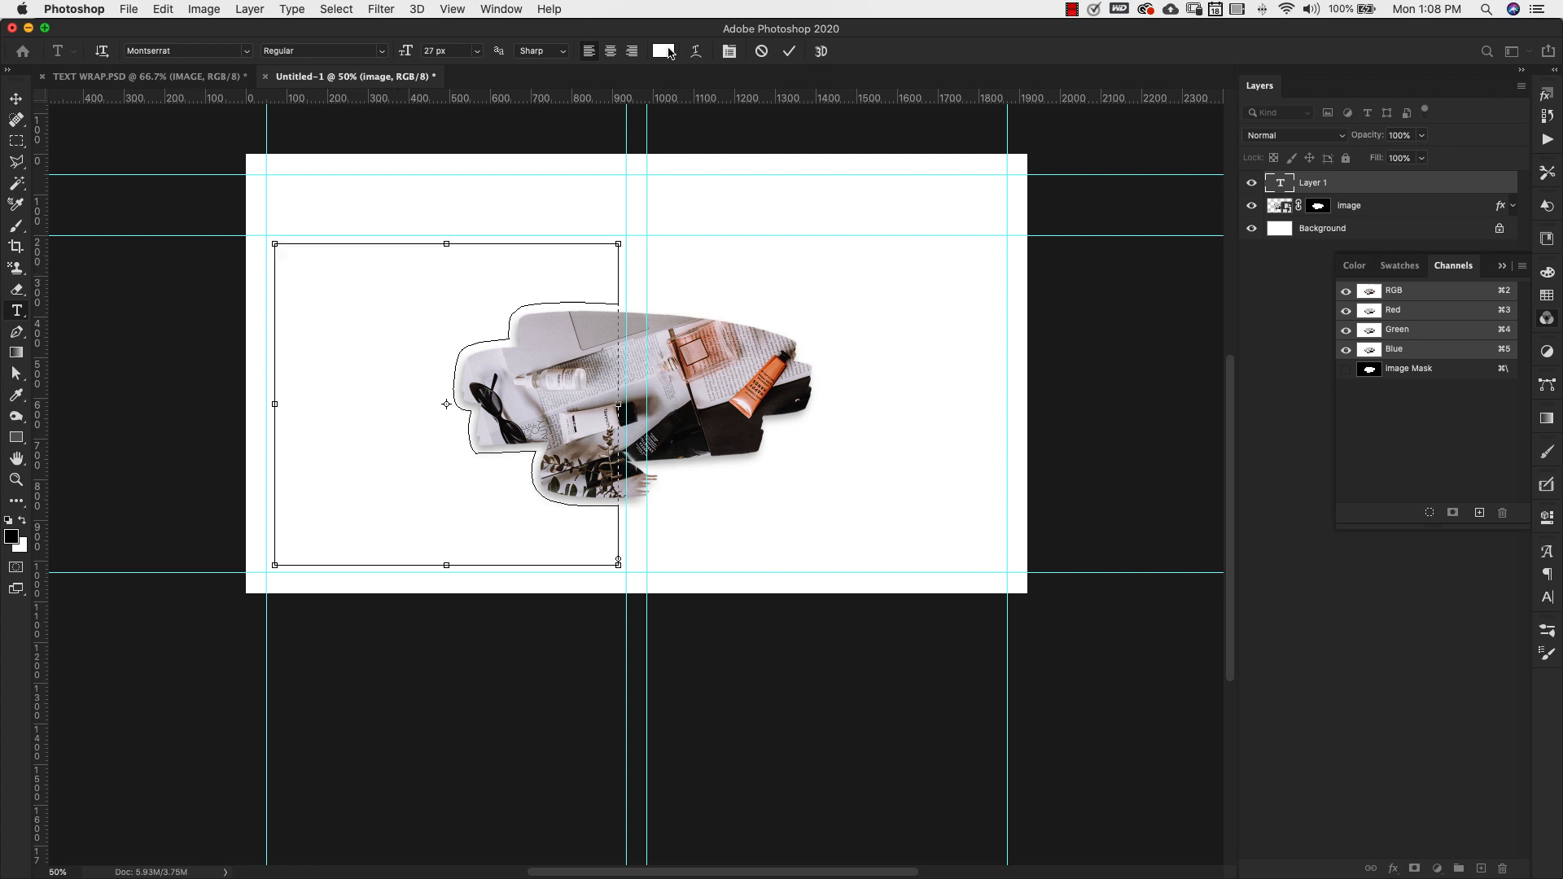
text(4c4c4c)
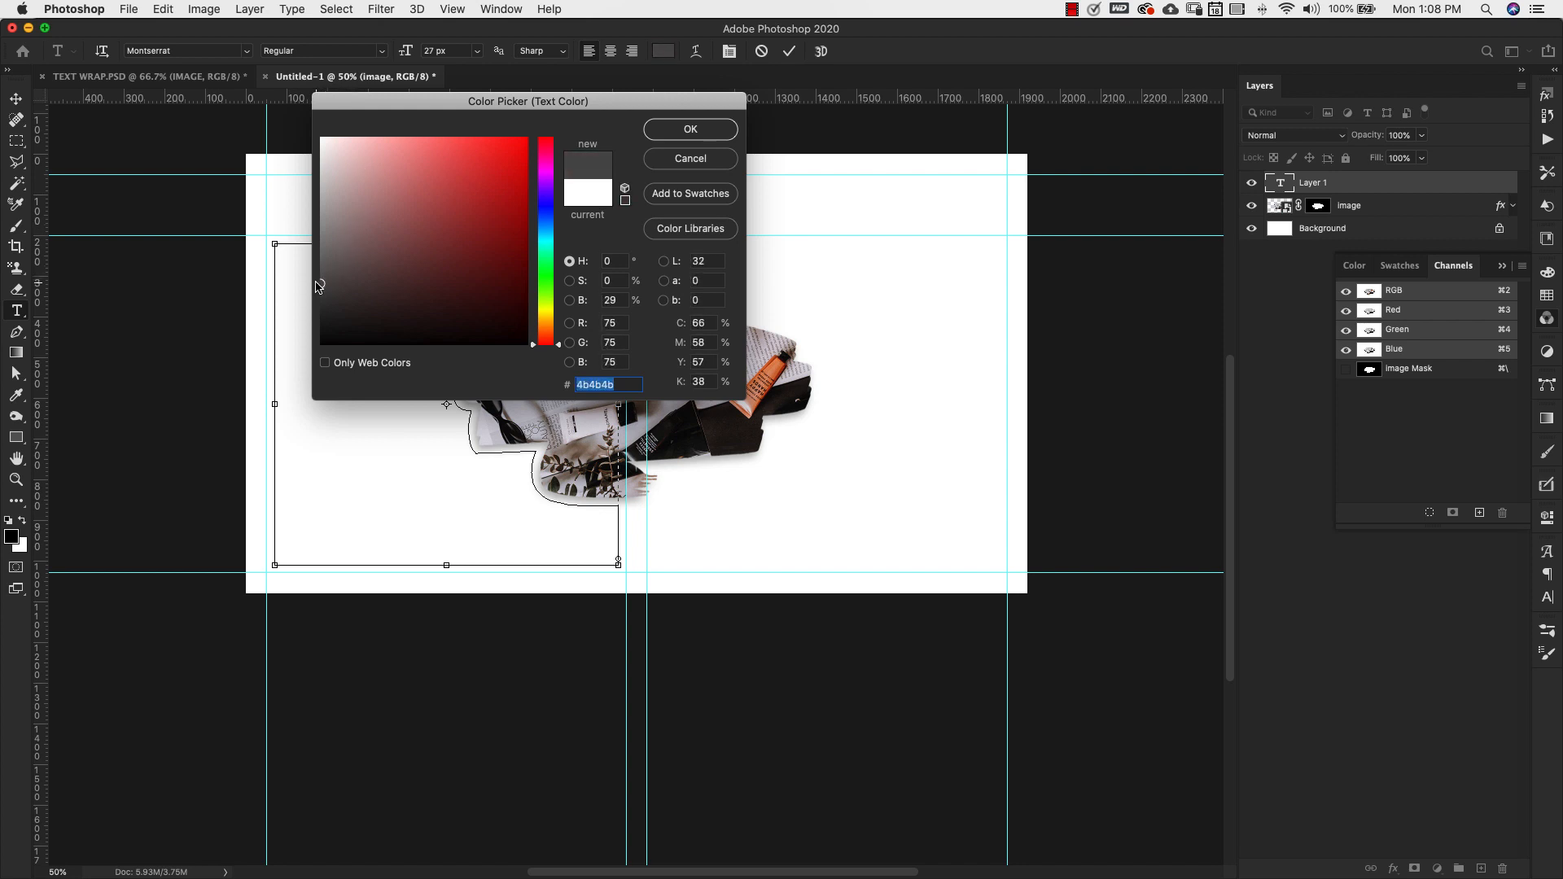
click(693, 129)
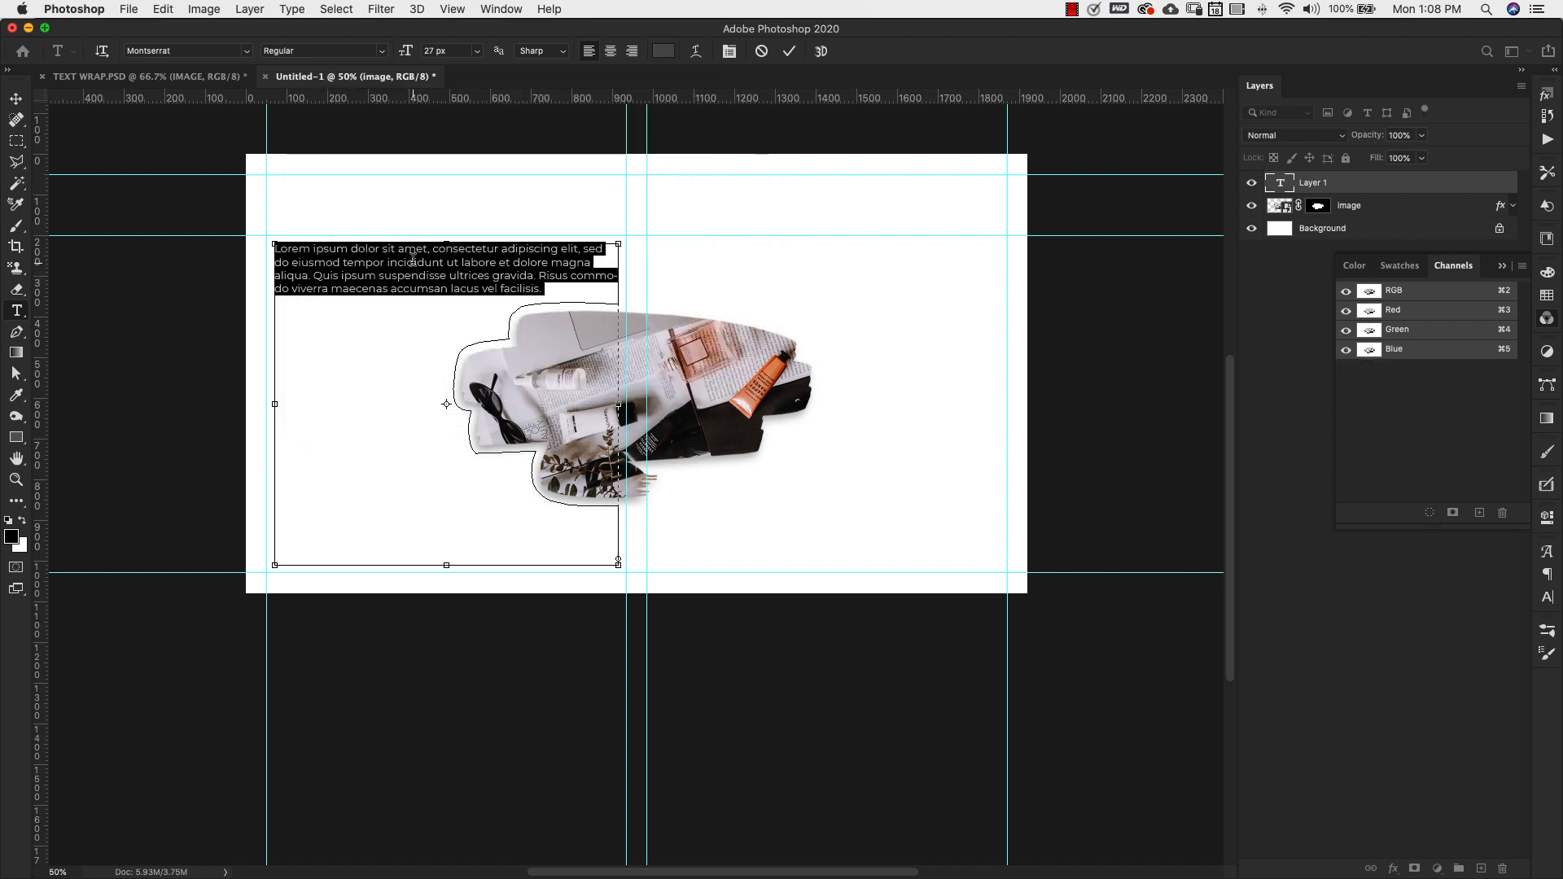
Fill the rest of the left text area with three more Lorem ipsum paragraphs separated by blank lines, and commit the text
click(563, 289)
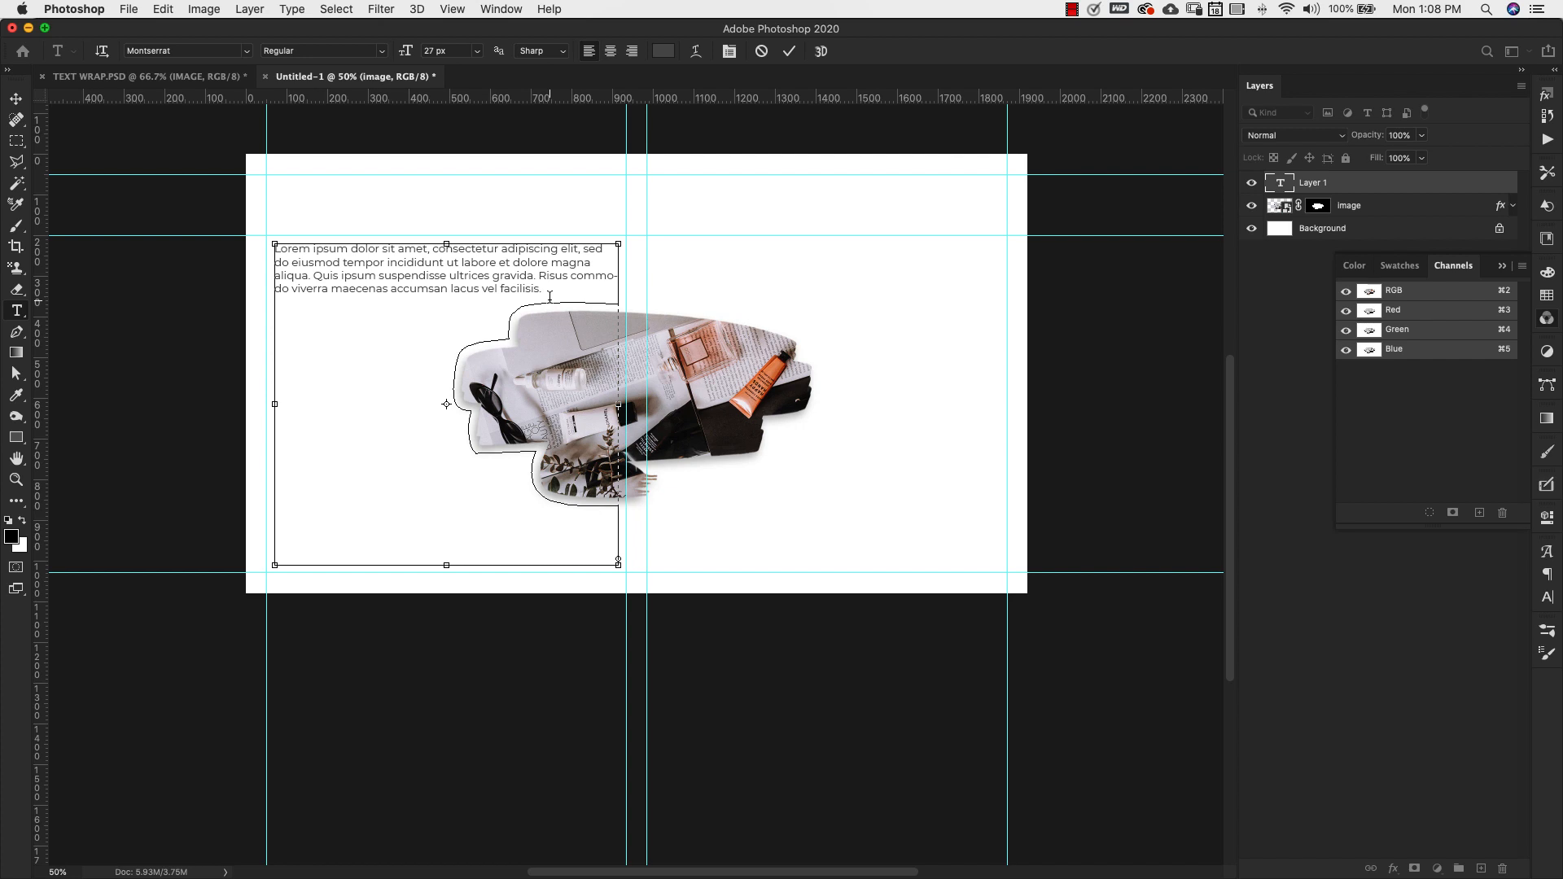
key(Return)
key(Return)
text(Lorem ipsum dolor sit amet, consectetur adipiscing elit, sed do eiusmod tempor incididunt ut labore et dolore magna aliqua. Quis ipsum suspendisse ultrices gravida. Risus commodo viverra maecenas accumsan lacus vel facilisis.)
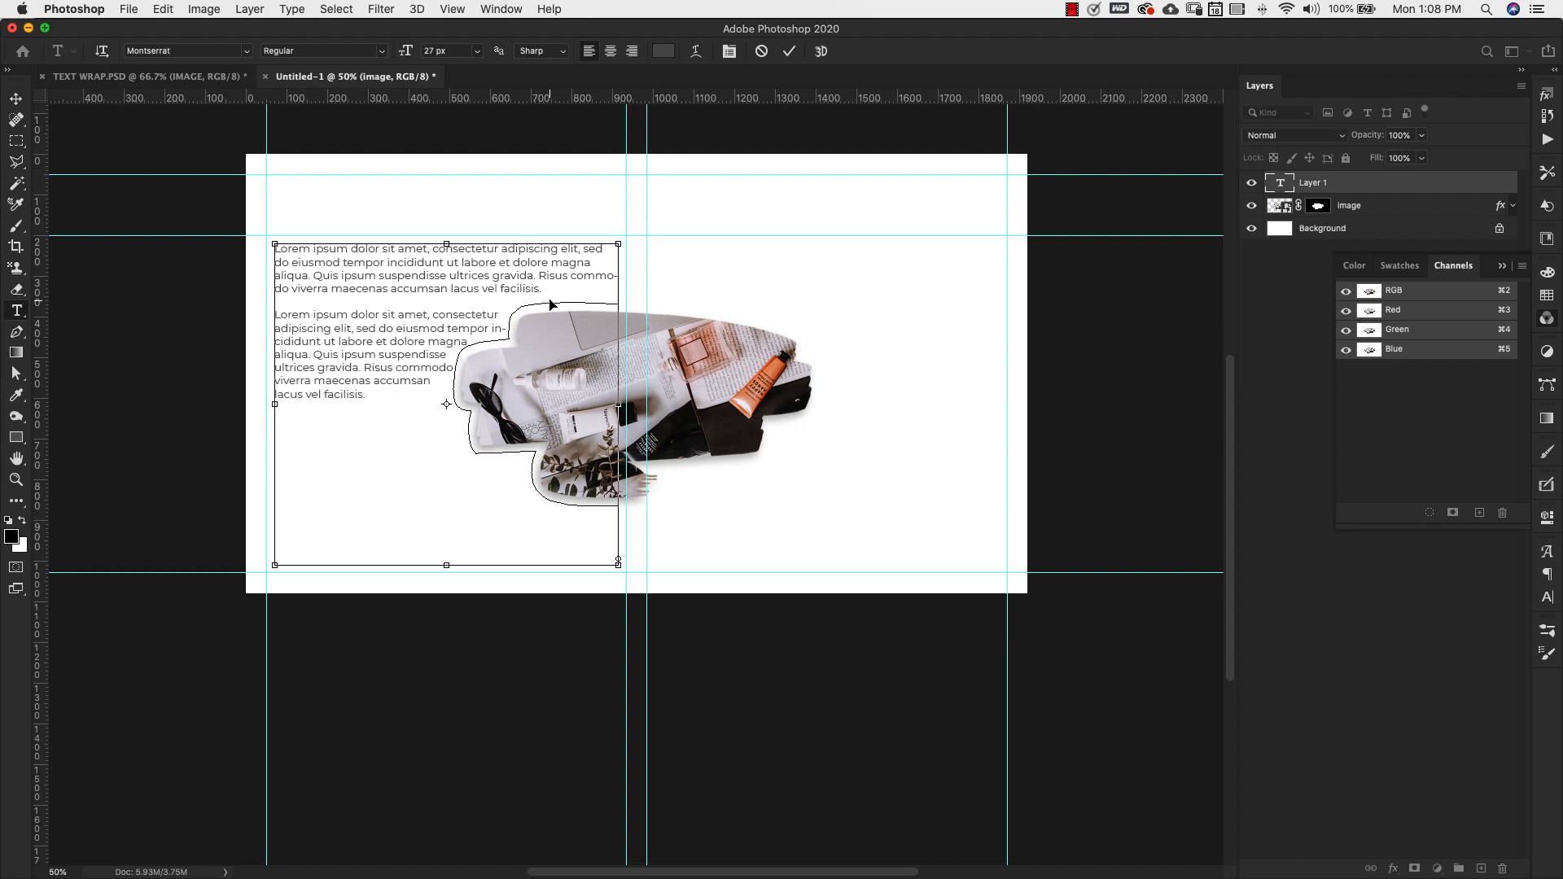
key(Return)
key(Return)
text(Lorem ipsum dolor sit amet, consectetur adipiscing elit, sed do eiusmod tempor incididunt ut labore et dolore magna aliqua. Quis ipsum suspendisse ultrices gravida. Risus commodo viverra maecenas accumsan lacus vel facilisis.)
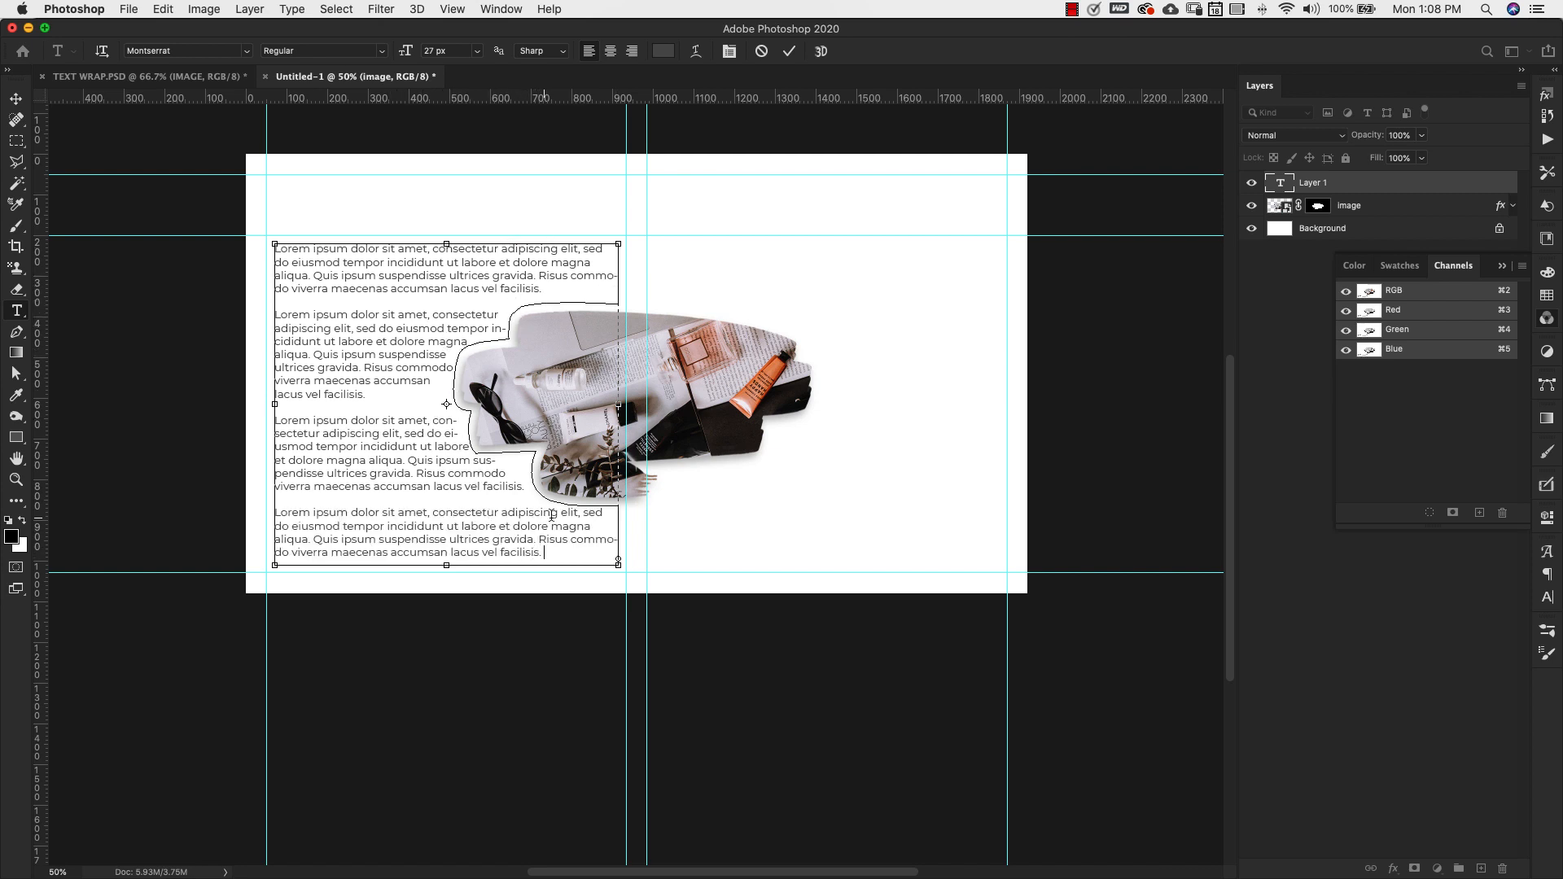
click(1501, 266)
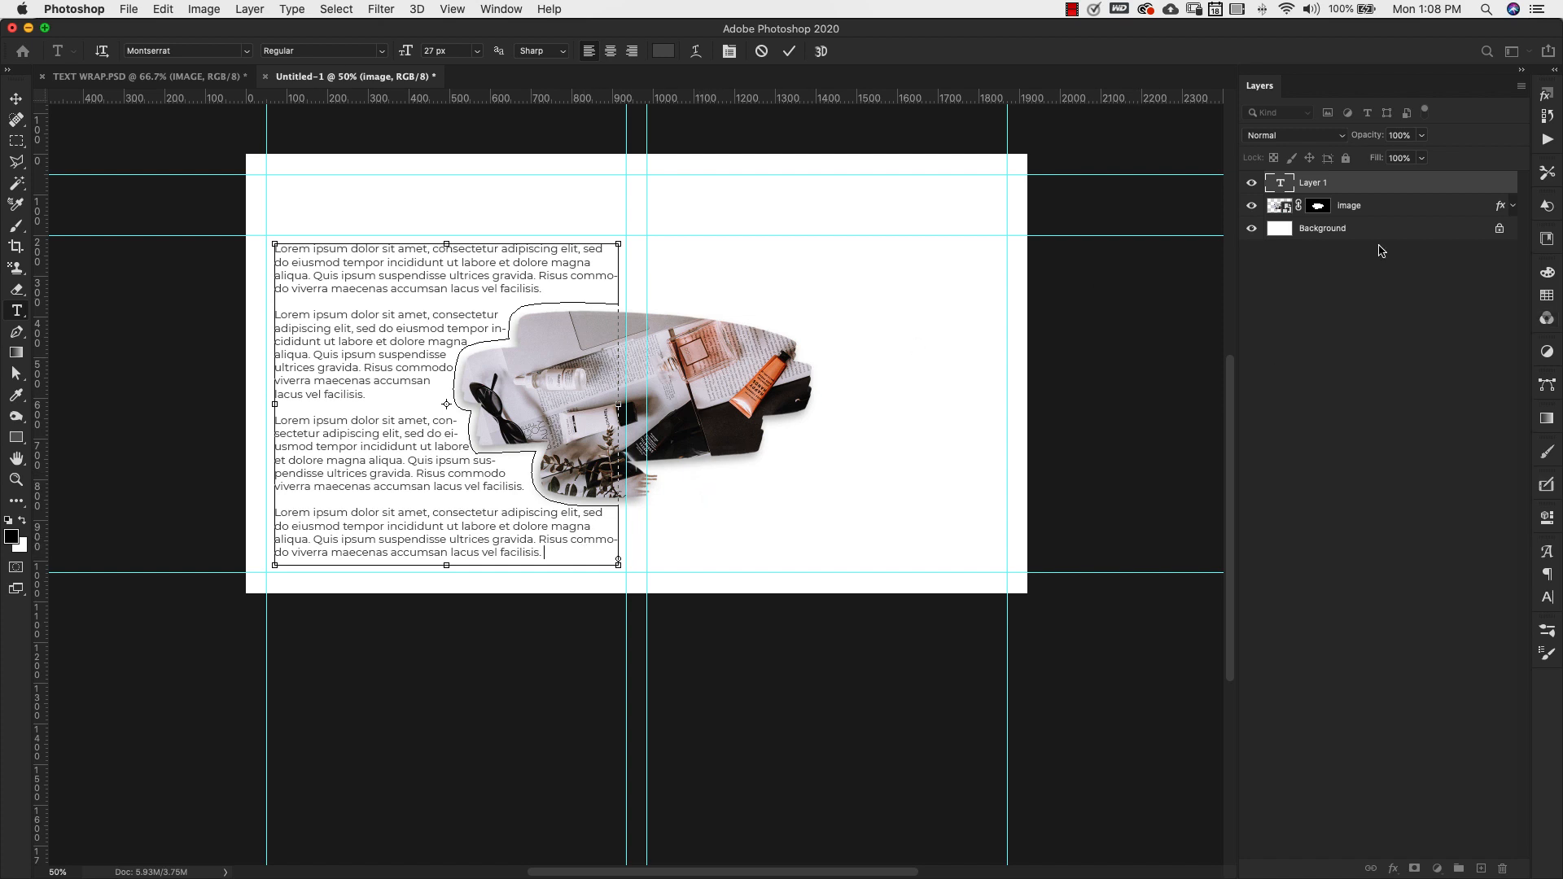
click(1352, 363)
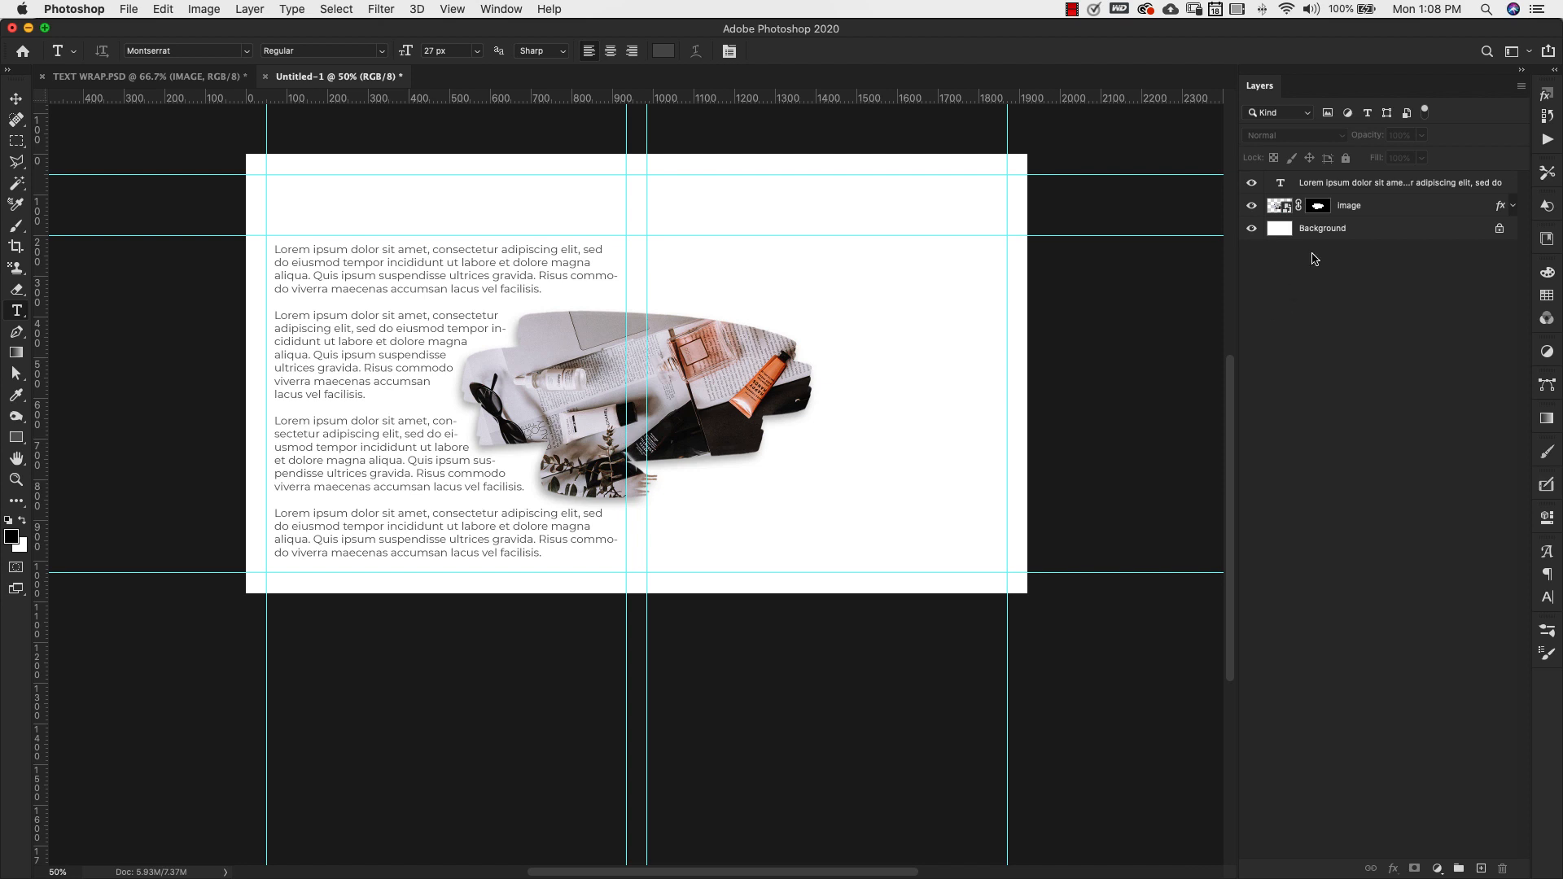
Select the right column rectangle between the guides and subtract the image mask's brush shape from the selection
click(1343, 209)
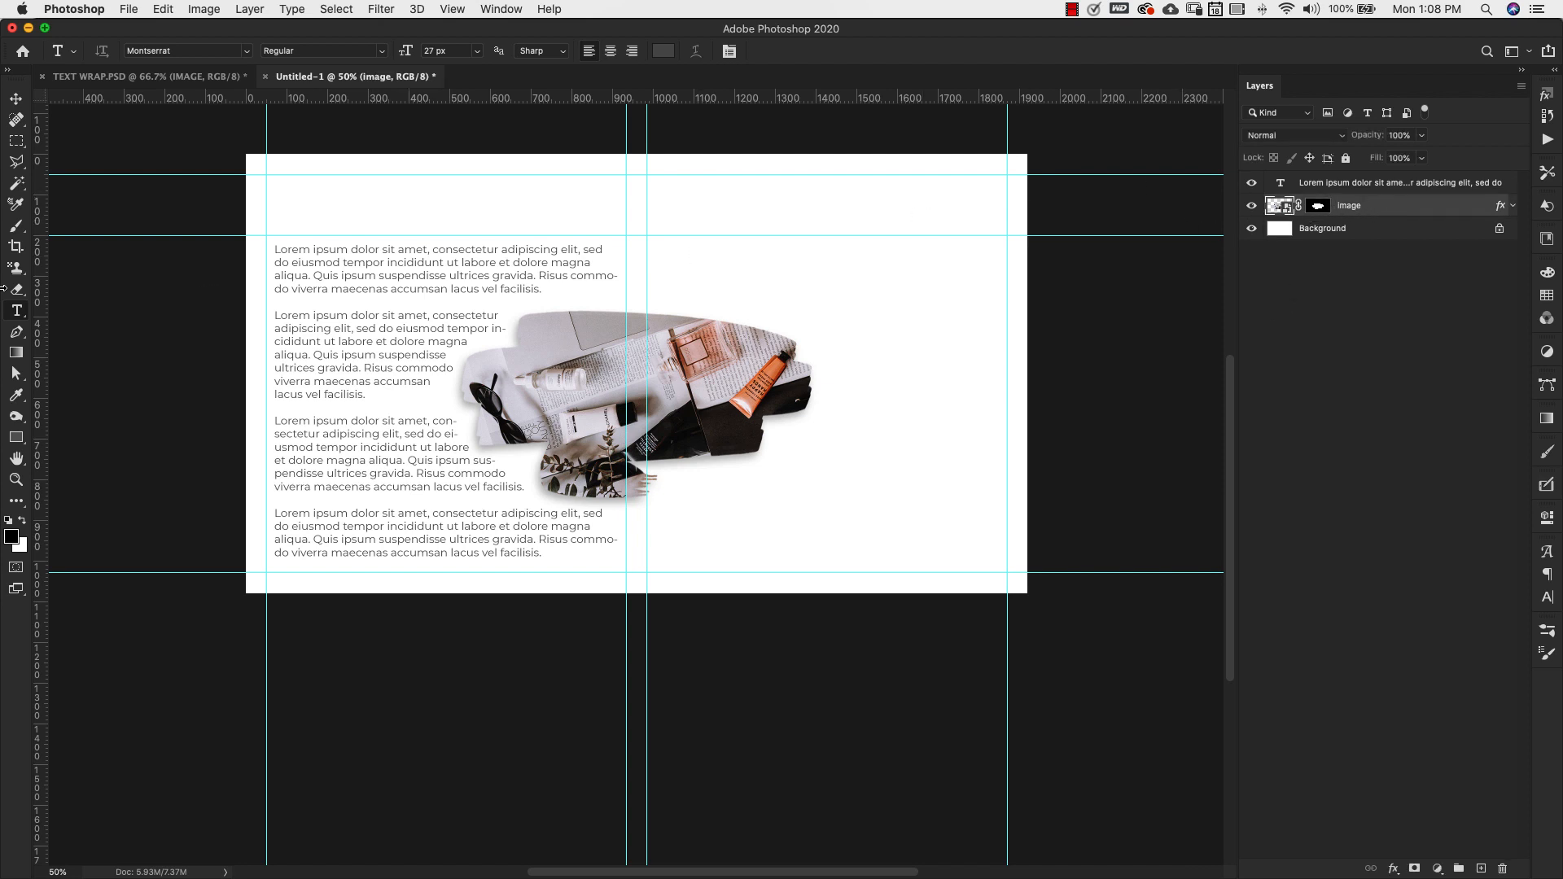
click(18, 143)
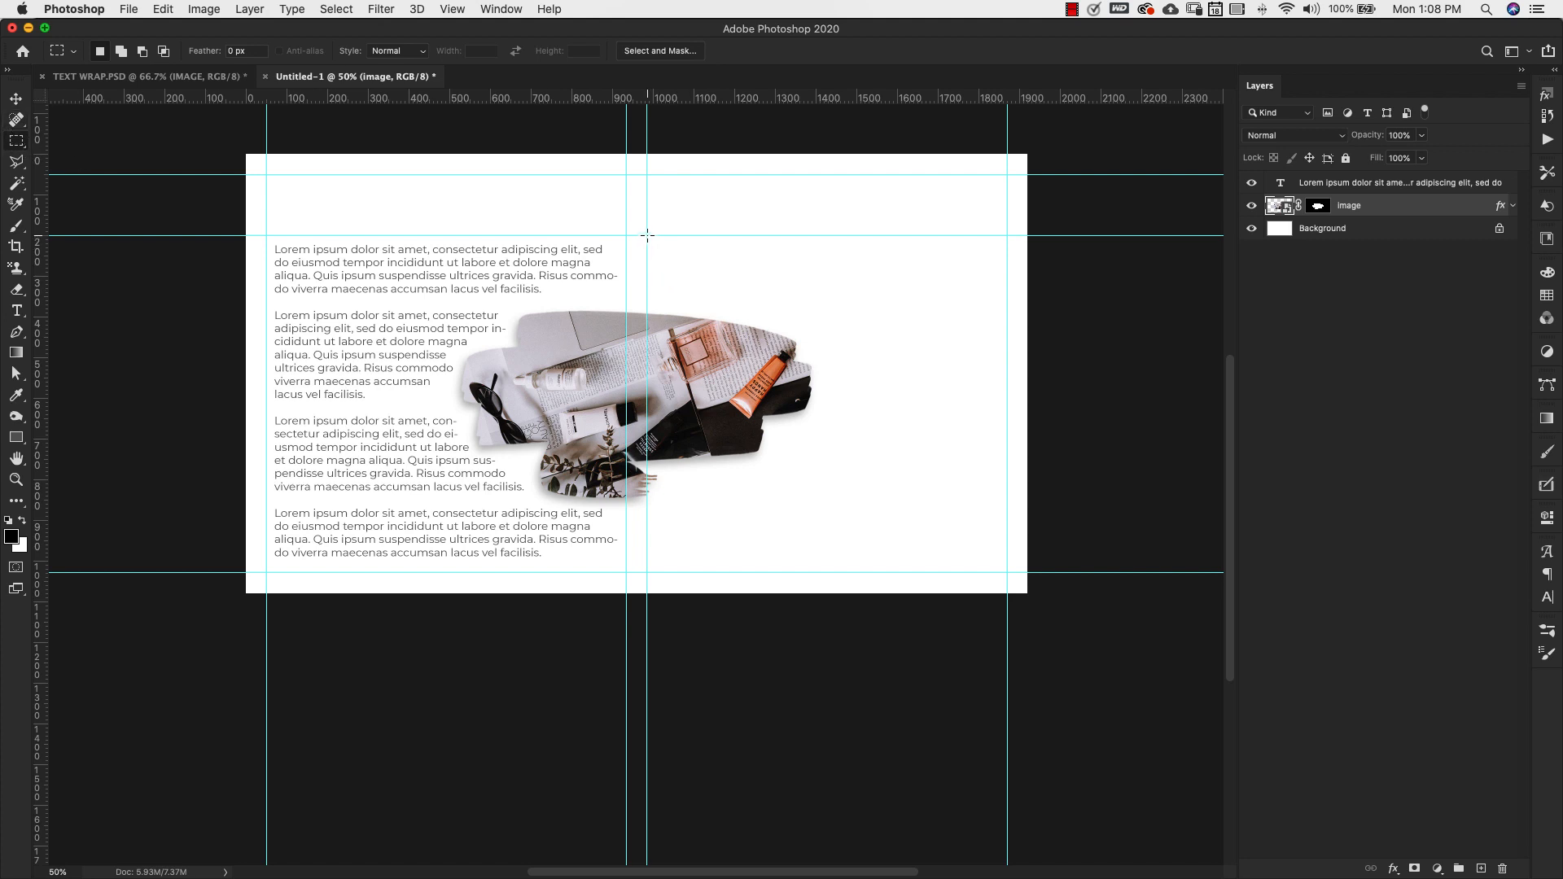
drag(647, 236, 1006, 574)
click(1548, 318)
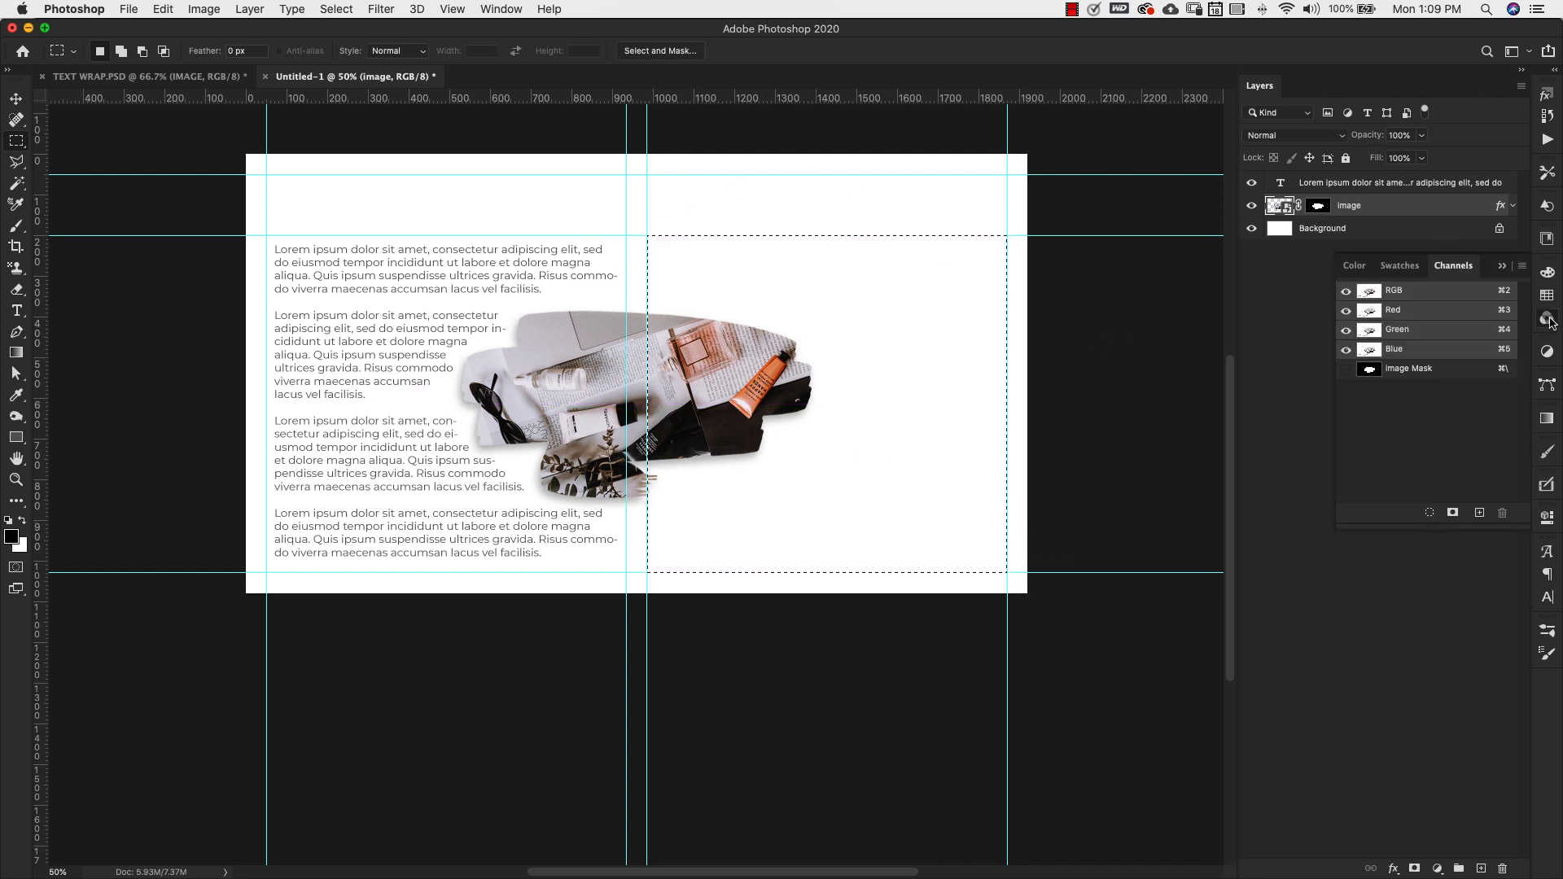
alt+shift+super+click(1370, 371)
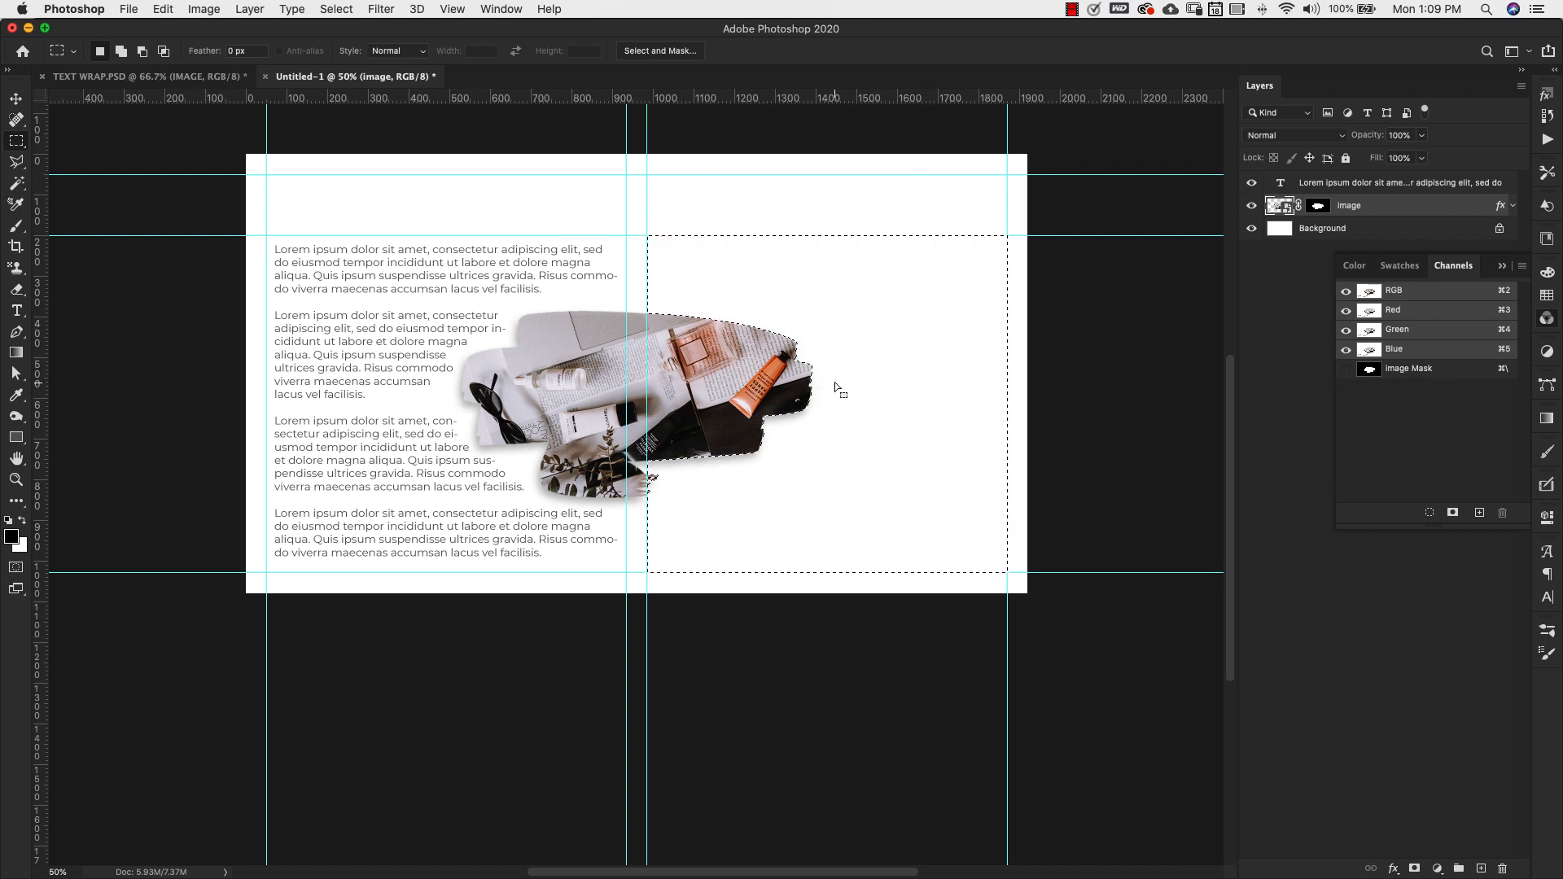
Contract the right column selection by 20 pixels and convert it into a work path with a 2.0 pixel tolerance
click(330, 10)
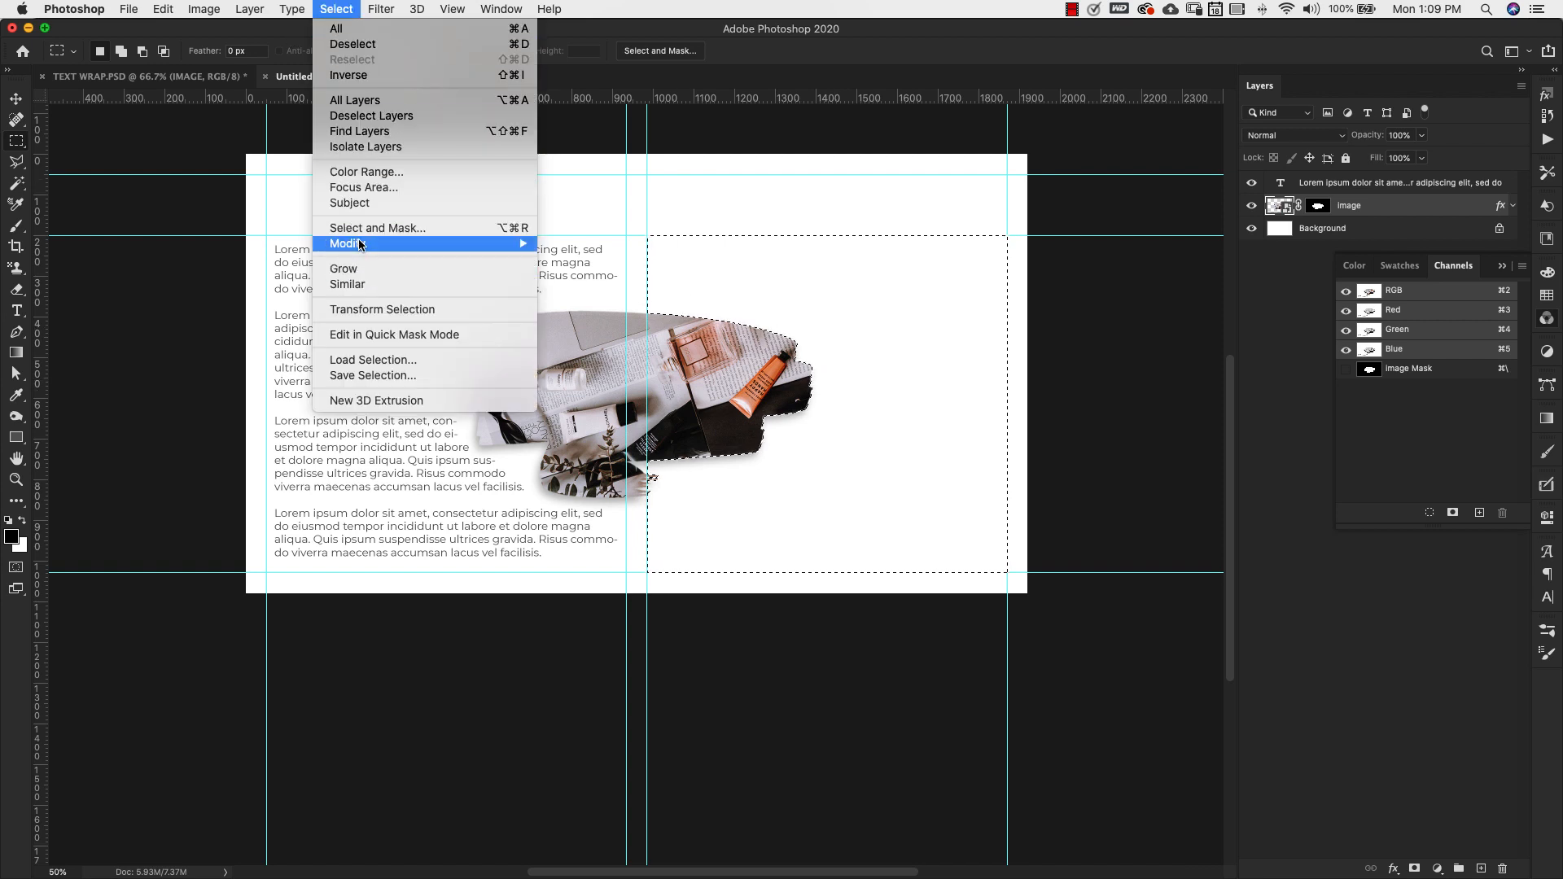
mouse_move(360, 244)
click(586, 290)
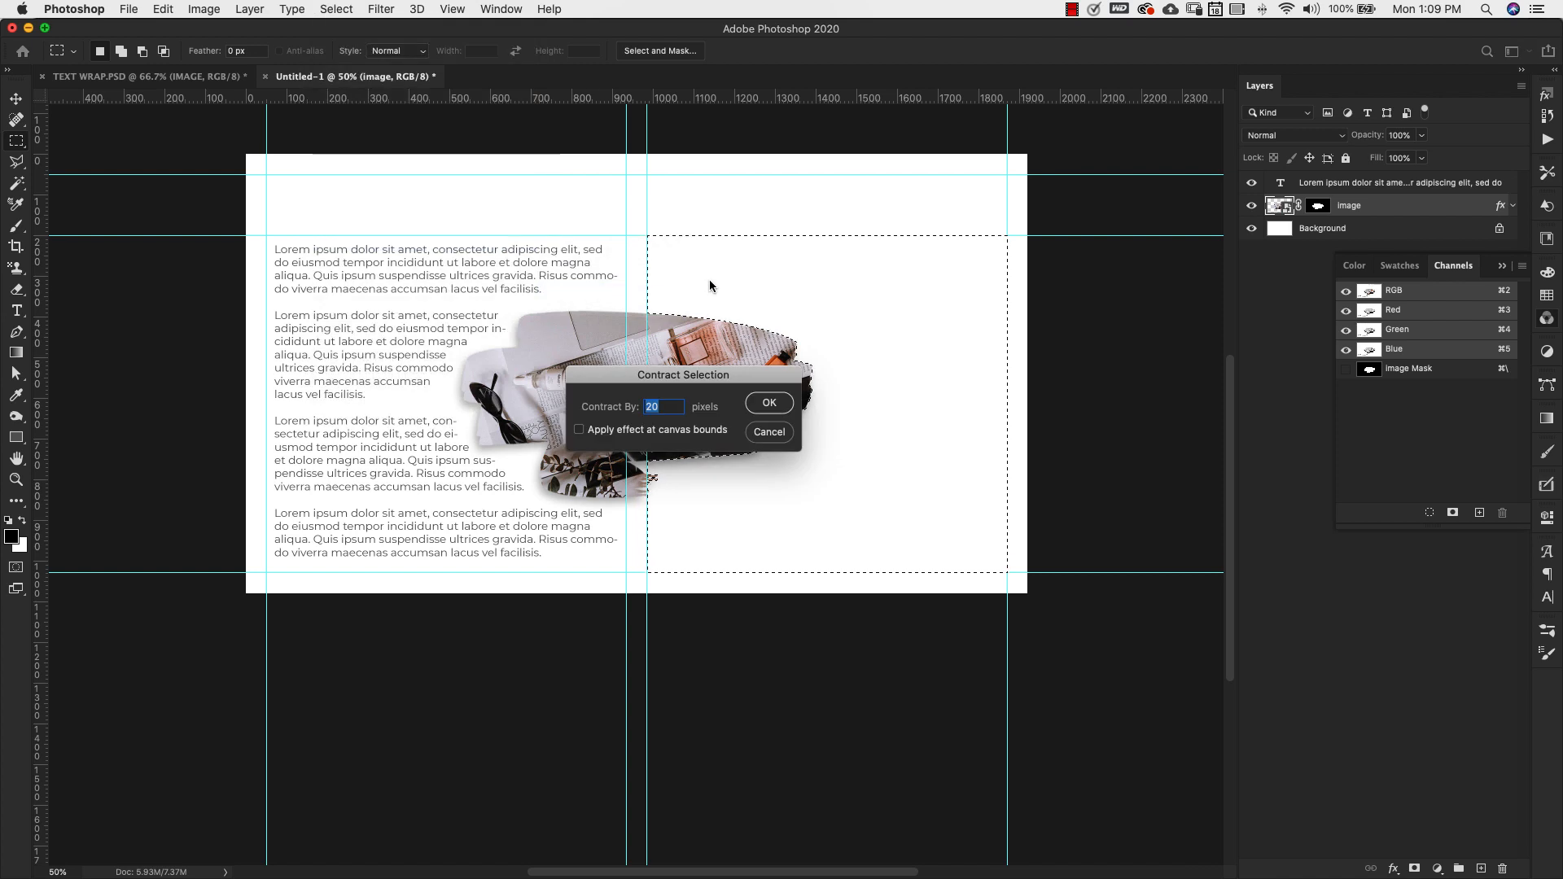
click(770, 403)
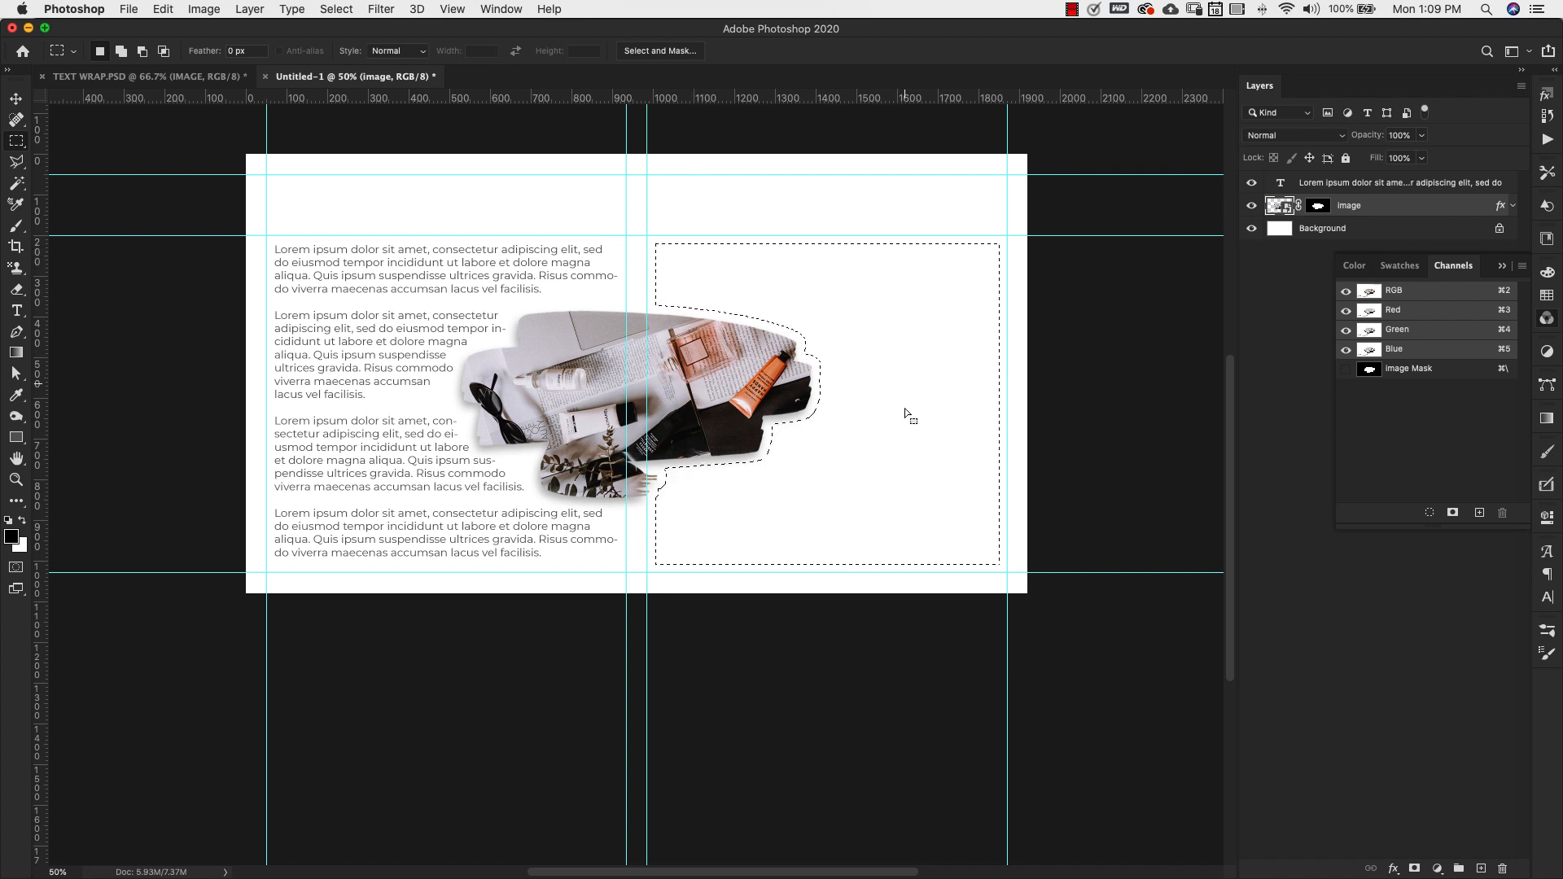
right_click(853, 285)
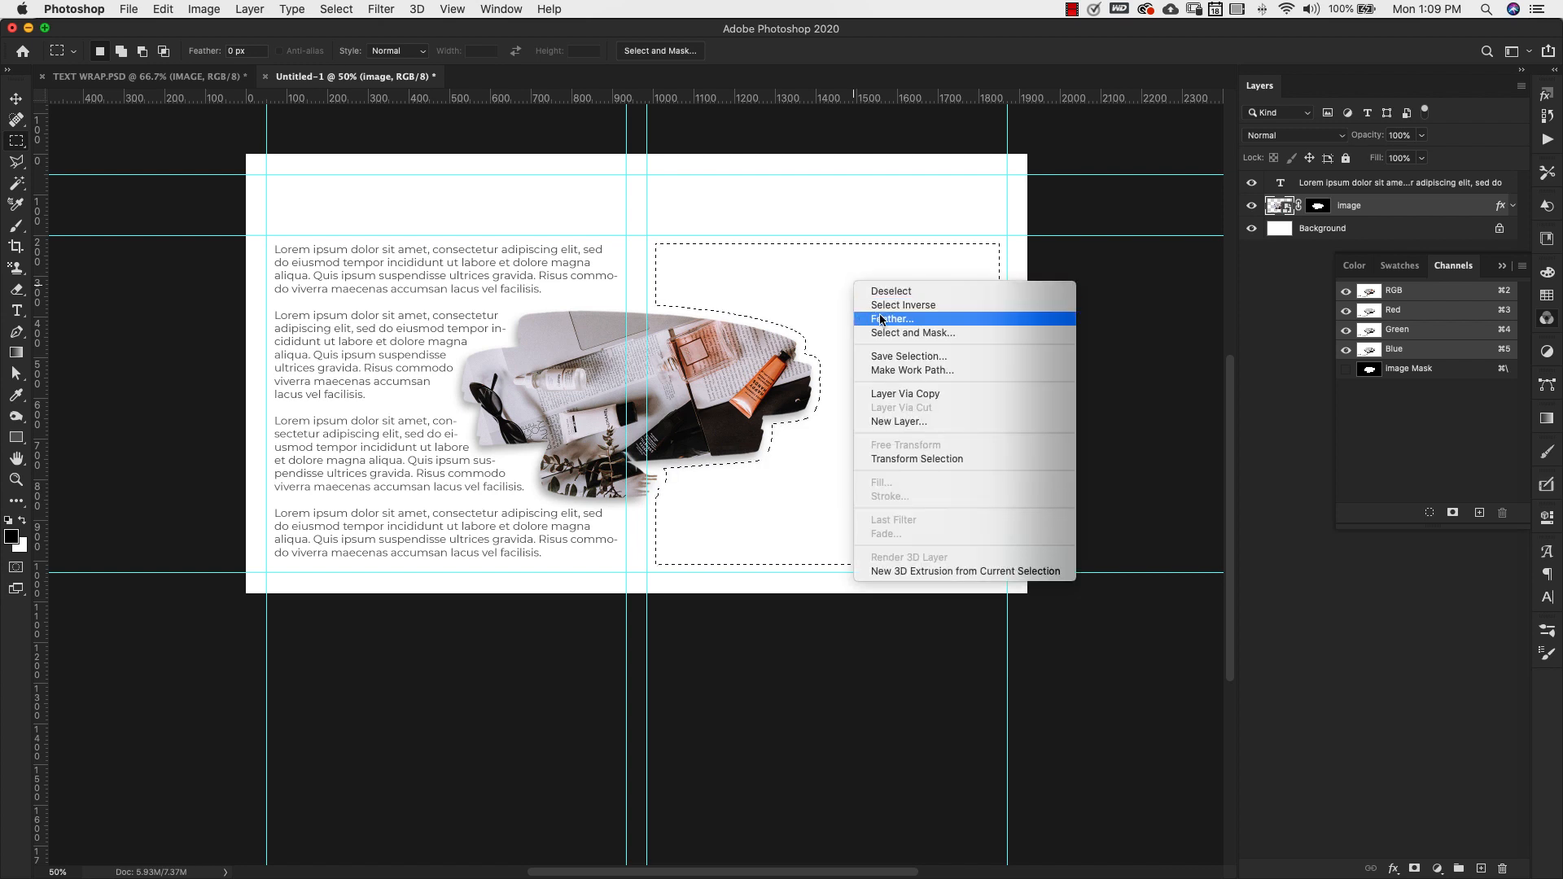
click(897, 368)
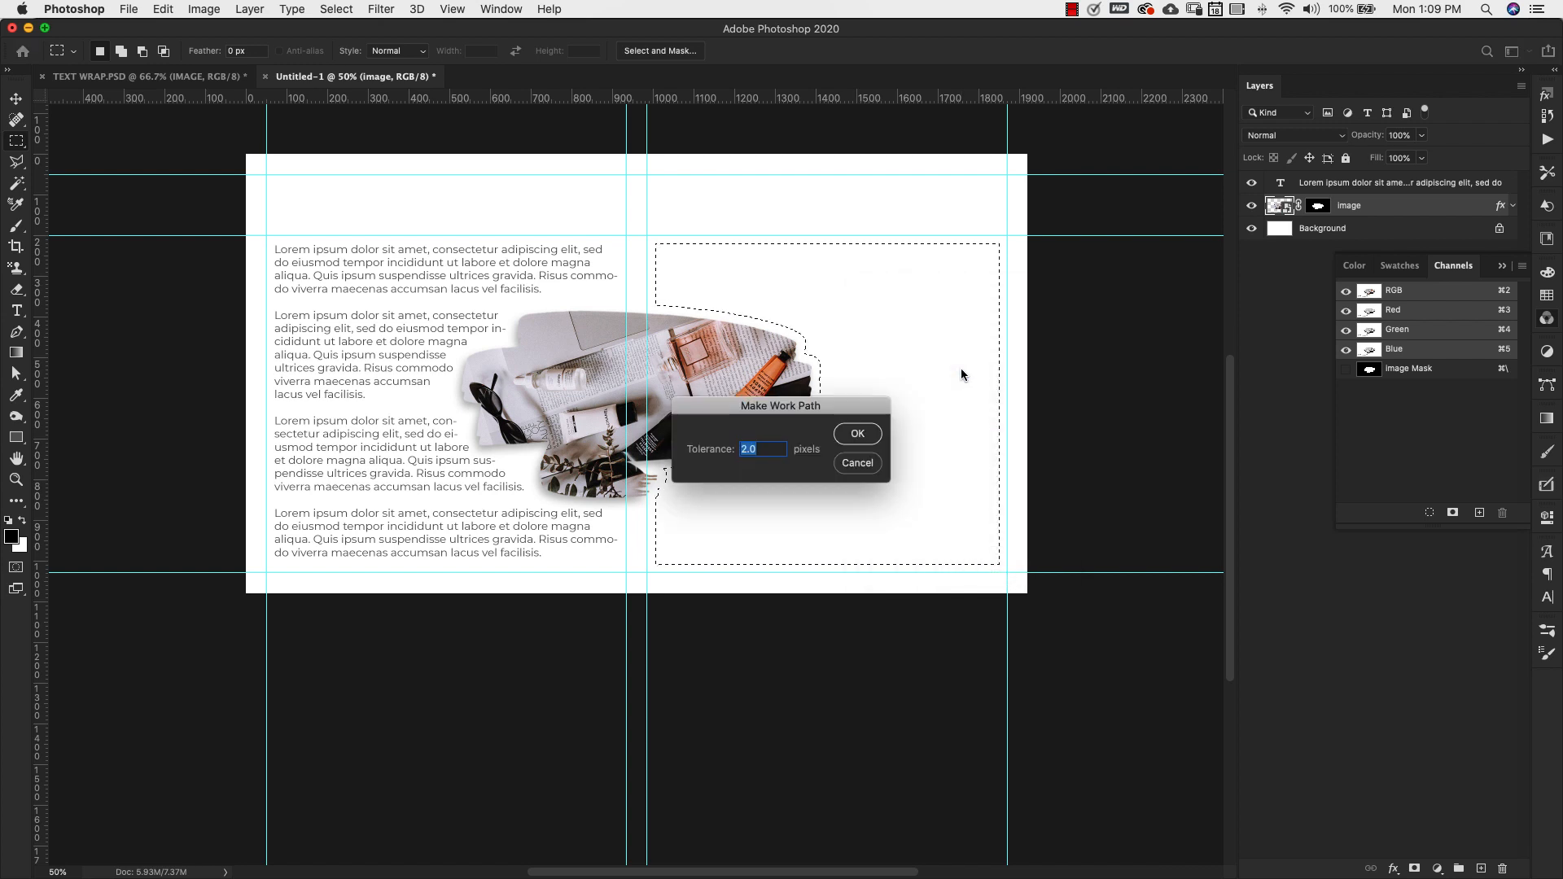
click(855, 437)
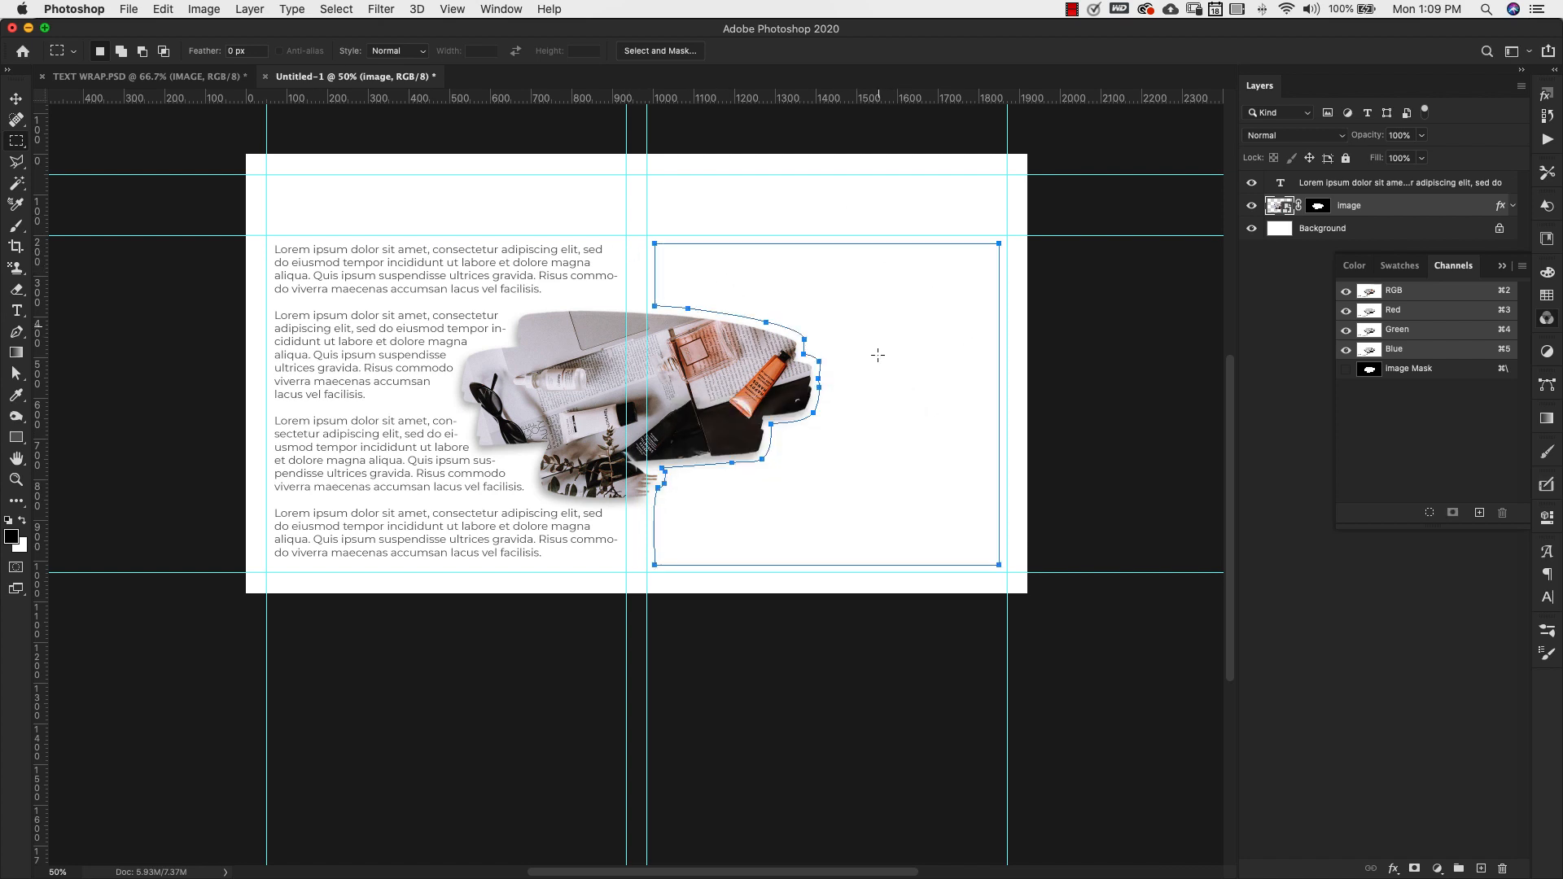
Create a text area inside the right path, fill it with four Lorem ipsum paragraphs separated by blank lines, and commit it
click(16, 310)
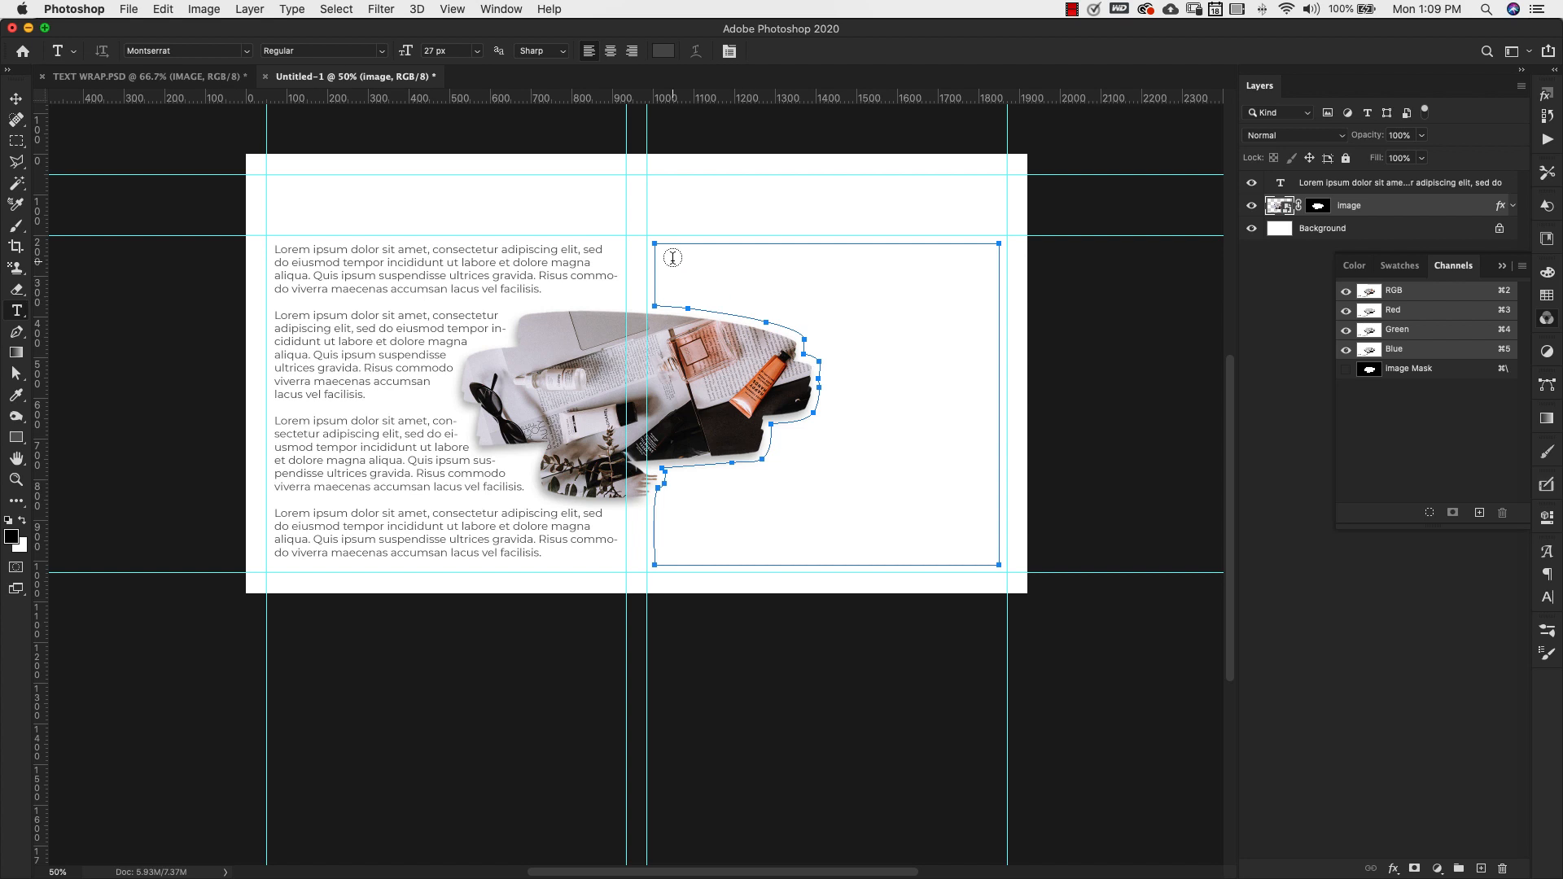
click(785, 266)
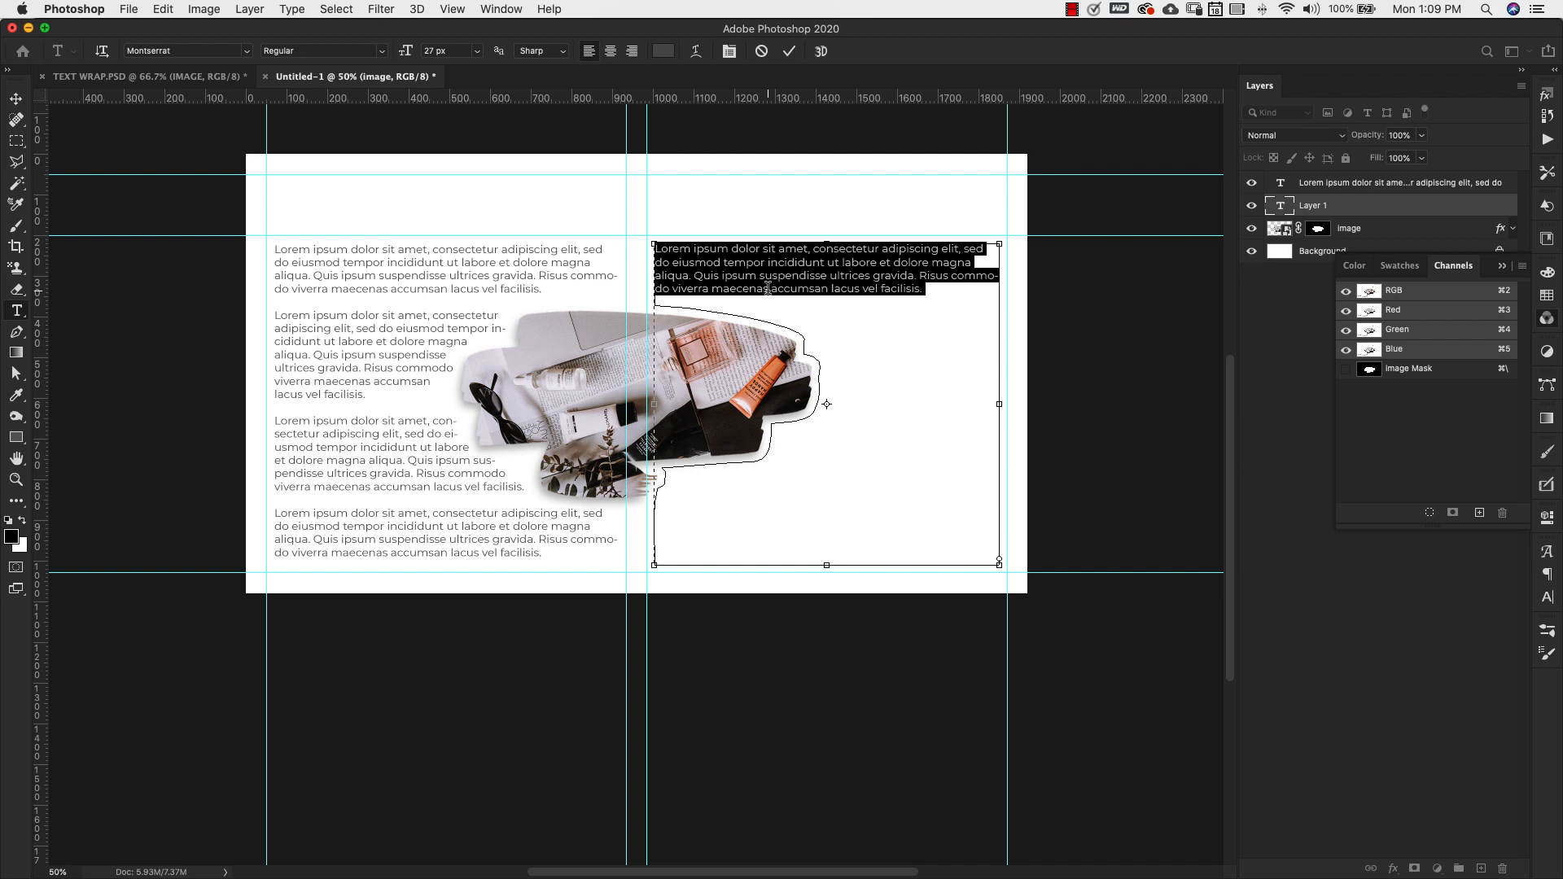
click(961, 288)
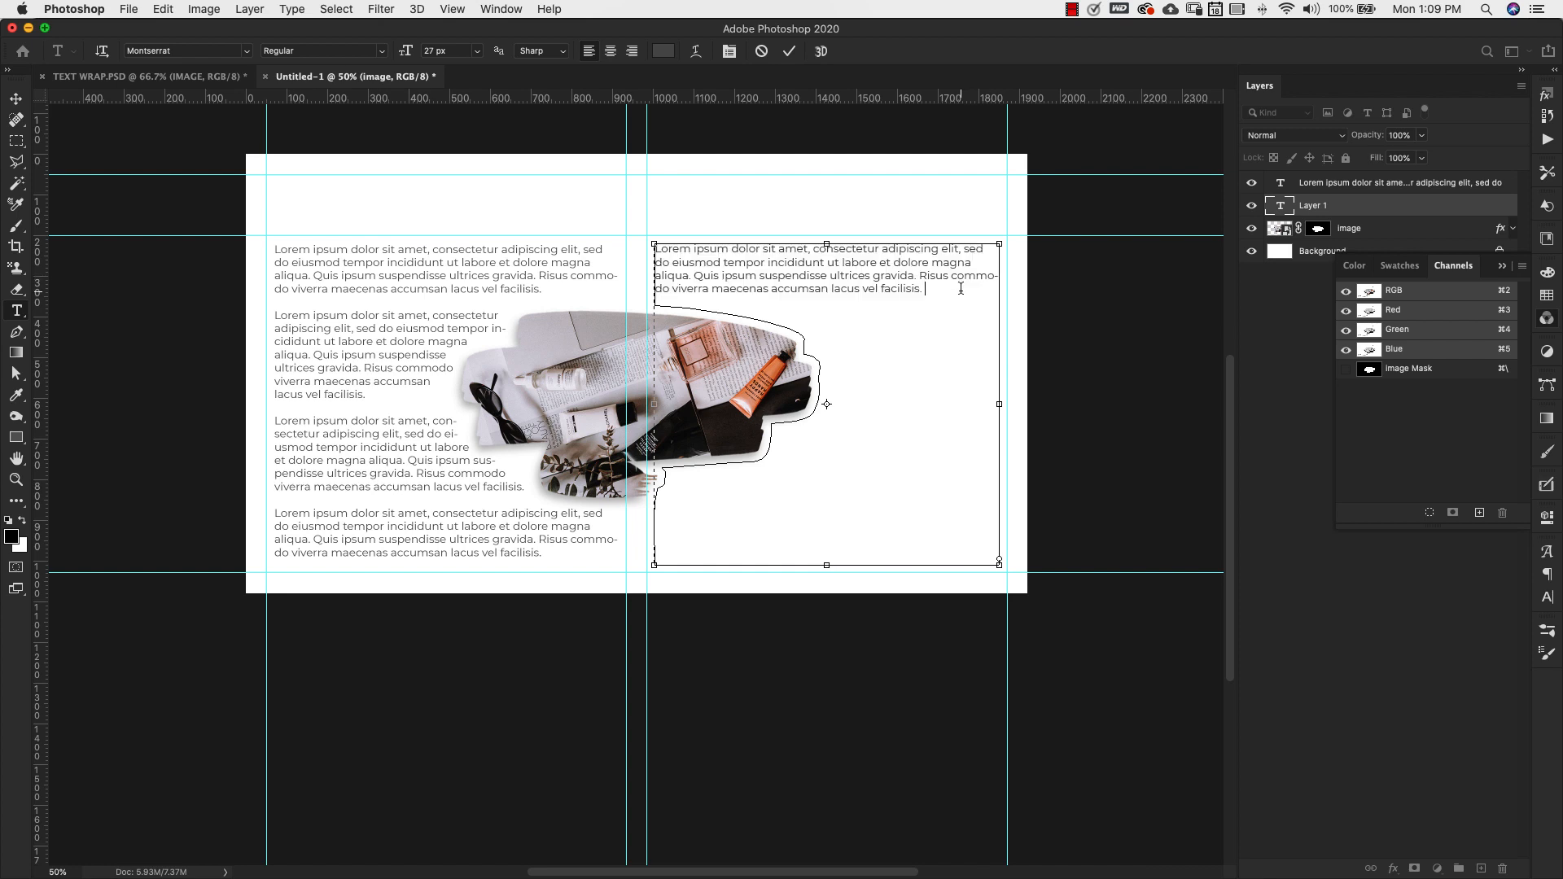
key(Return)
key(Return)
text(Lorem ipsum dolor sit amet, consectetur adipiscing elit, sed do eiusmod tempor incididunt ut labore et dolore magna aliqua. Quis ipsum suspendisse ultrices gravida. Risus commodo viverra maecenas accumsan lacus vel facilisis.)
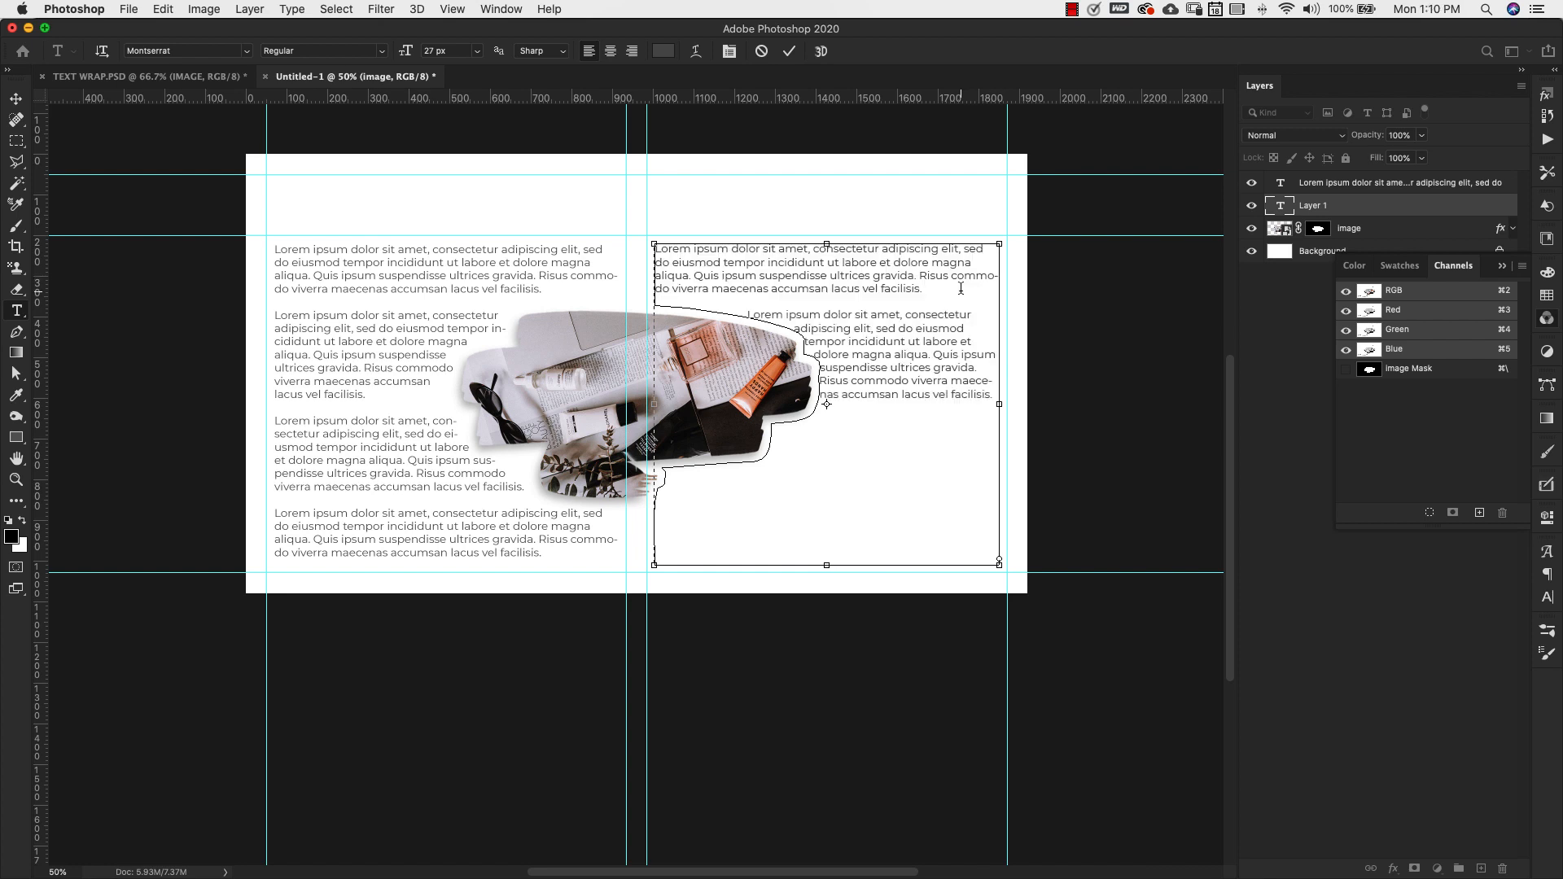
text(Lorem ipsum dolor sit amet, consectetur adipiscing elit, sed do eiusmod tempor incididunt ut labore et dolore magna aliqua. Quis ipsum suspendisse ultrices gravida. Risus commodo viverra maecenas accumsan lacus vel facilisis.)
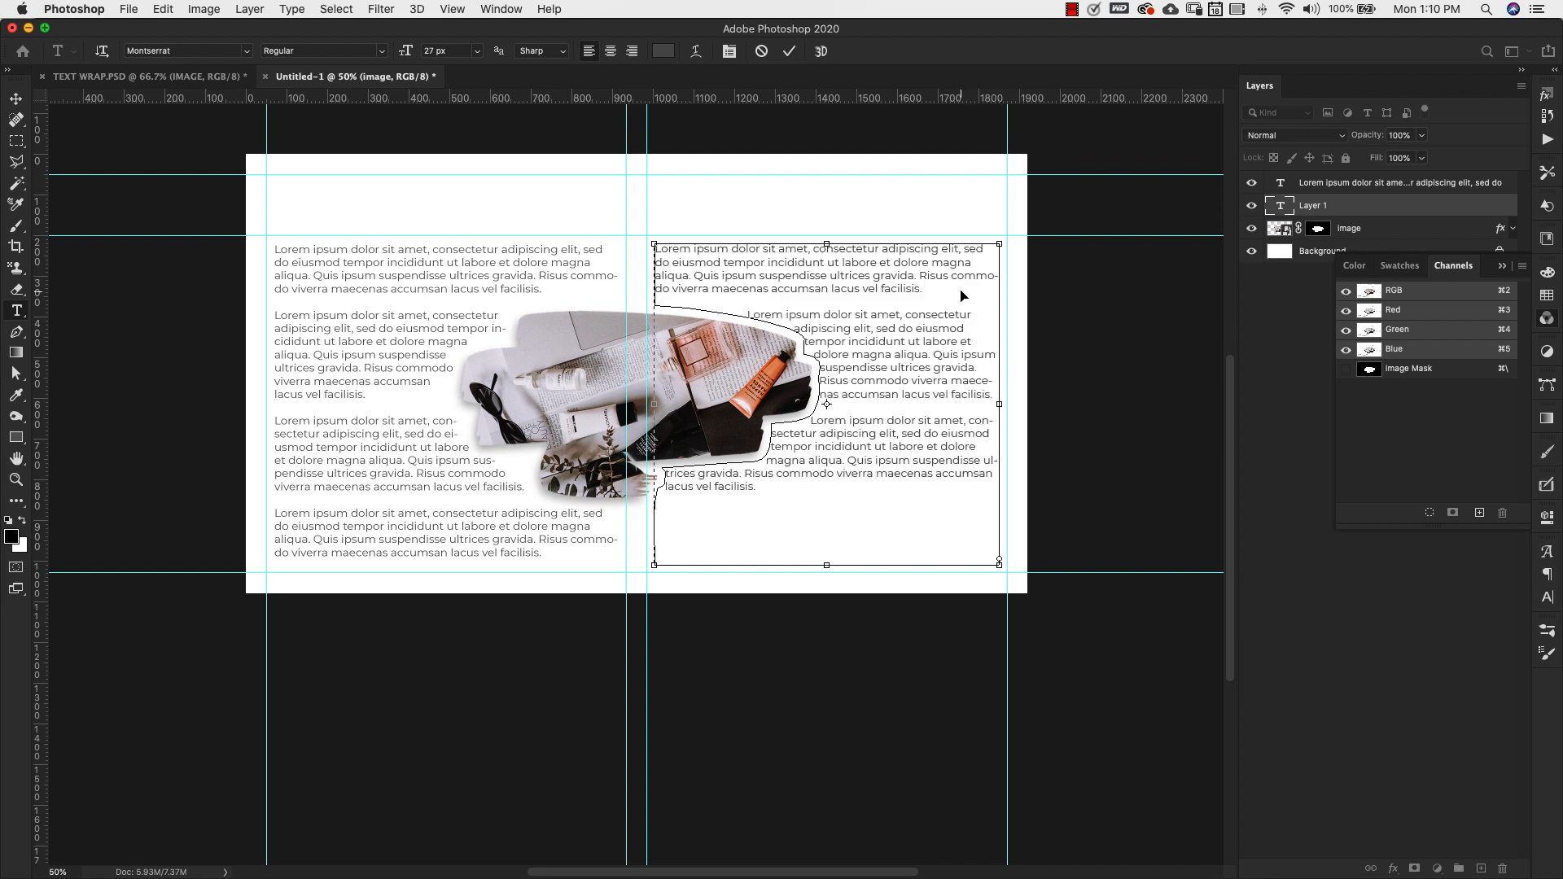
key(Return)
key(Return)
text(Lorem ipsum dolor sit amet, consectetur adipiscing elit, sed do eiusmod tempor incididunt ut labore et dolore magna aliqua. Quis ipsum suspendisse ultrices gravida. Risus commodo viverra maecenas accumsan lacus vel facilisis.)
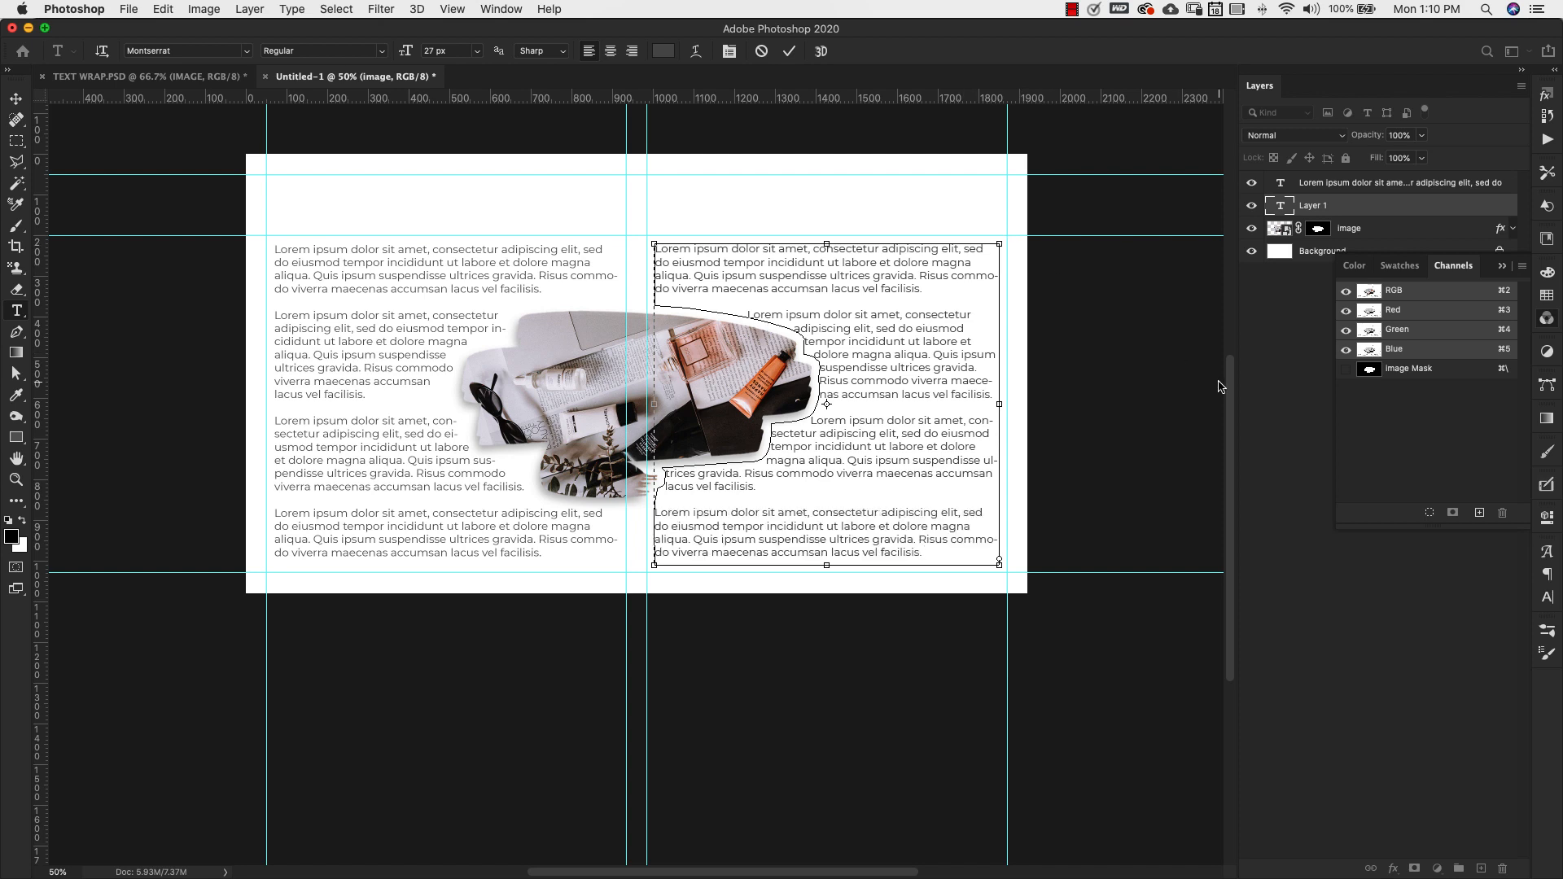
click(1268, 413)
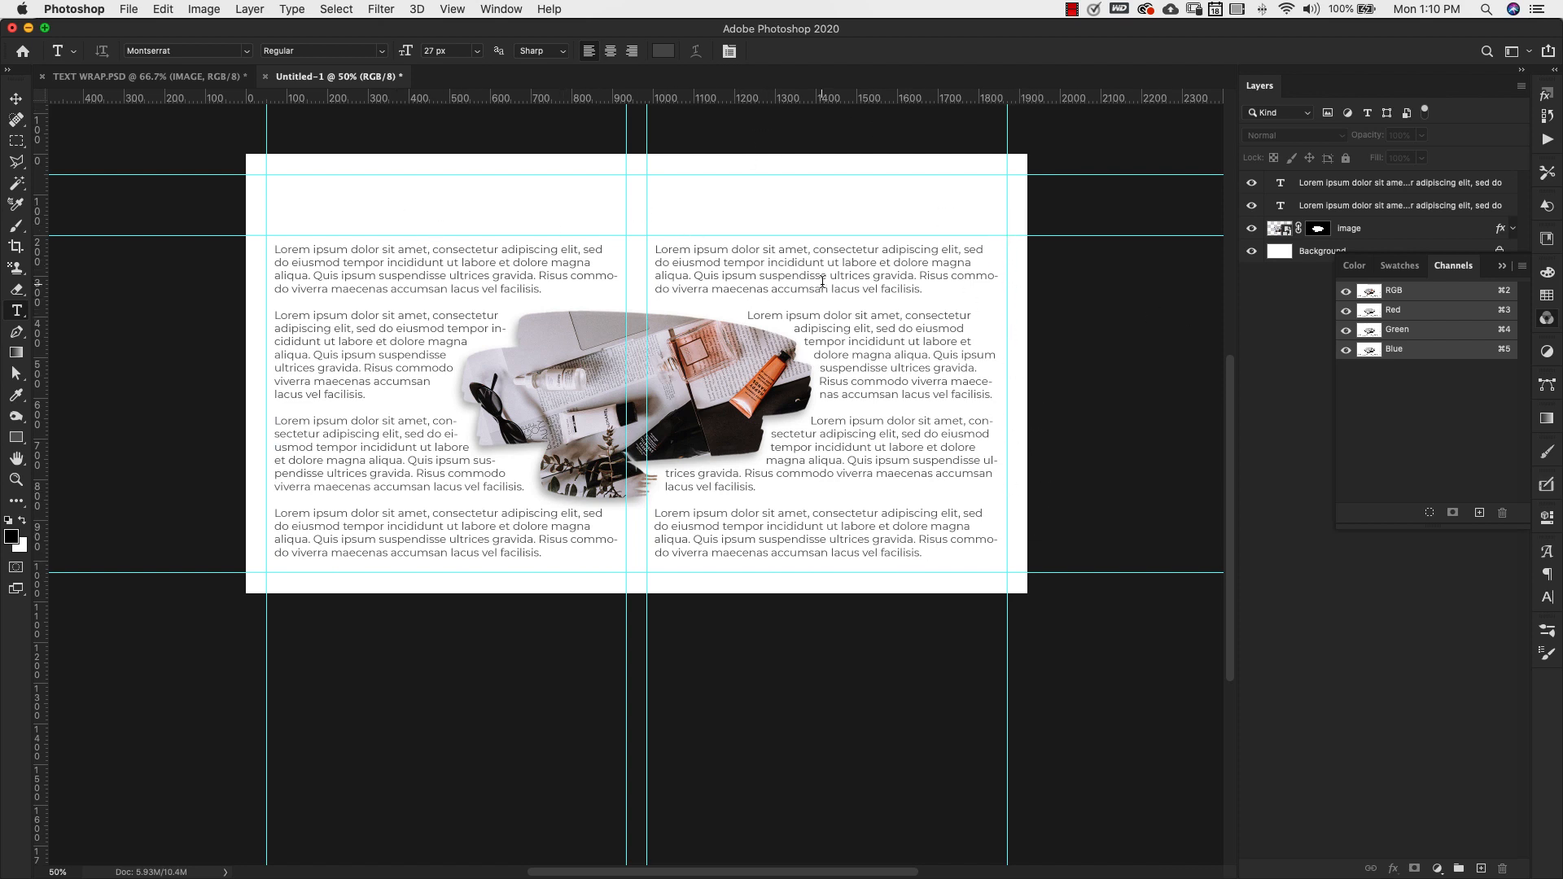
Right-align the right column's paragraphs and check the layout with the guides temporarily hidden
click(1387, 184)
click(1395, 209)
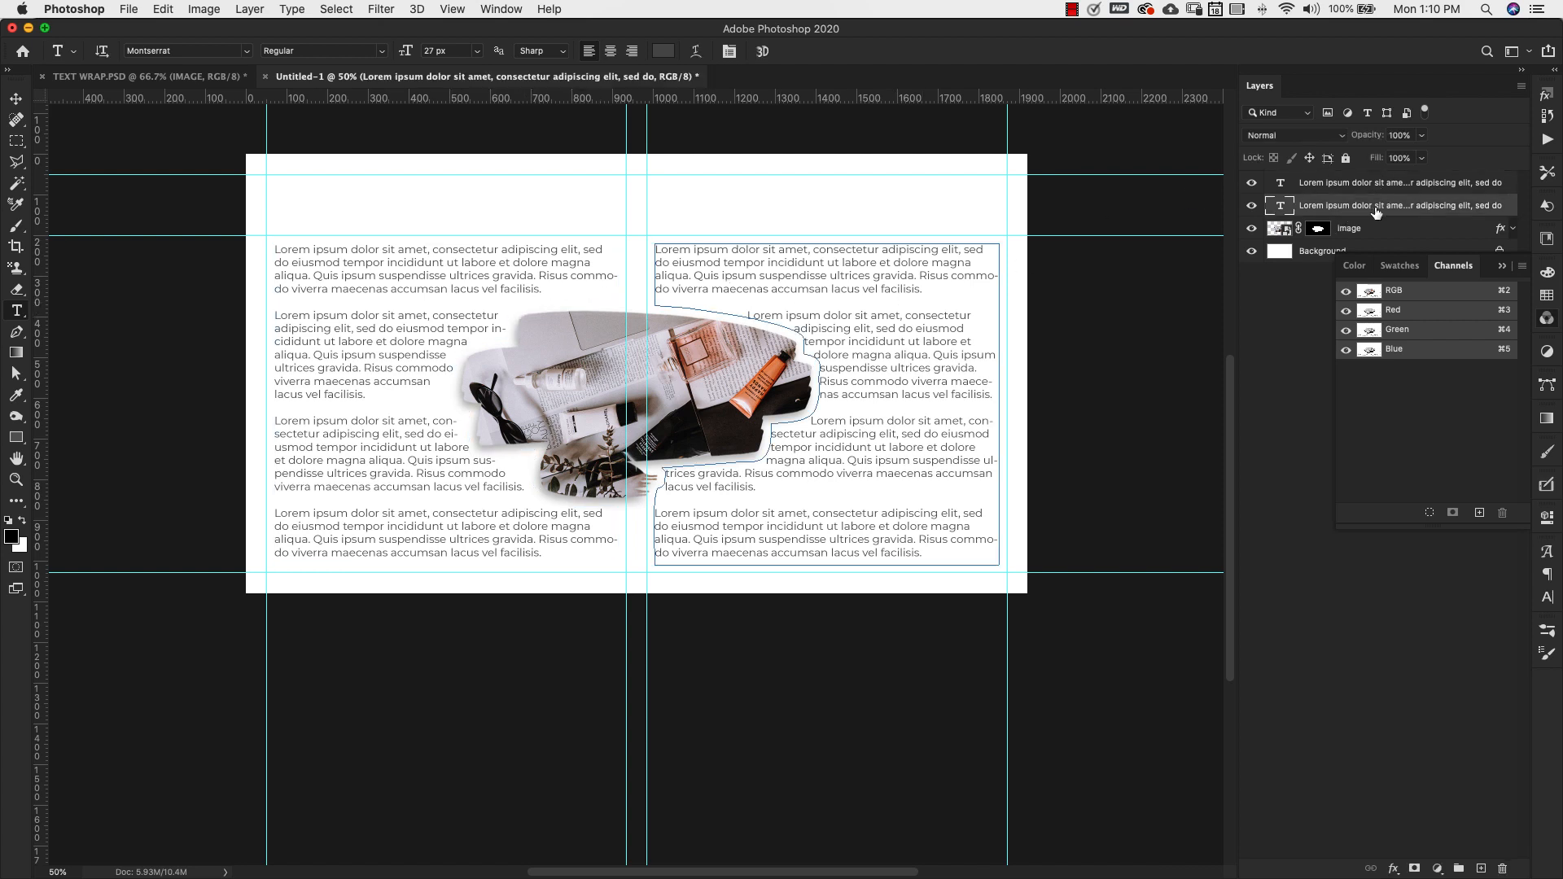
click(1549, 576)
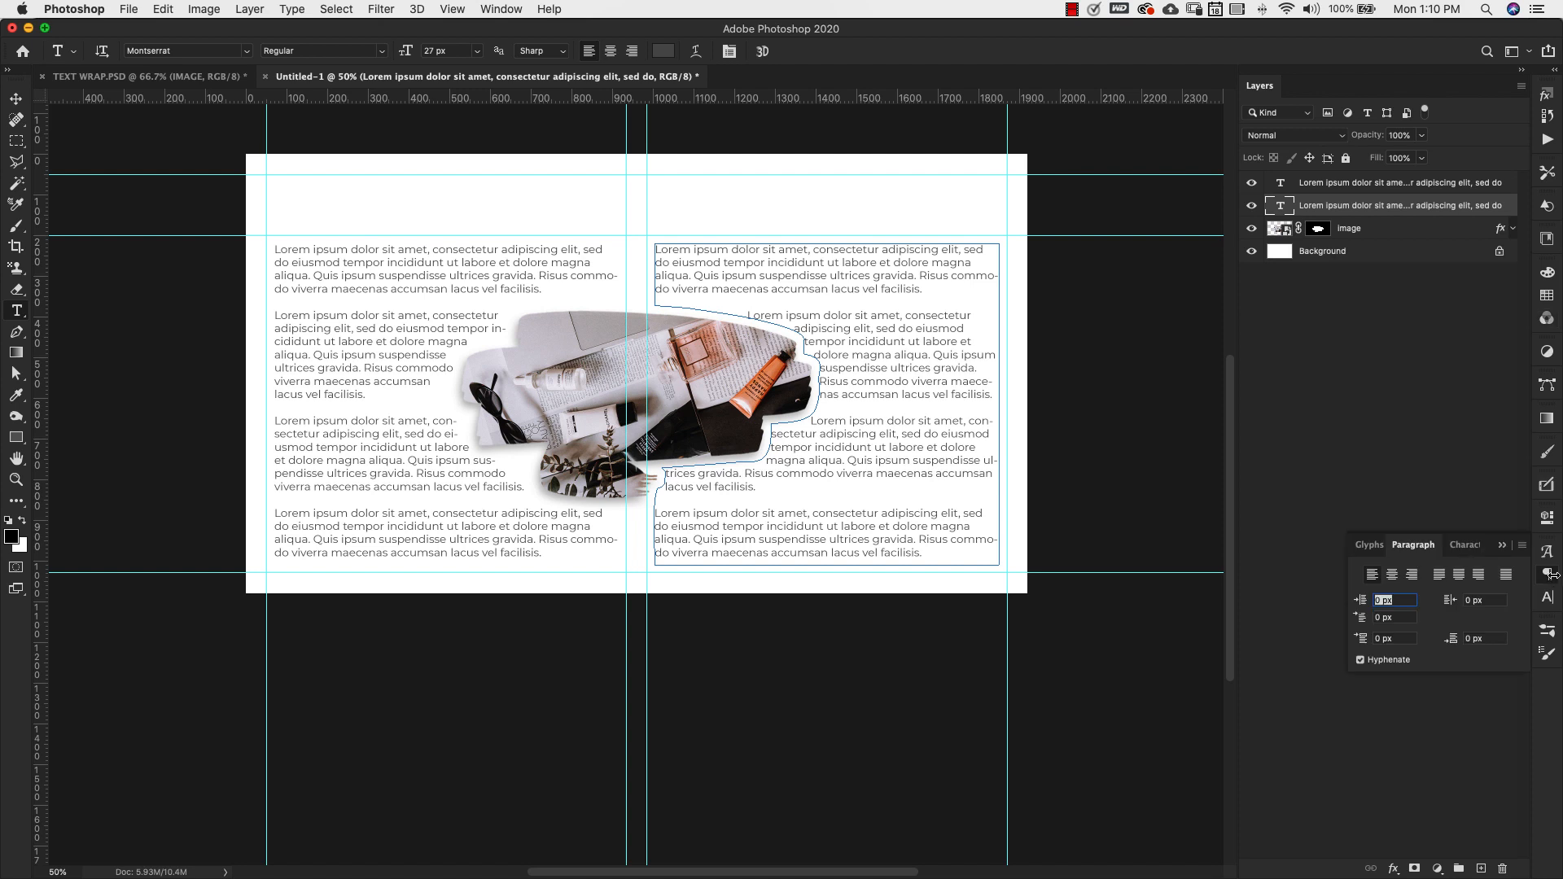
click(1414, 575)
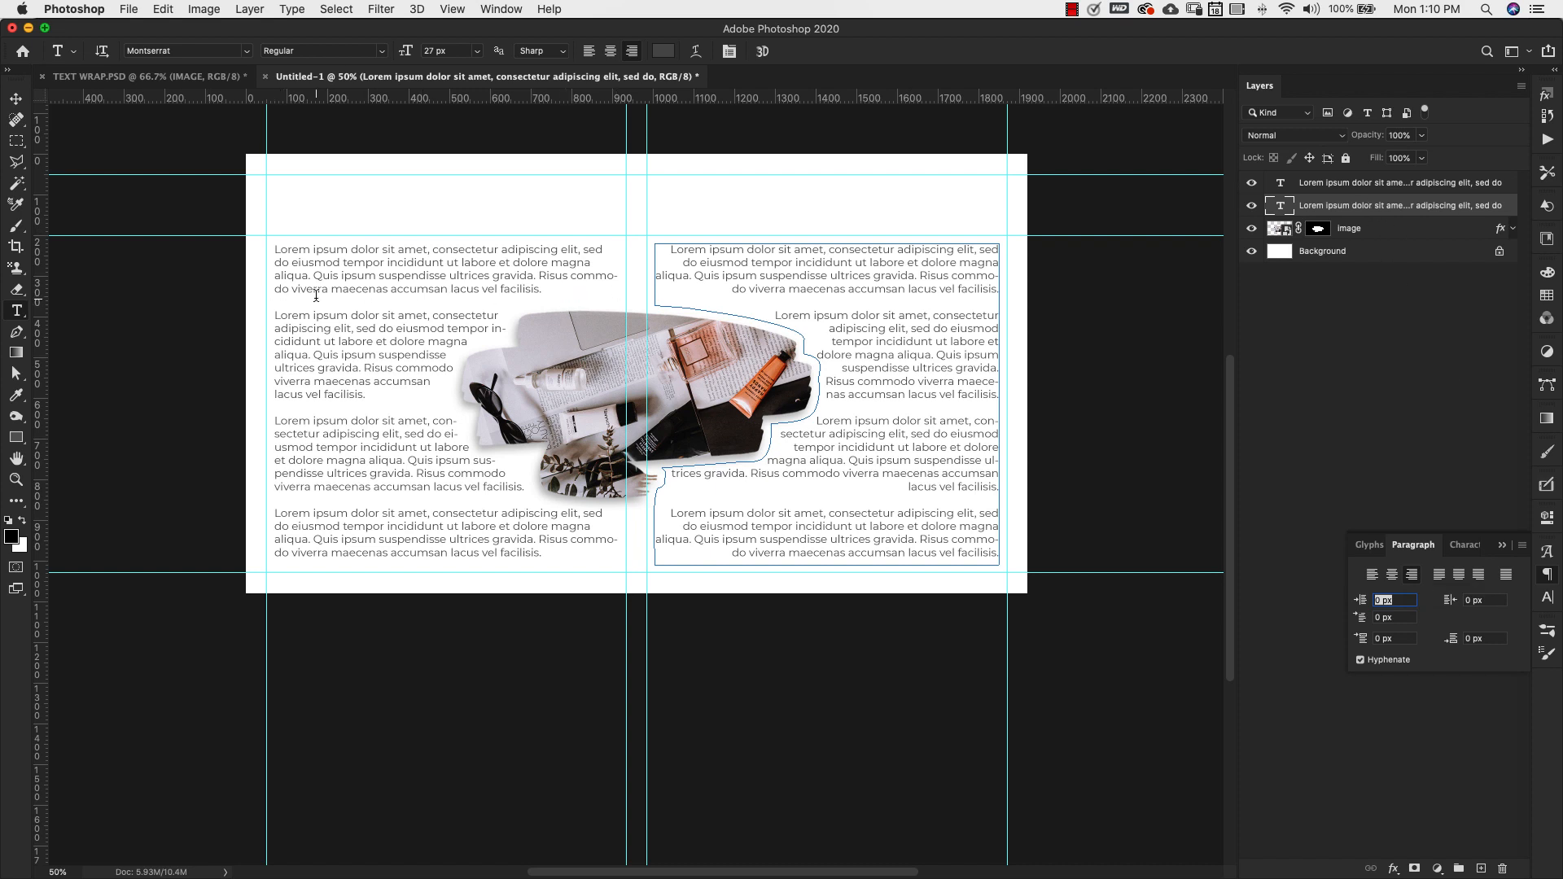
click(1370, 376)
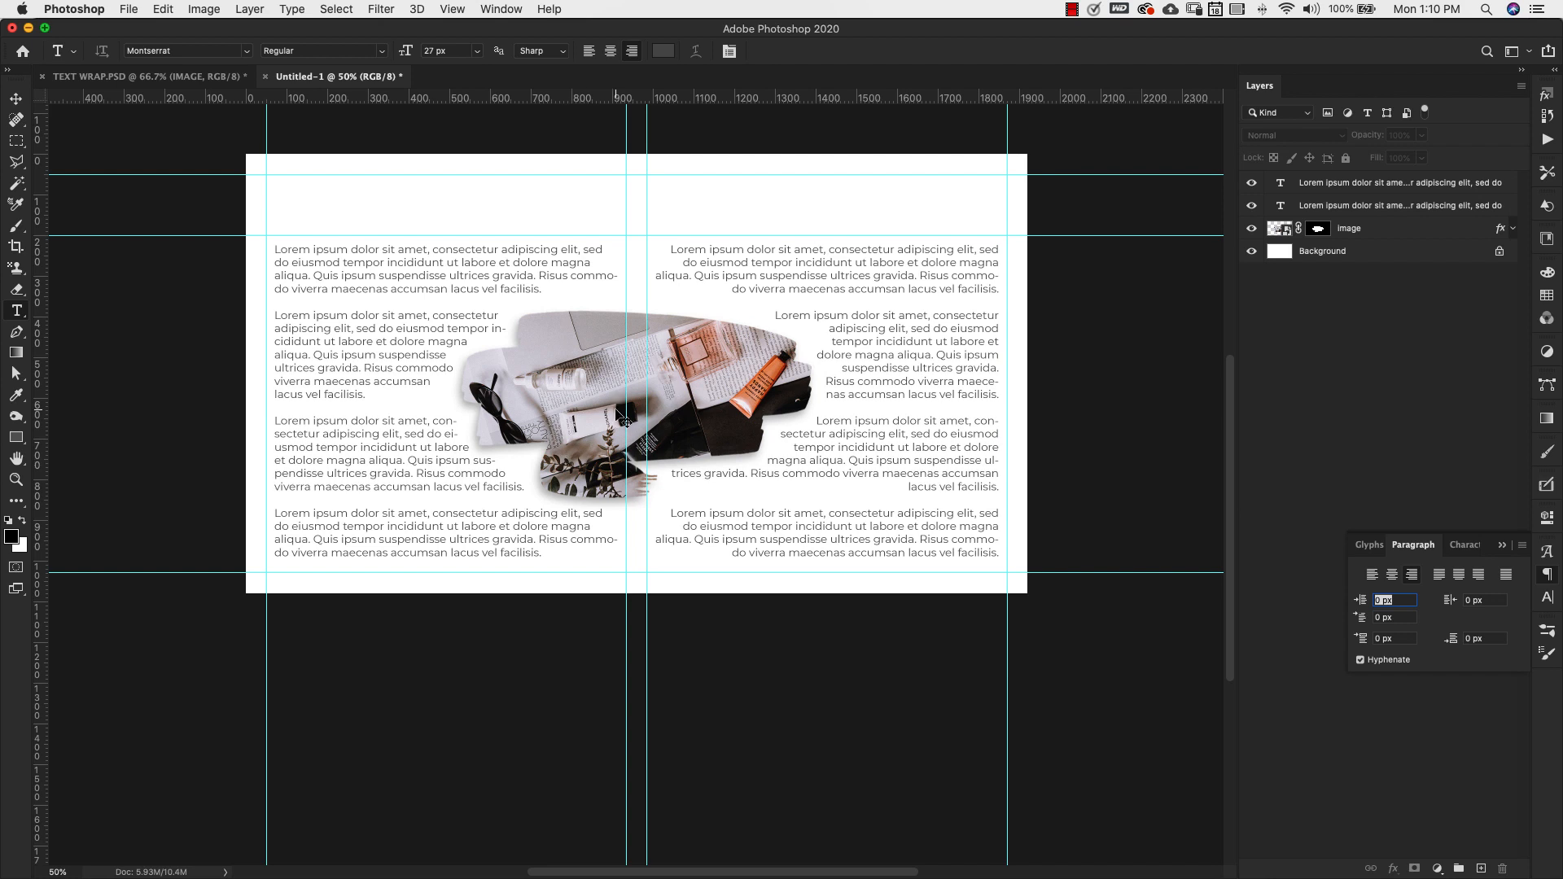
key(super+semicolon)
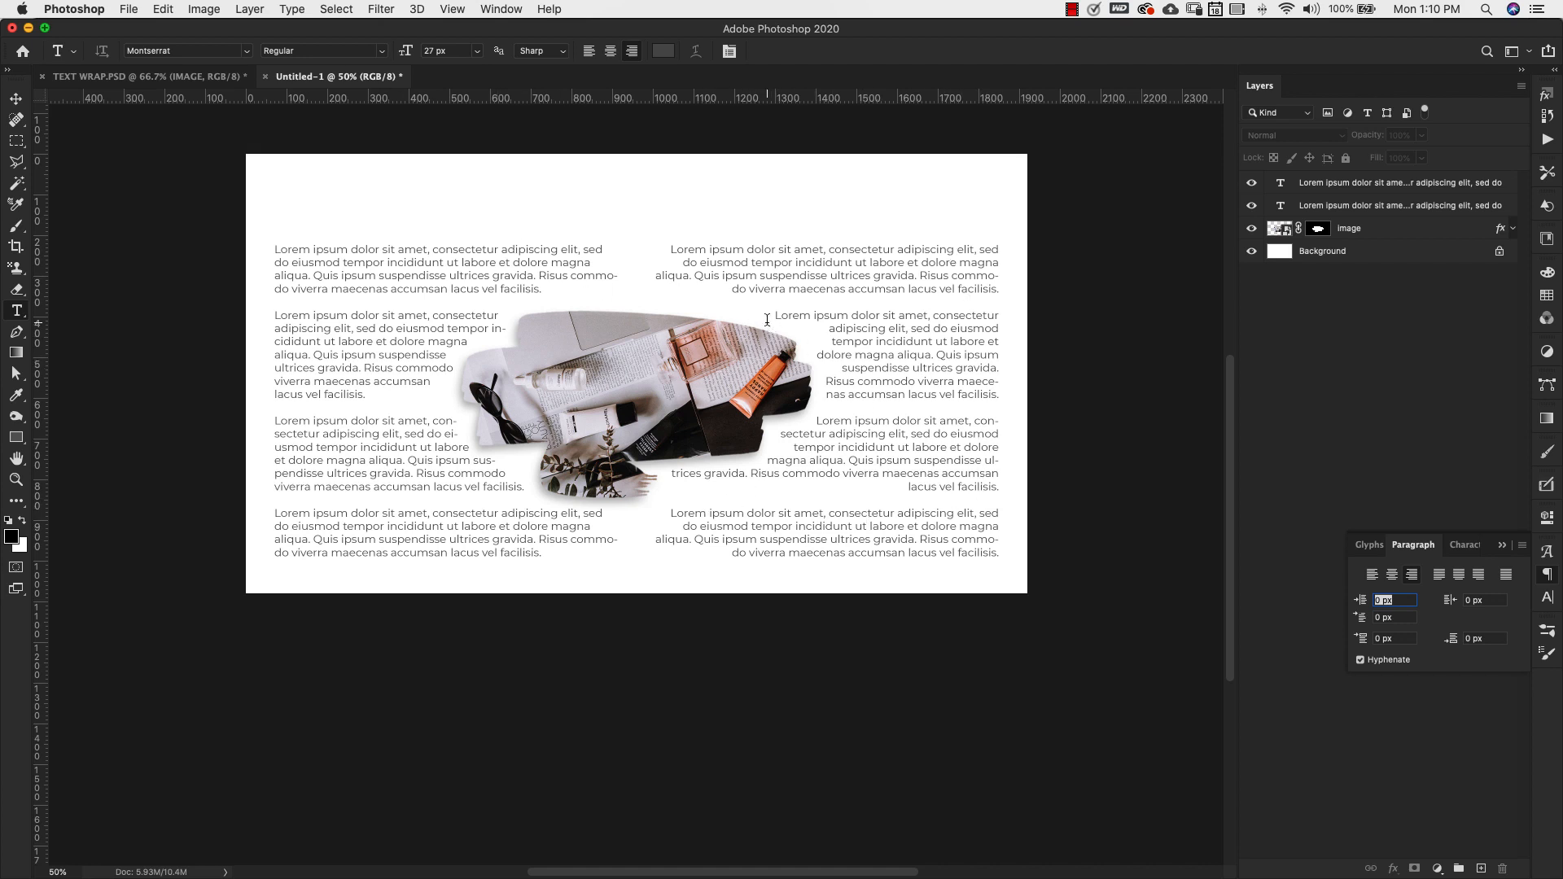
key(super+semicolon)
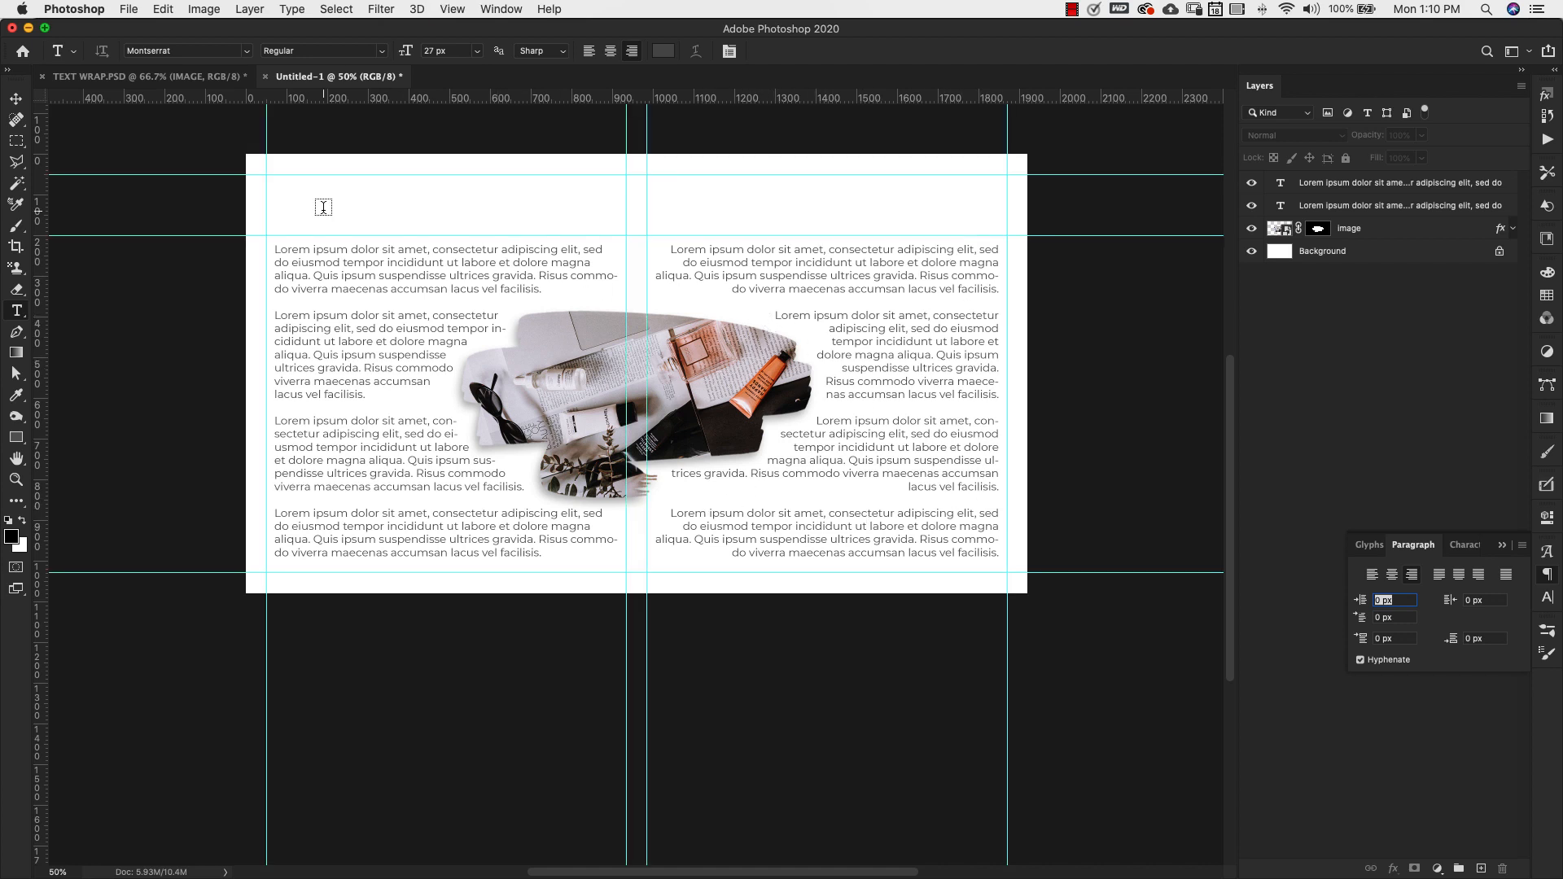
Add the title "Wrap Text in Photoshop" above the columns and scale it up to about 70 px
click(489, 206)
text(Wrap Te)
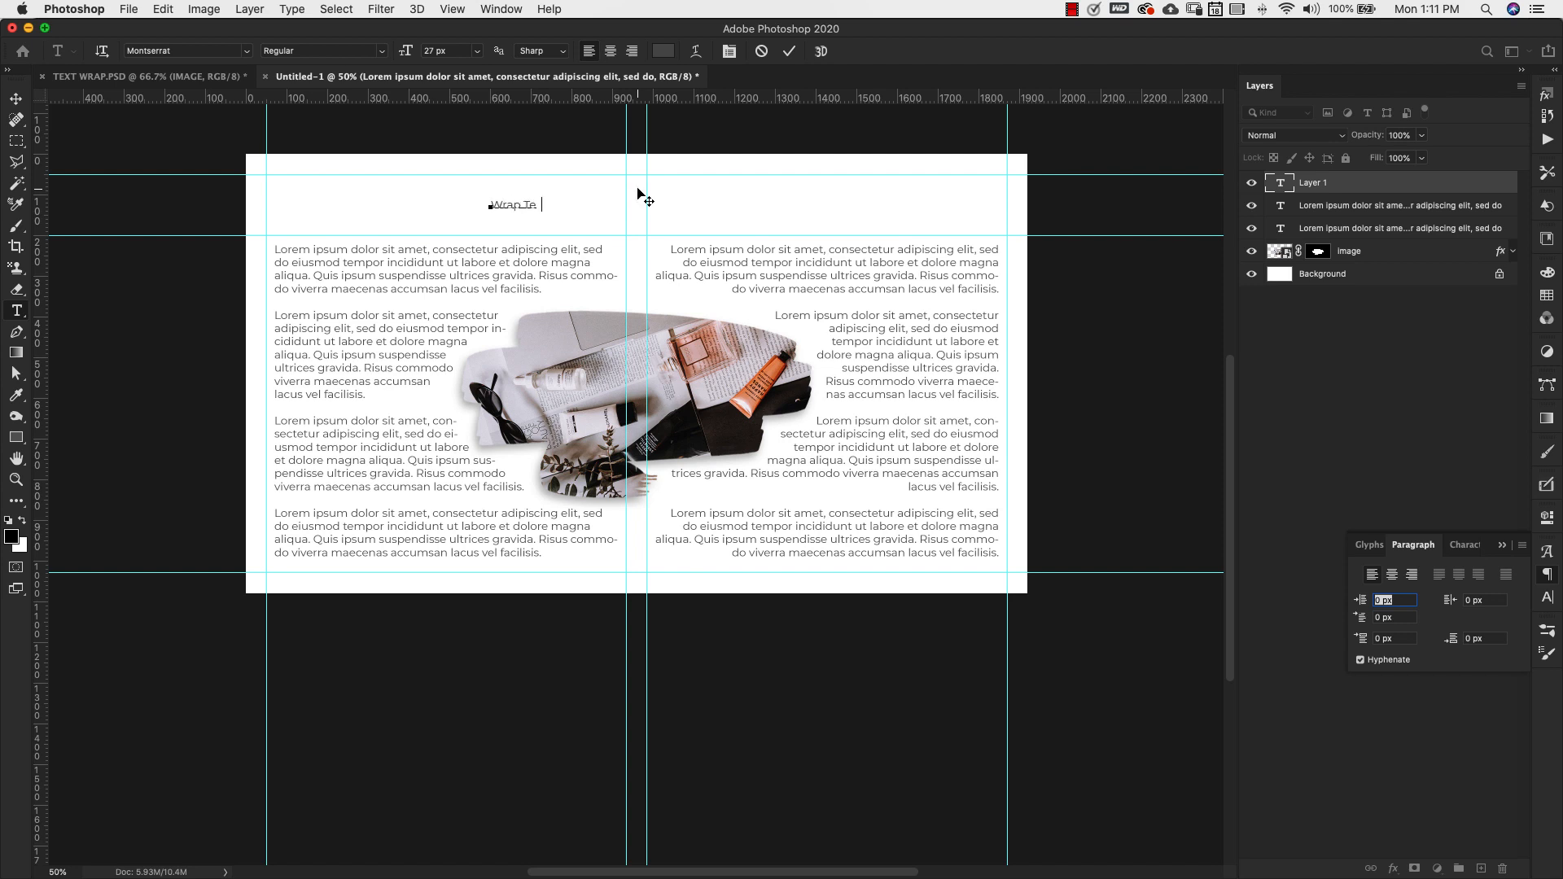
text(xt in Photoshop)
key(super+Return)
key(v)
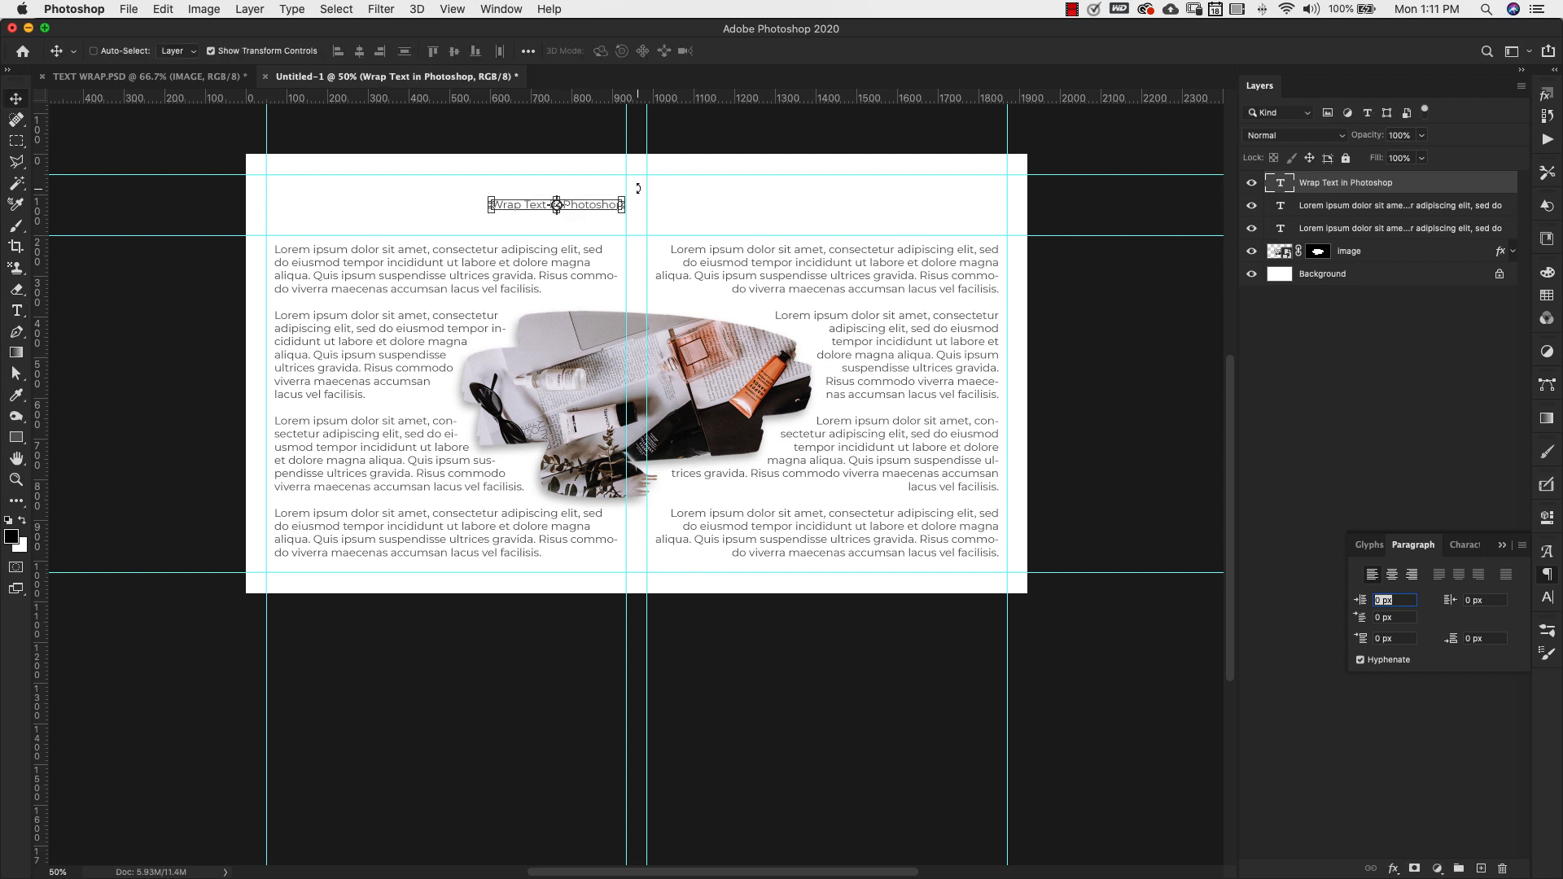
drag(621, 210, 836, 166)
key(Return)
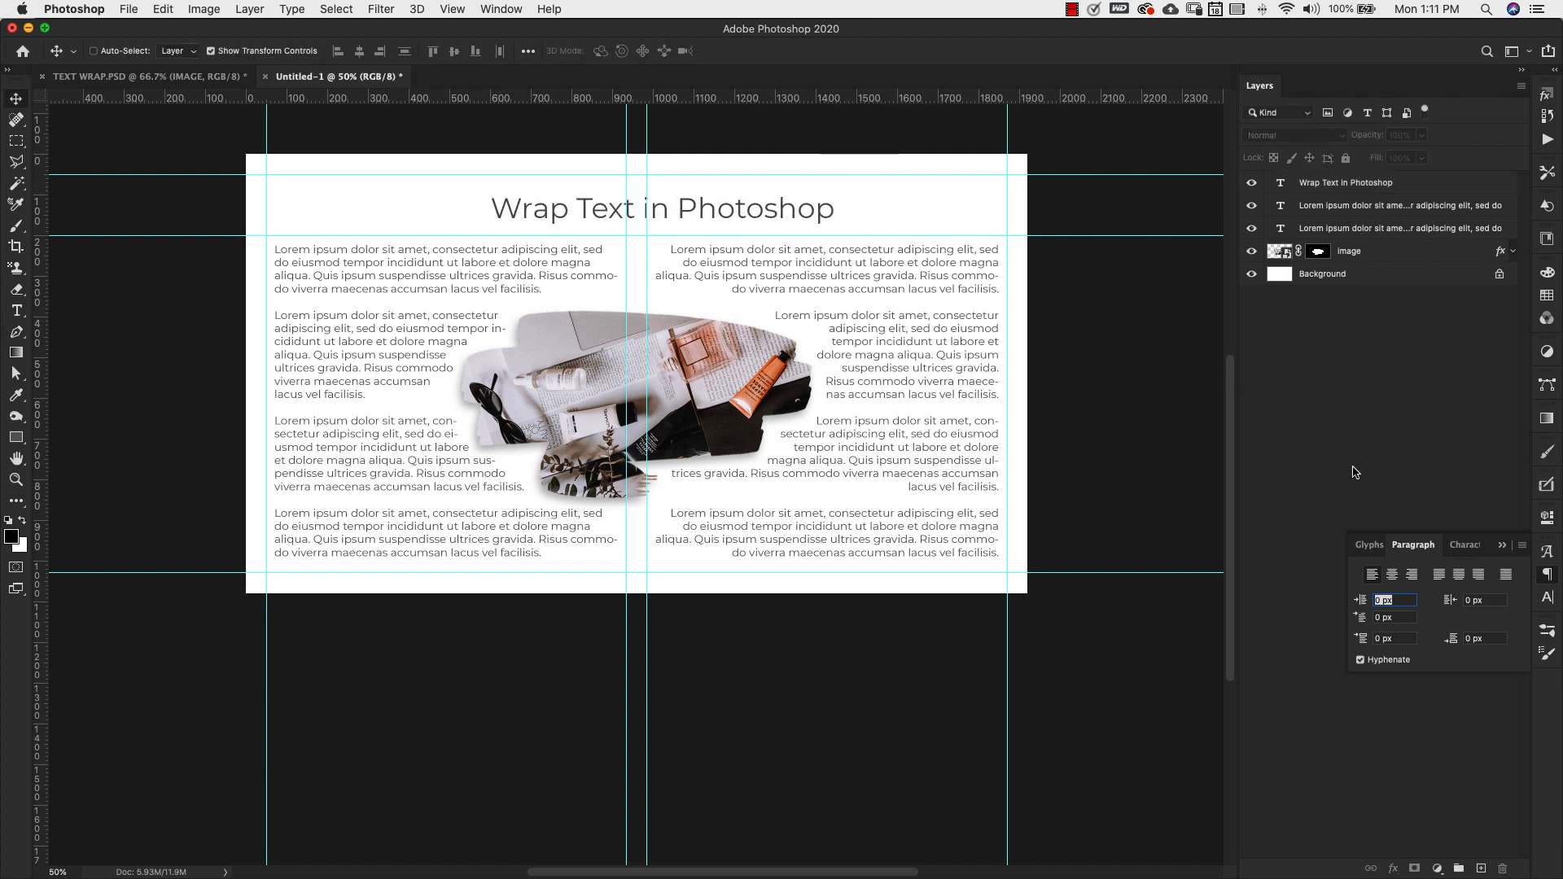
Set the title's font to Houstiny at 136 px and reposition it above the columns
click(1465, 545)
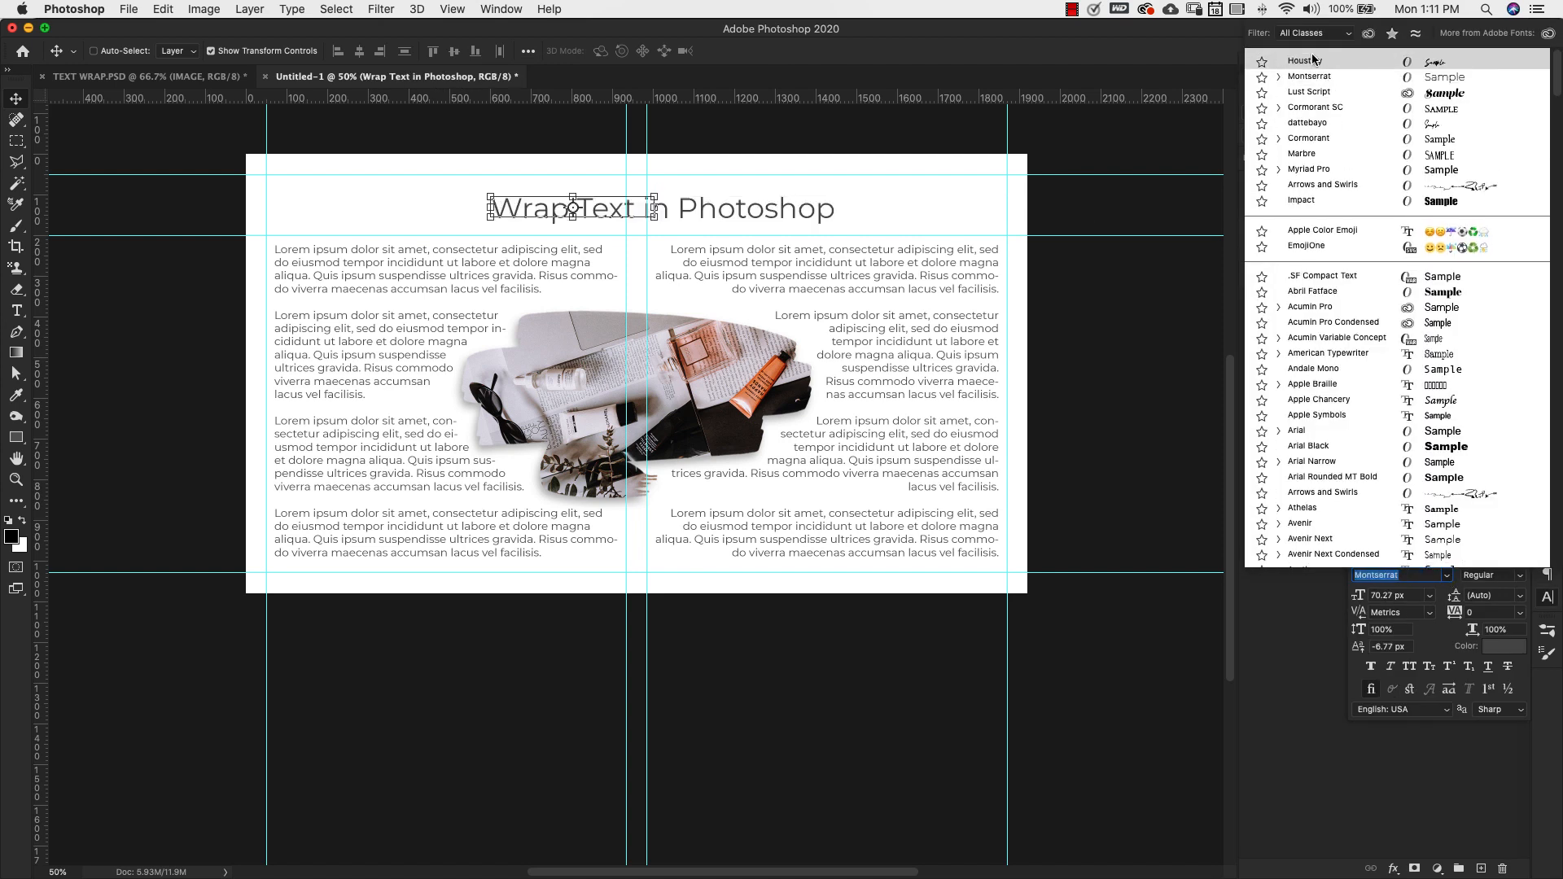
click(1308, 59)
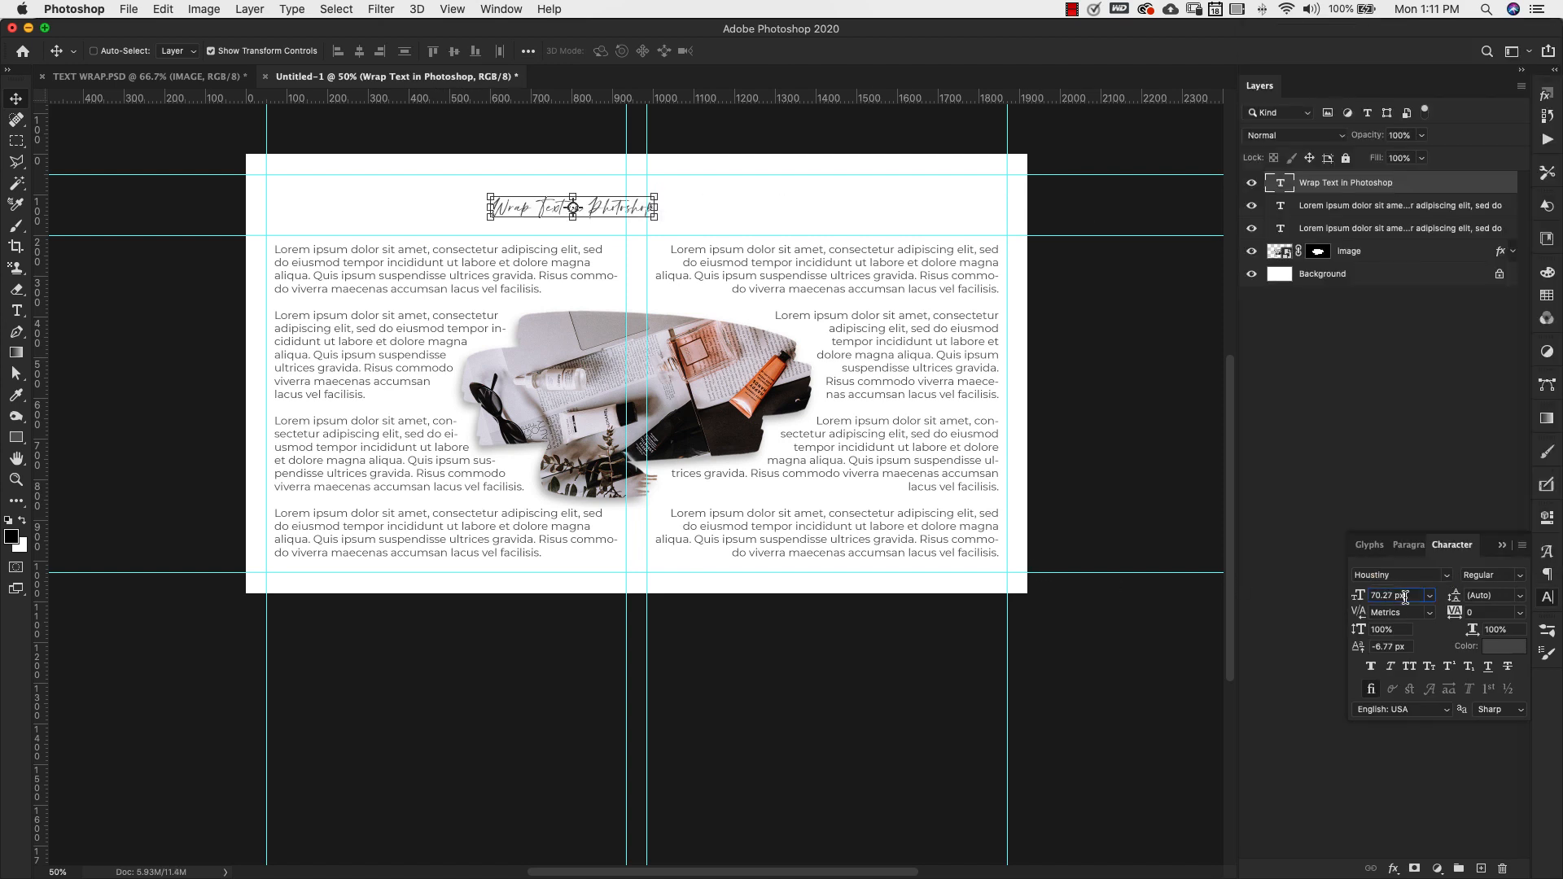
click(1413, 596)
drag(1414, 596, 1303, 590)
text(136)
key(Return)
drag(762, 205, 742, 208)
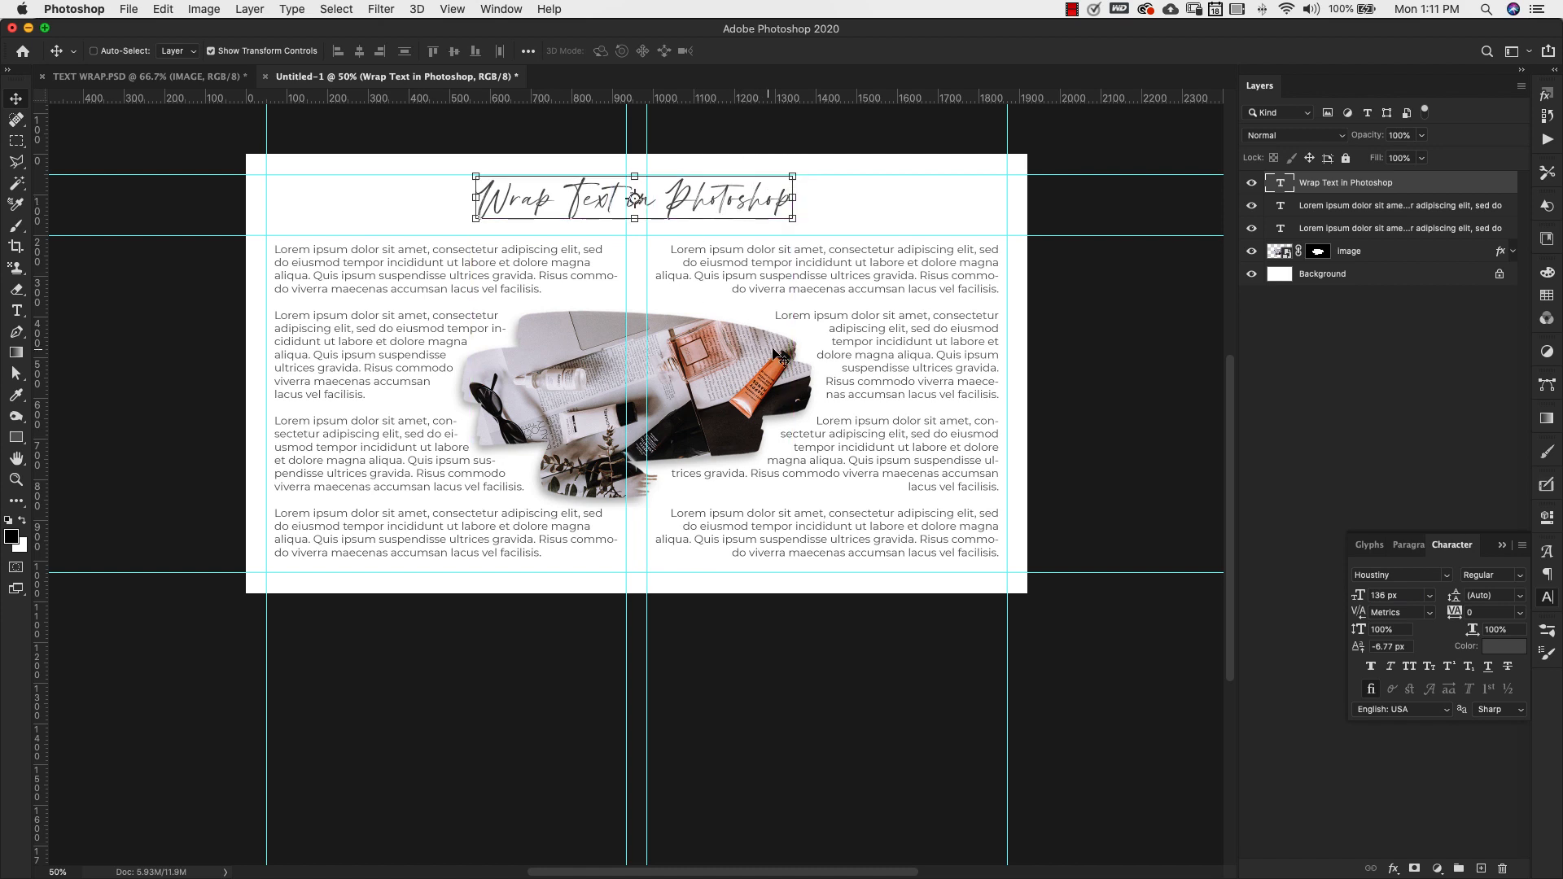
Recolour the title to orange #db8759, sampled from the tube in the photo
click(1503, 651)
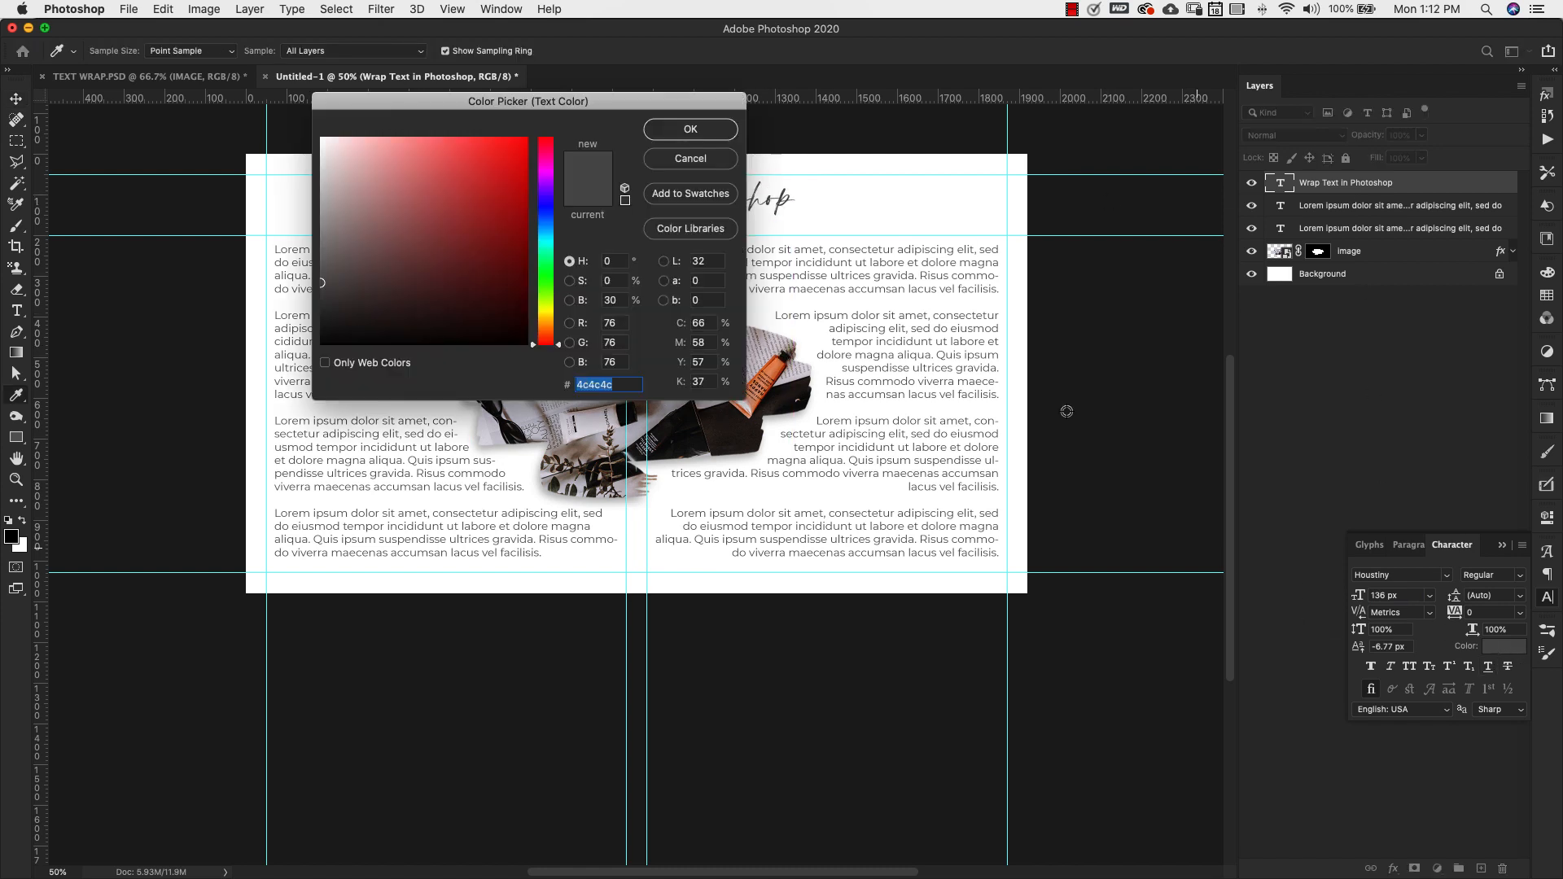
click(772, 372)
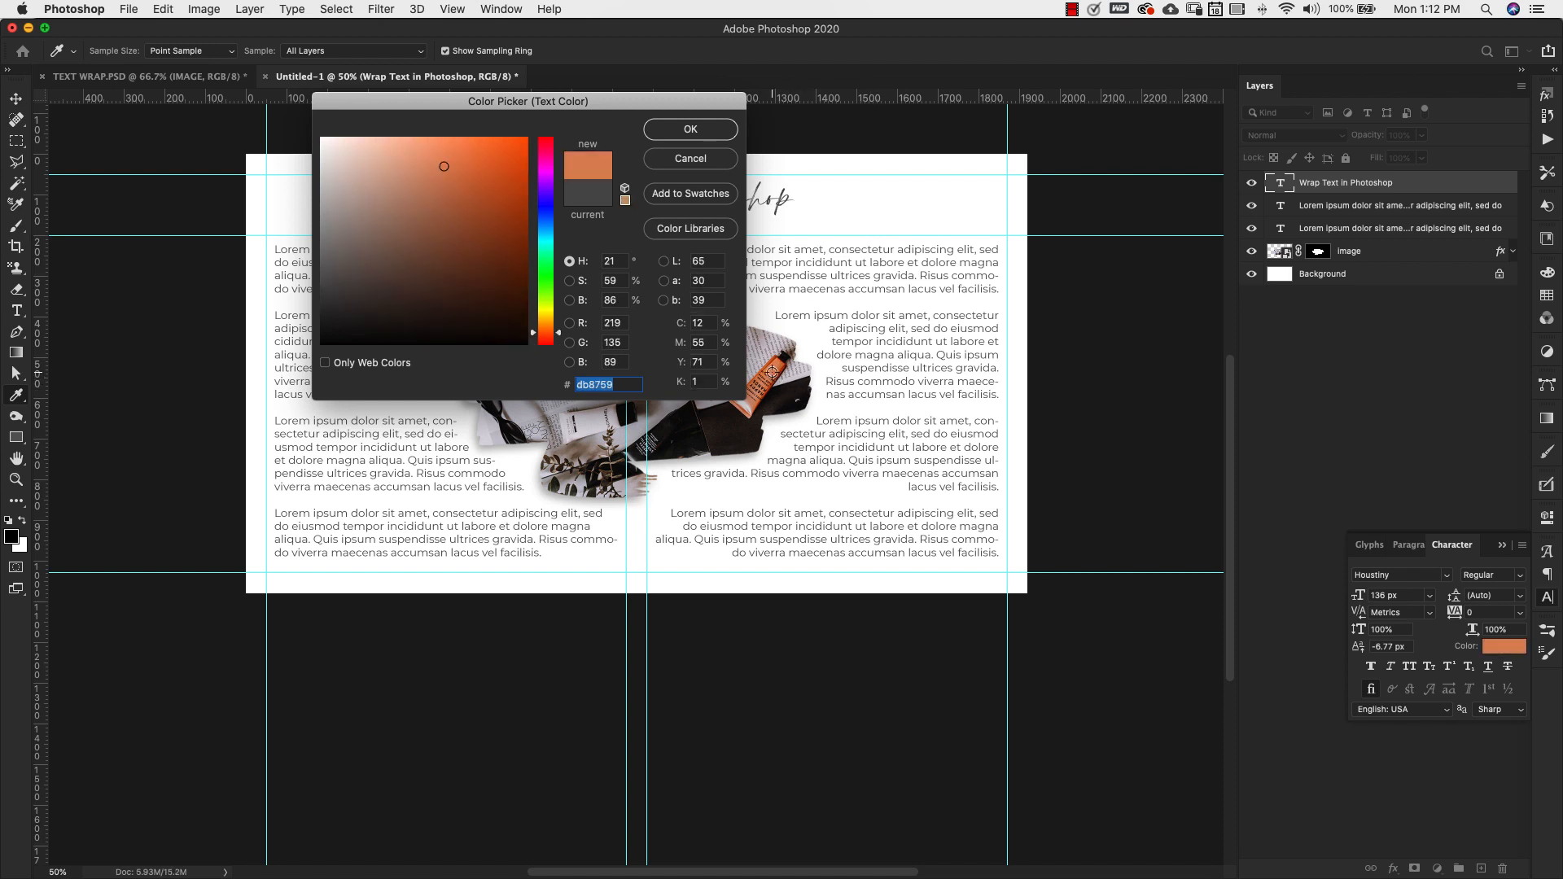
click(666, 126)
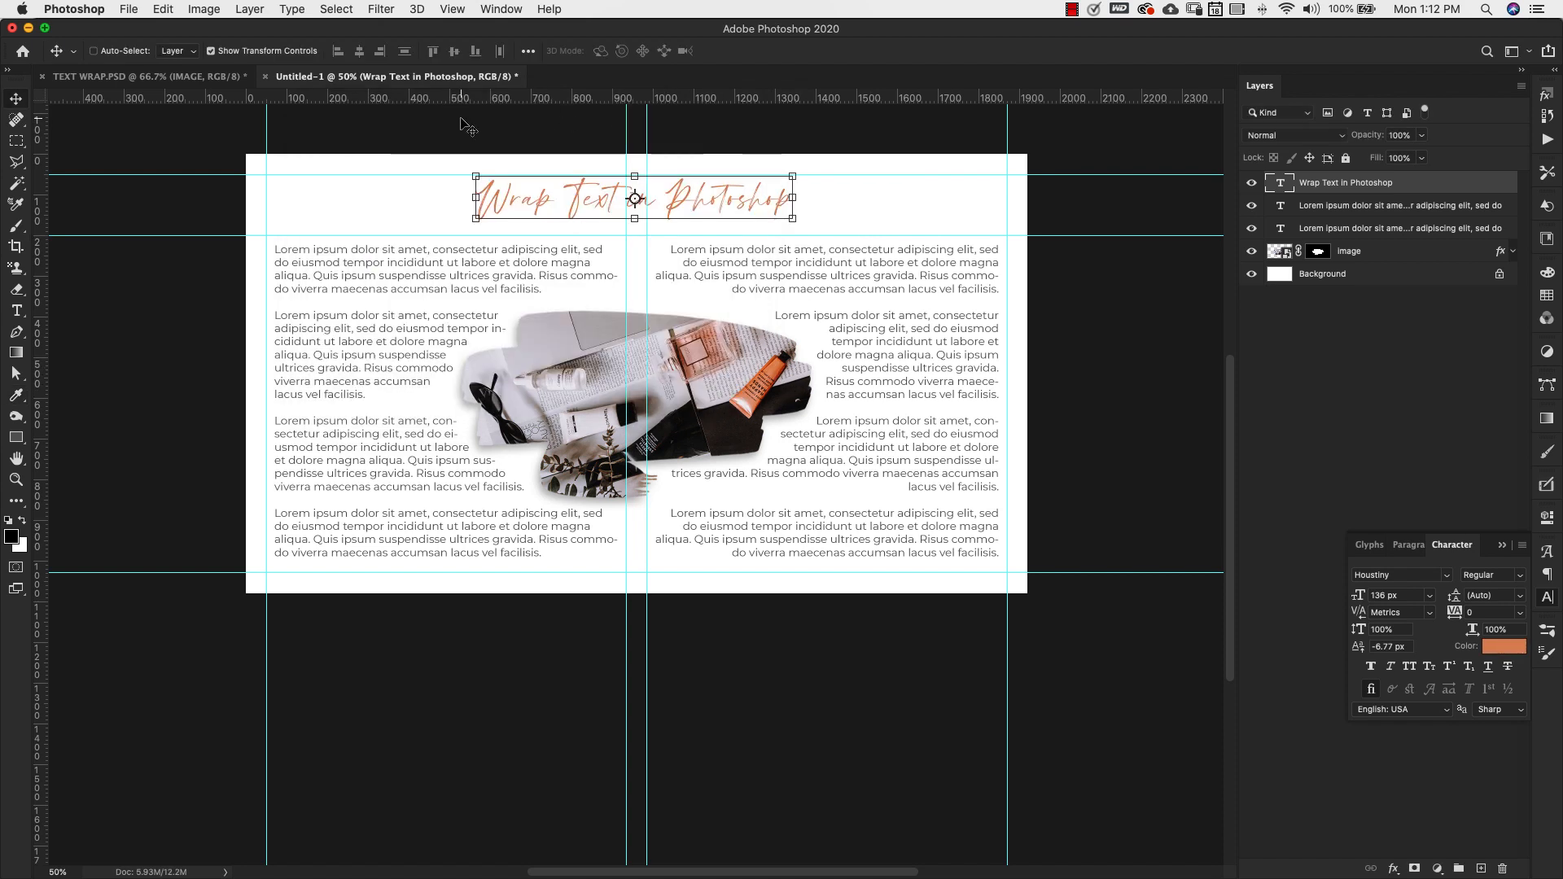
Set the title's size to 205 px and centre it above the two columns, between the upper guides
click(1405, 595)
text(205)
key(Return)
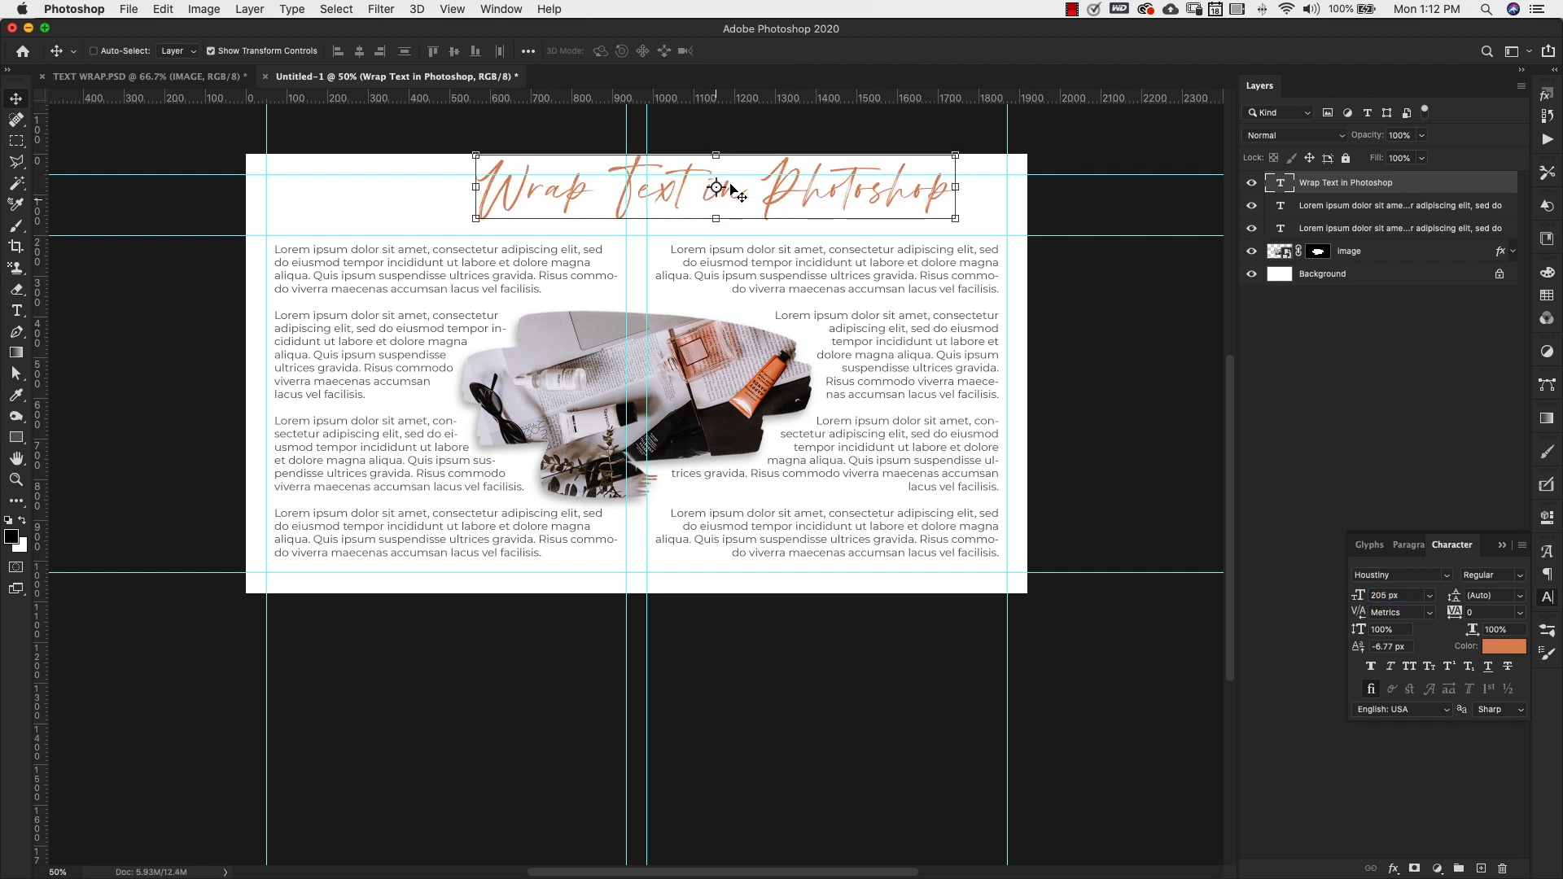
drag(814, 203, 786, 223)
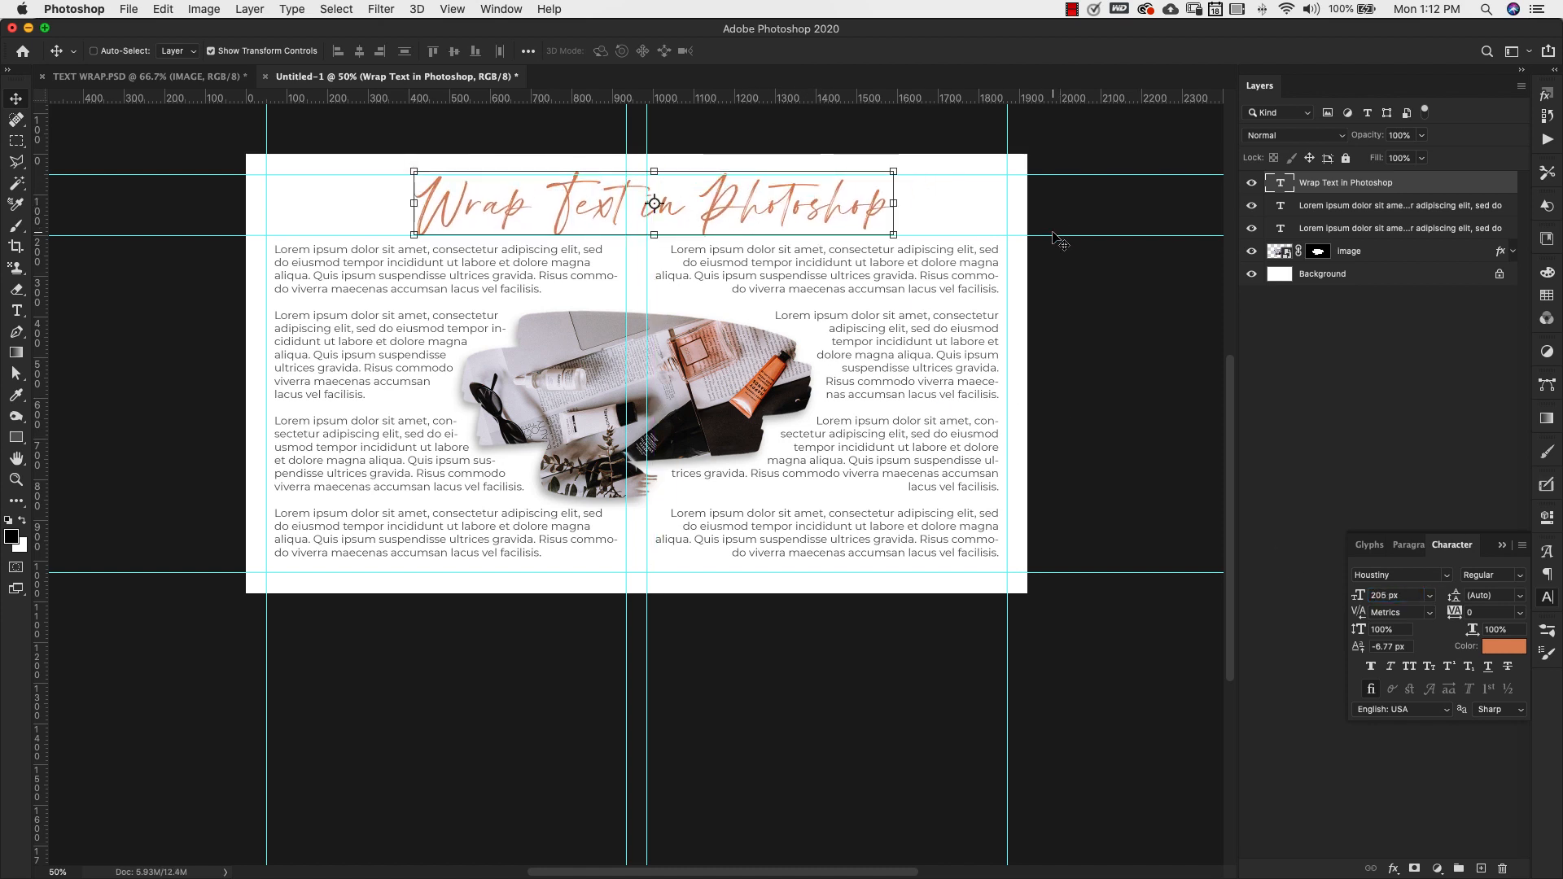
key(m)
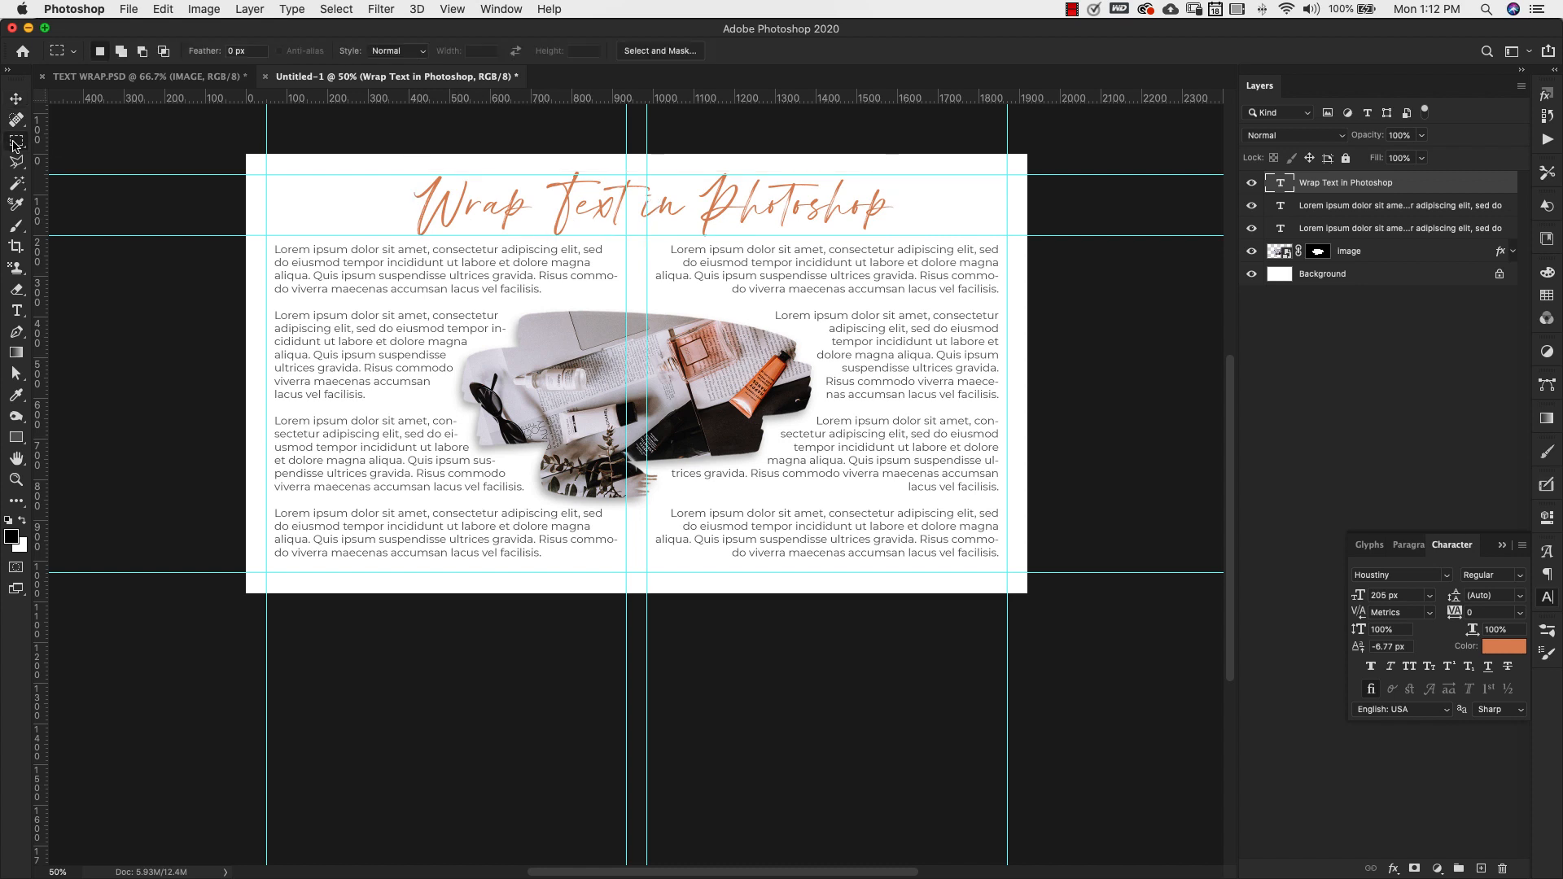
Centre the title horizontally between the outer guides of the header area, clear the selection and hide the guides
drag(266, 173, 1009, 233)
key(v)
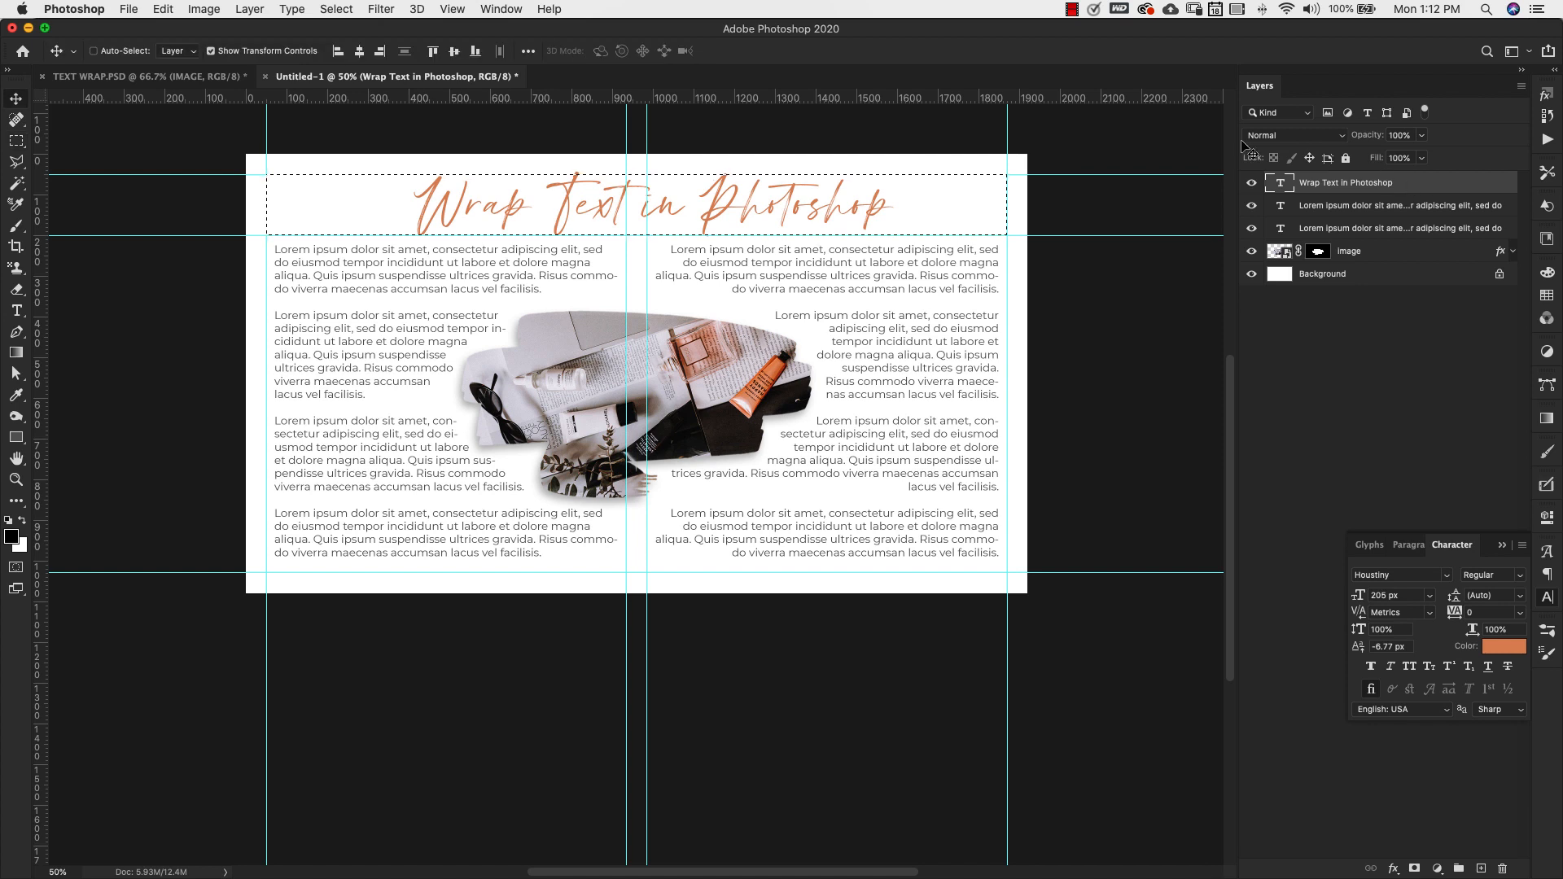
click(379, 51)
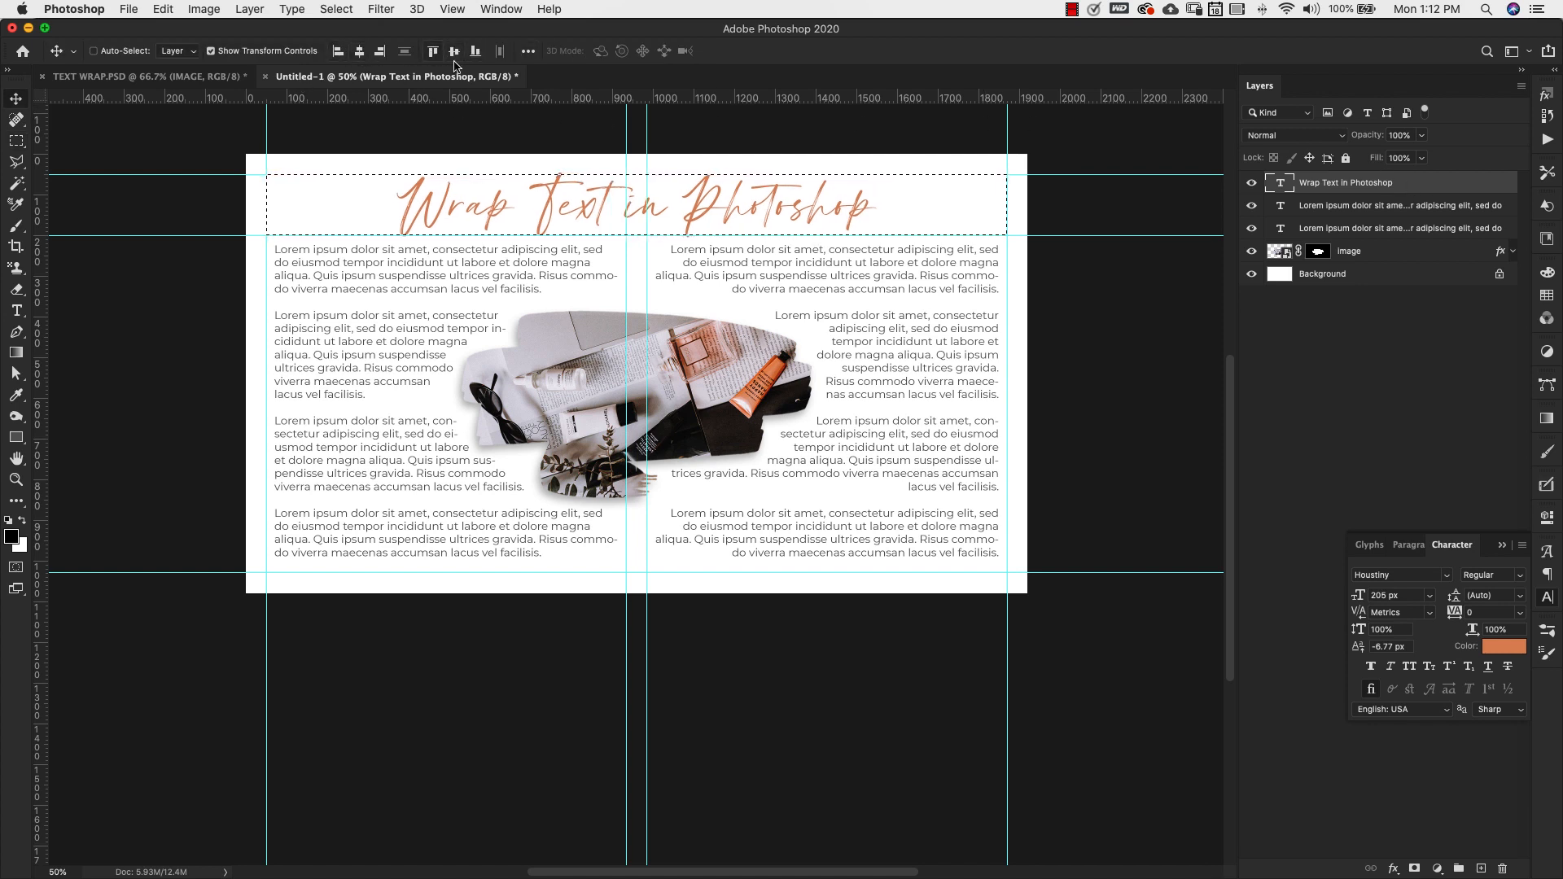
click(1366, 336)
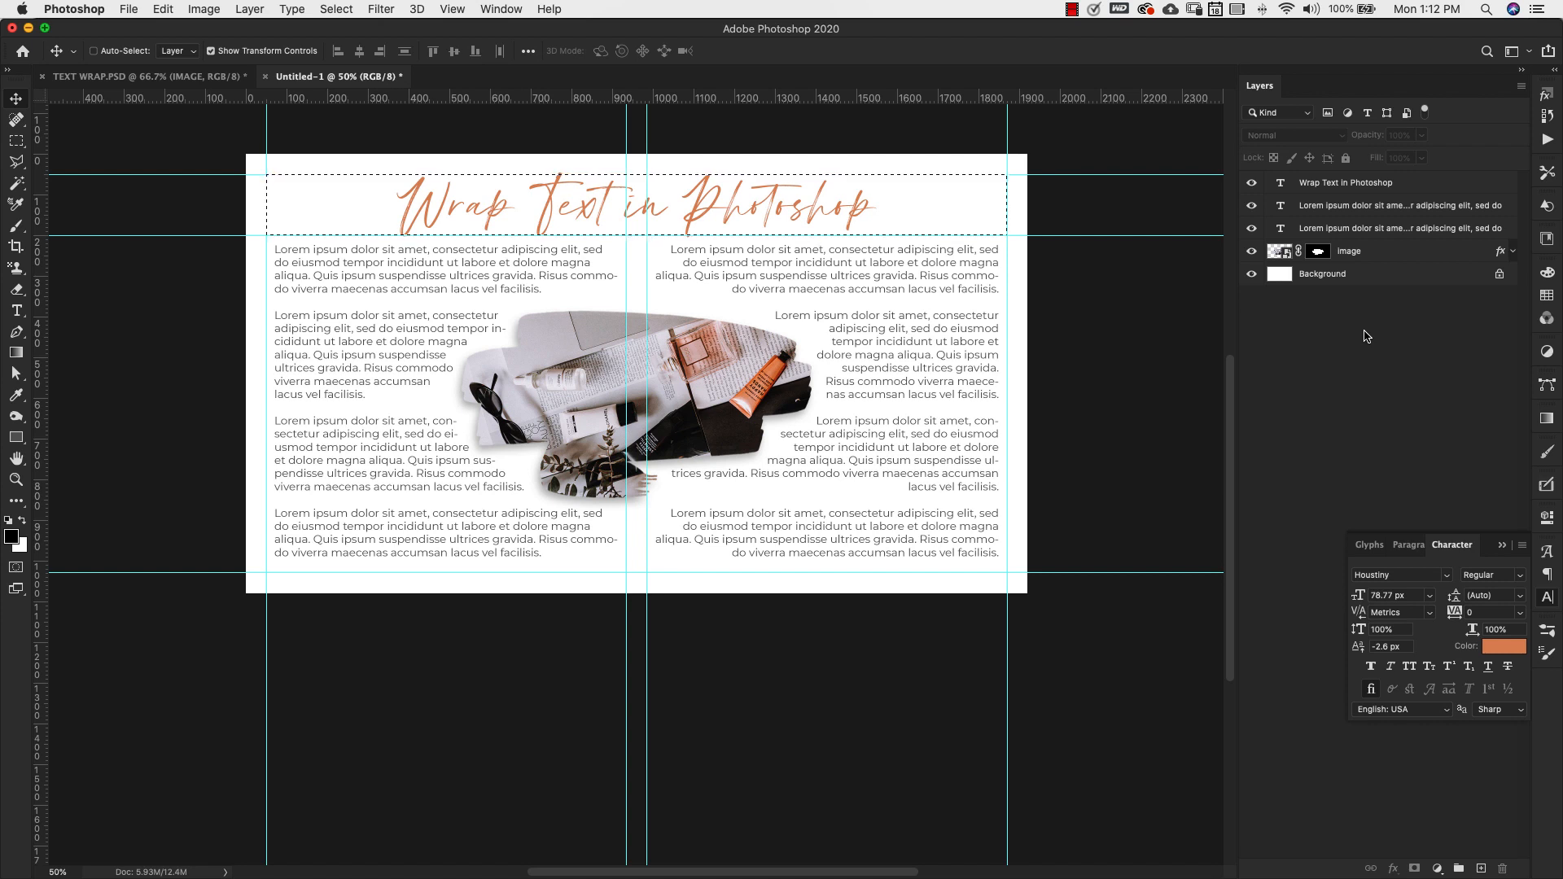
key(super+d)
key(super+semicolon)
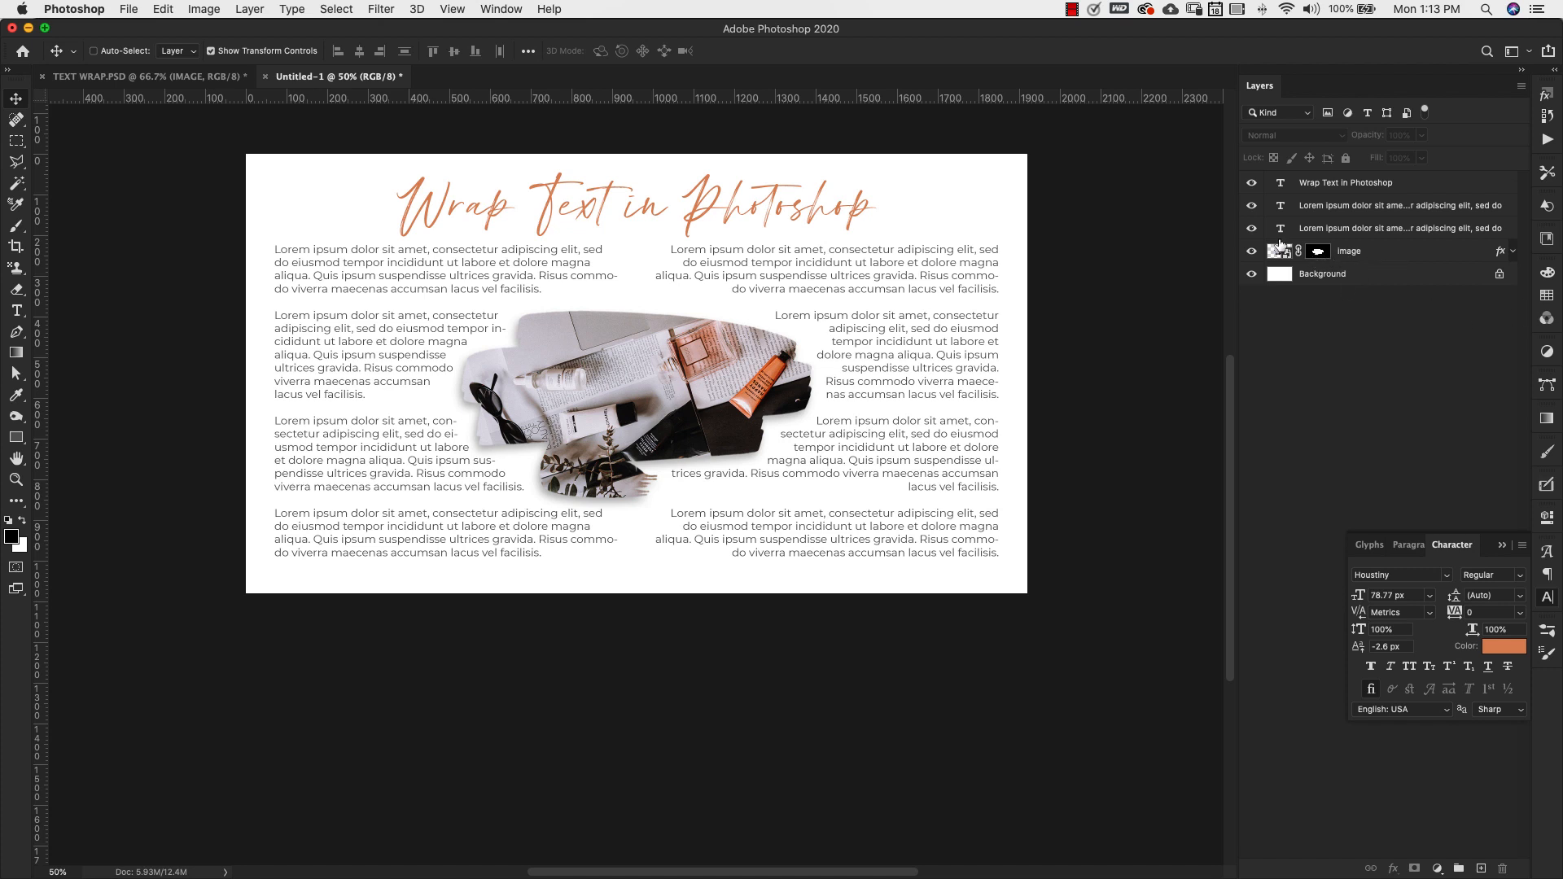
Hide the title and both text column layers, and rasterize the Image layer
drag(1251, 186, 1253, 232)
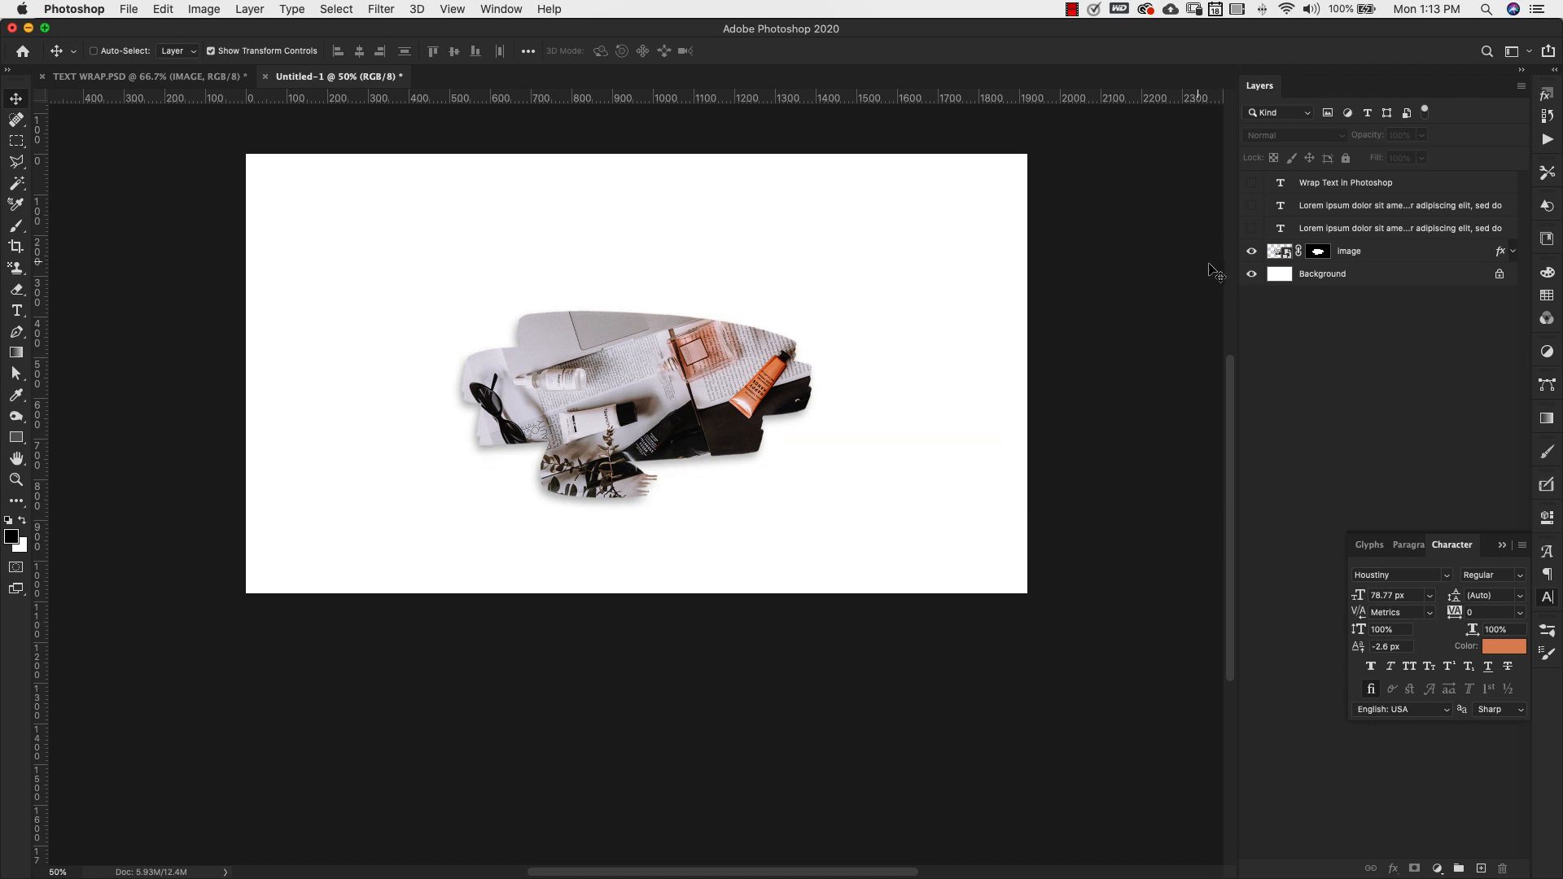
right_click(1297, 256)
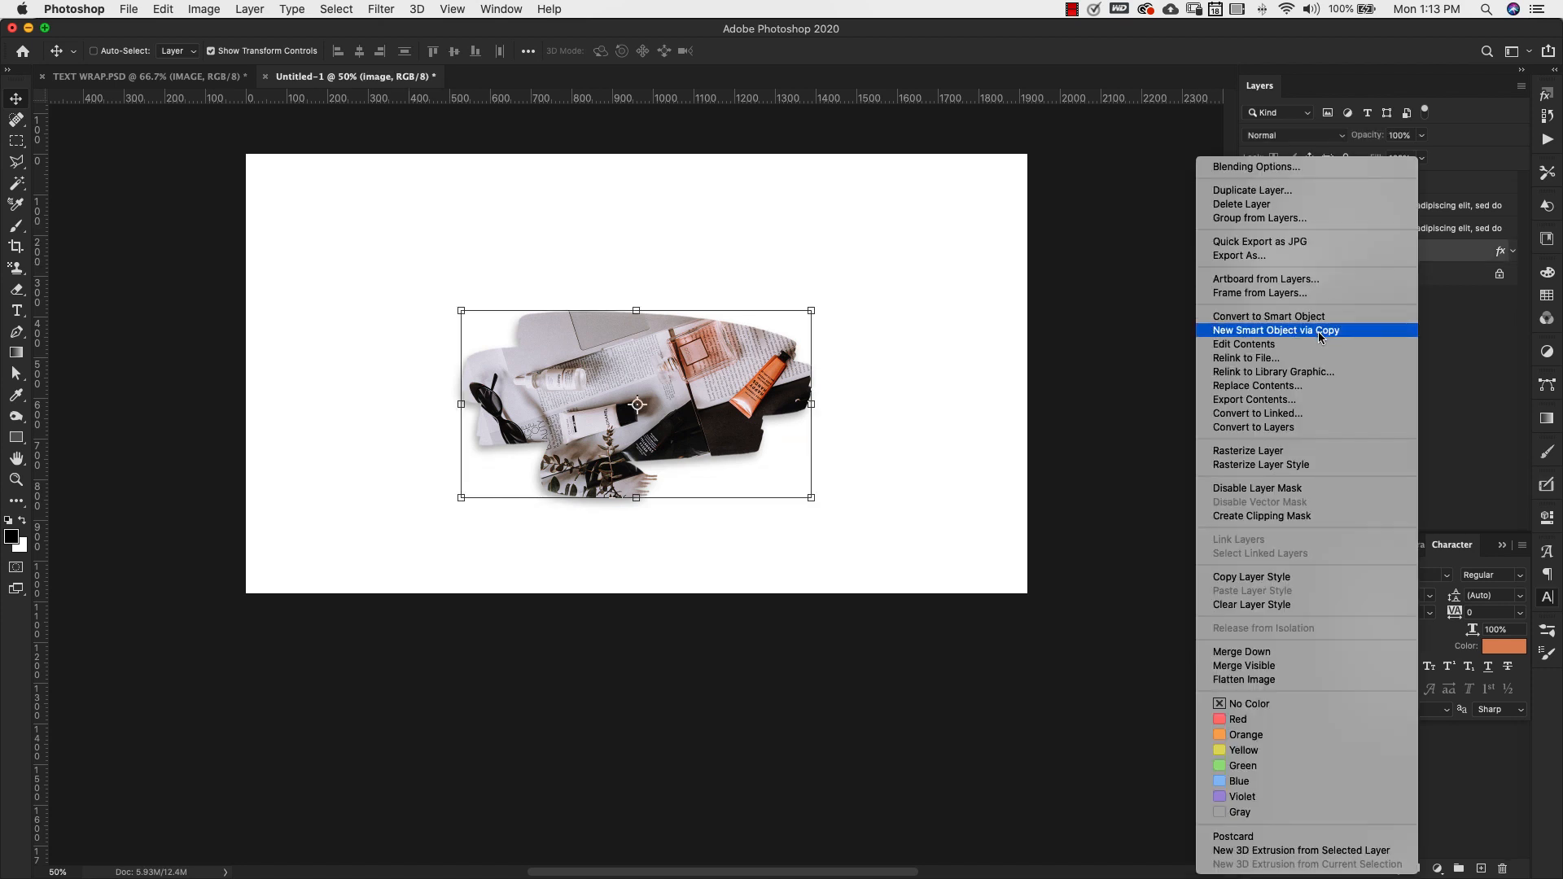
click(1309, 451)
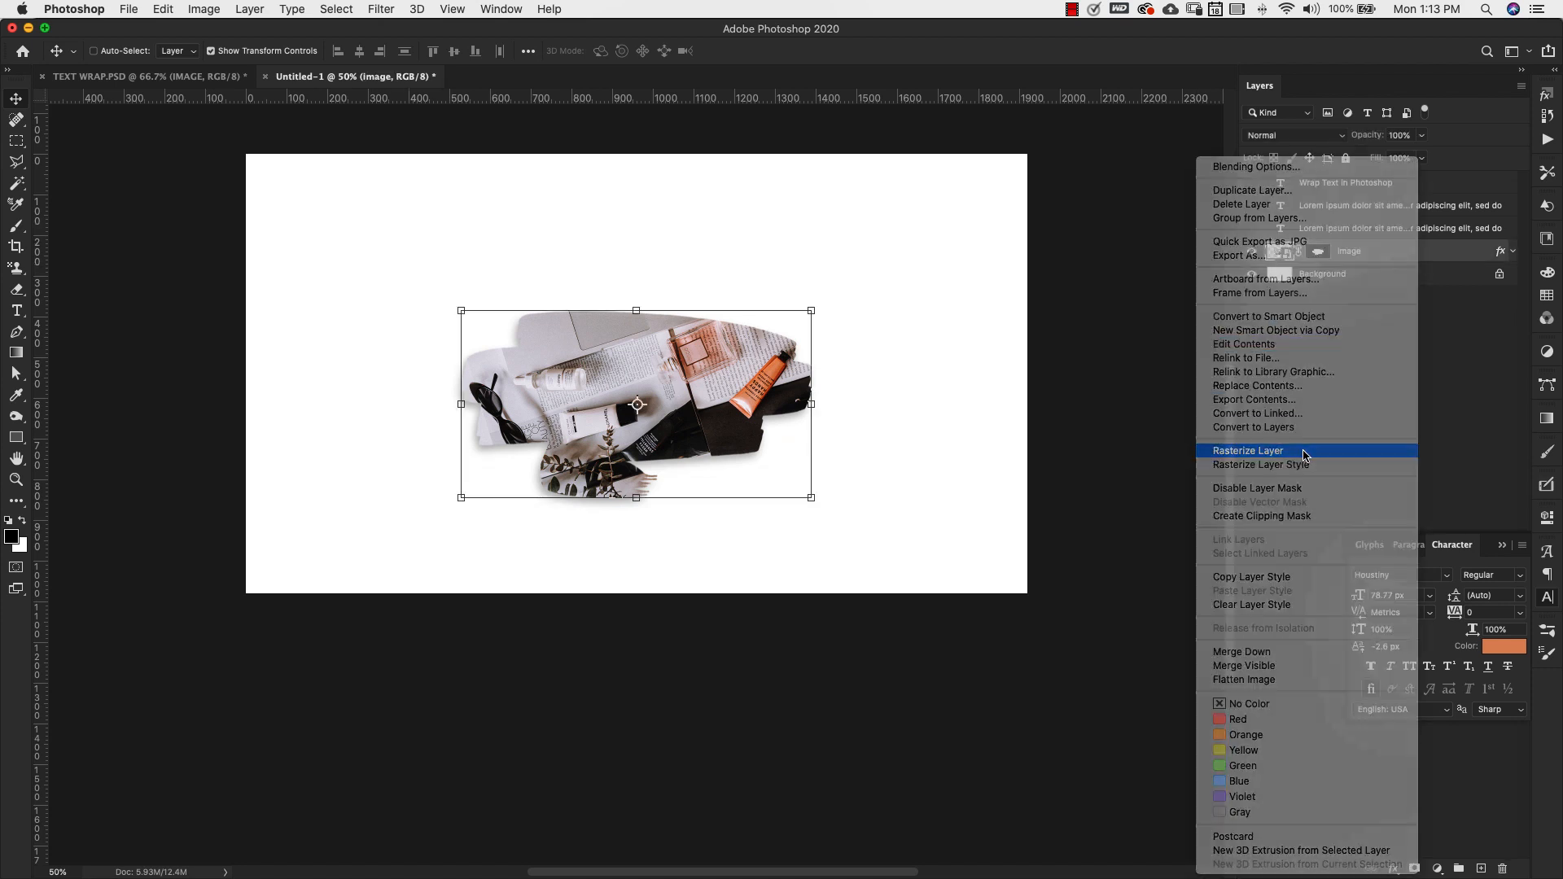
click(1381, 402)
Apply the layer mask of the Image layer permanently to its pixels
right_click(1318, 257)
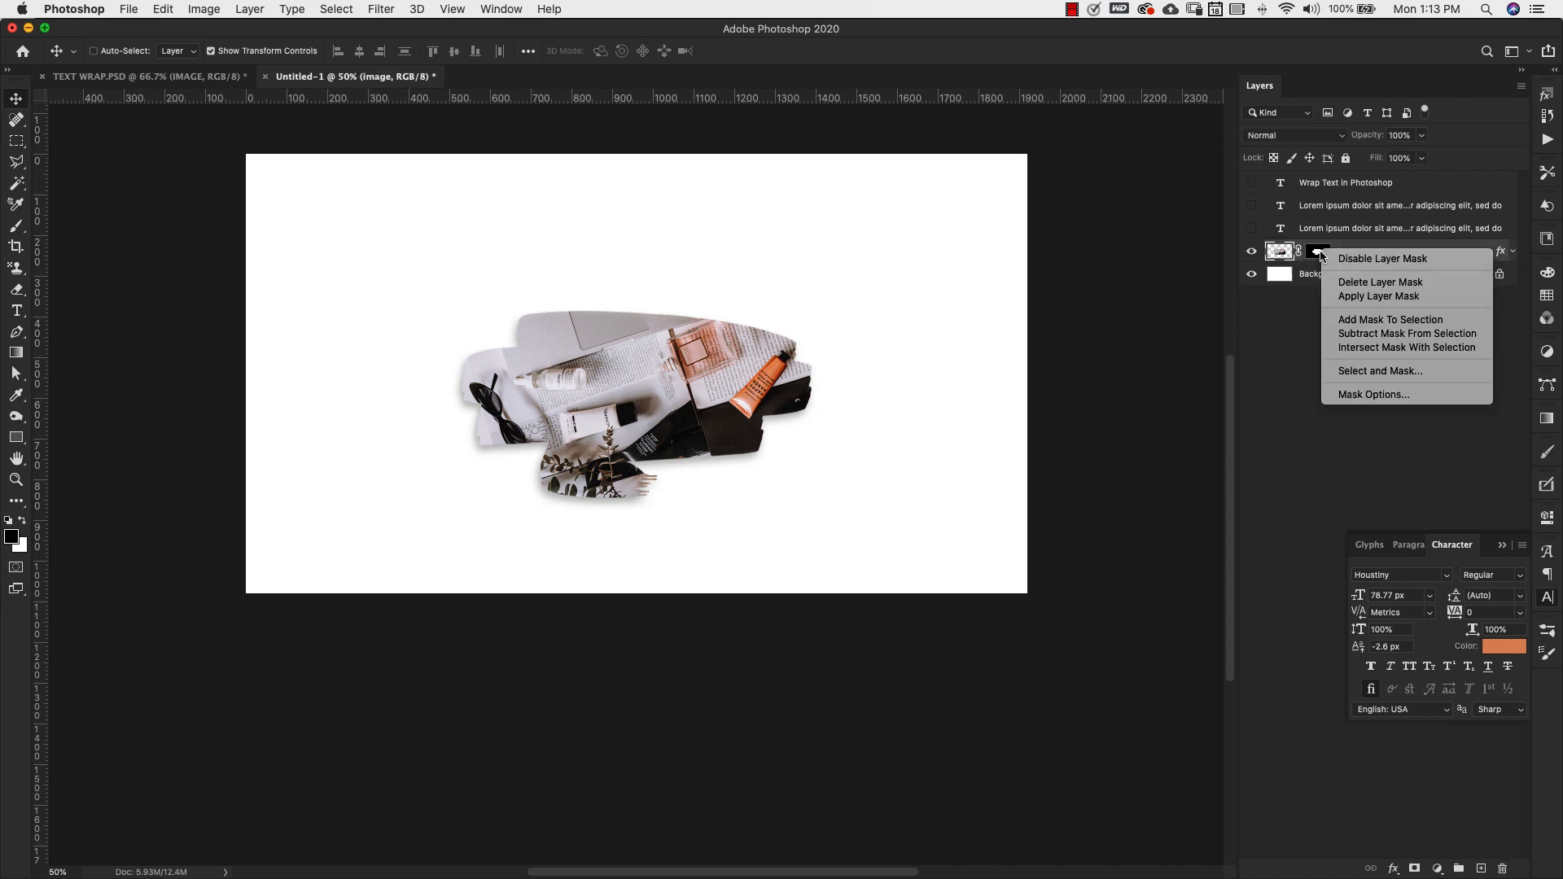
click(1352, 298)
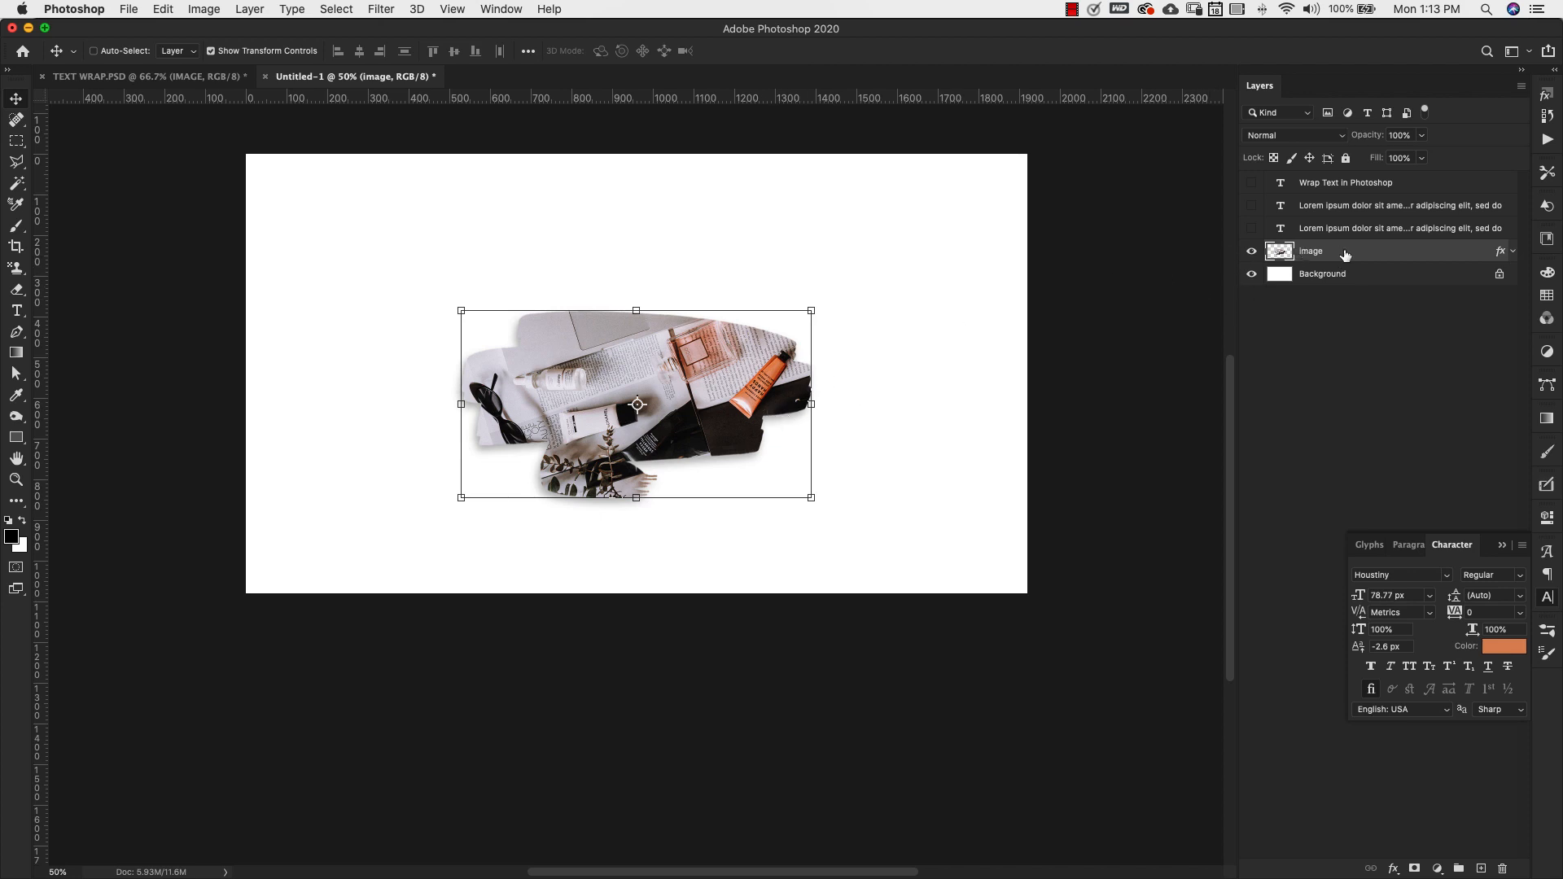
click(1374, 383)
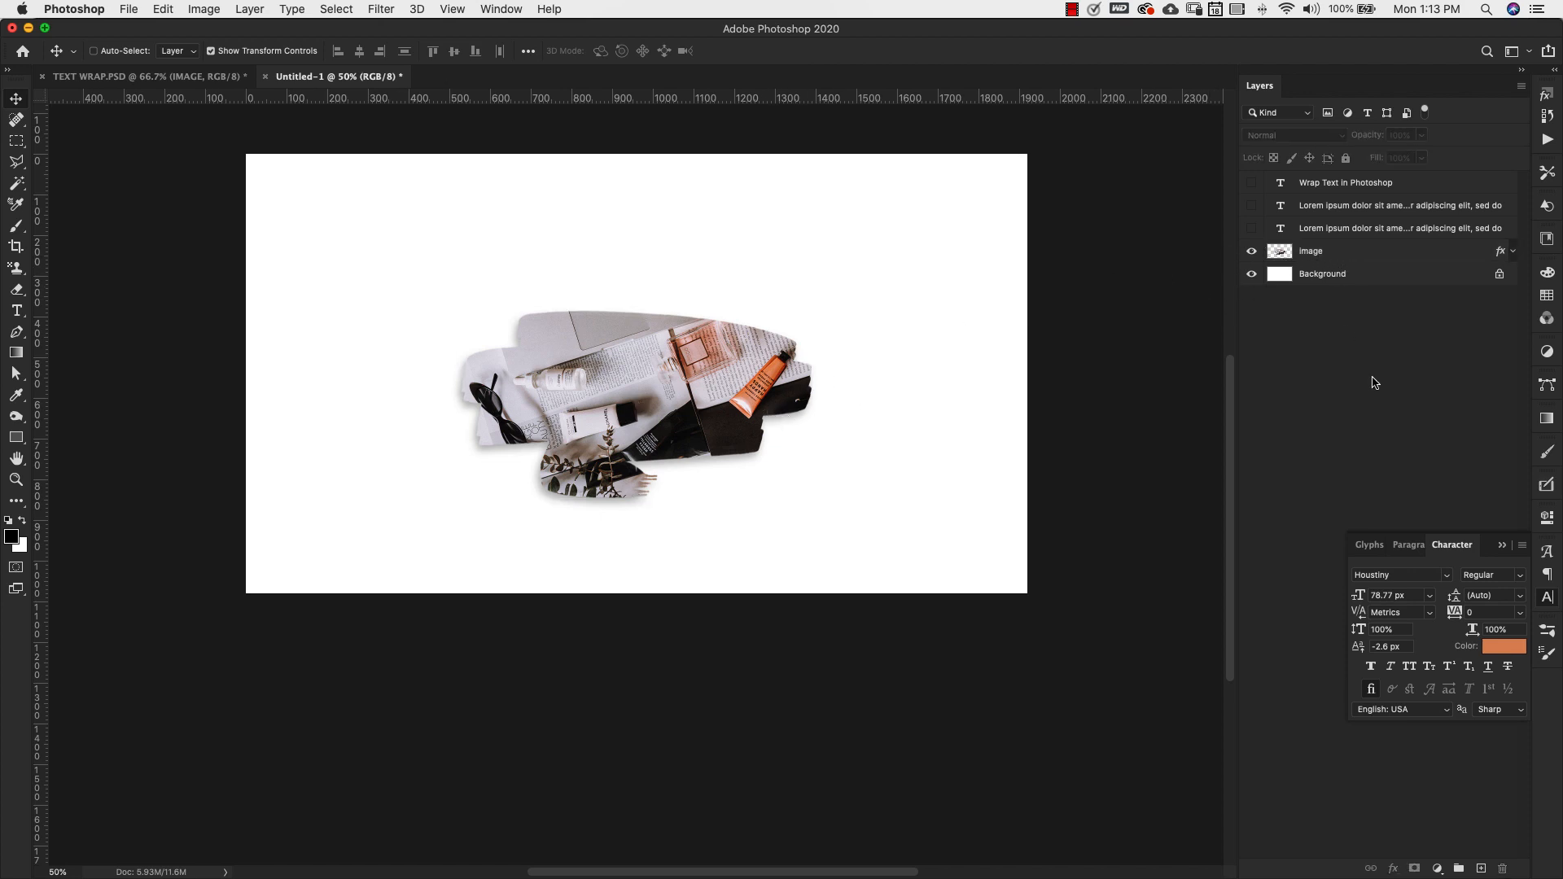
Look over the document's channels, select the Image layer and show the guides again
click(1546, 319)
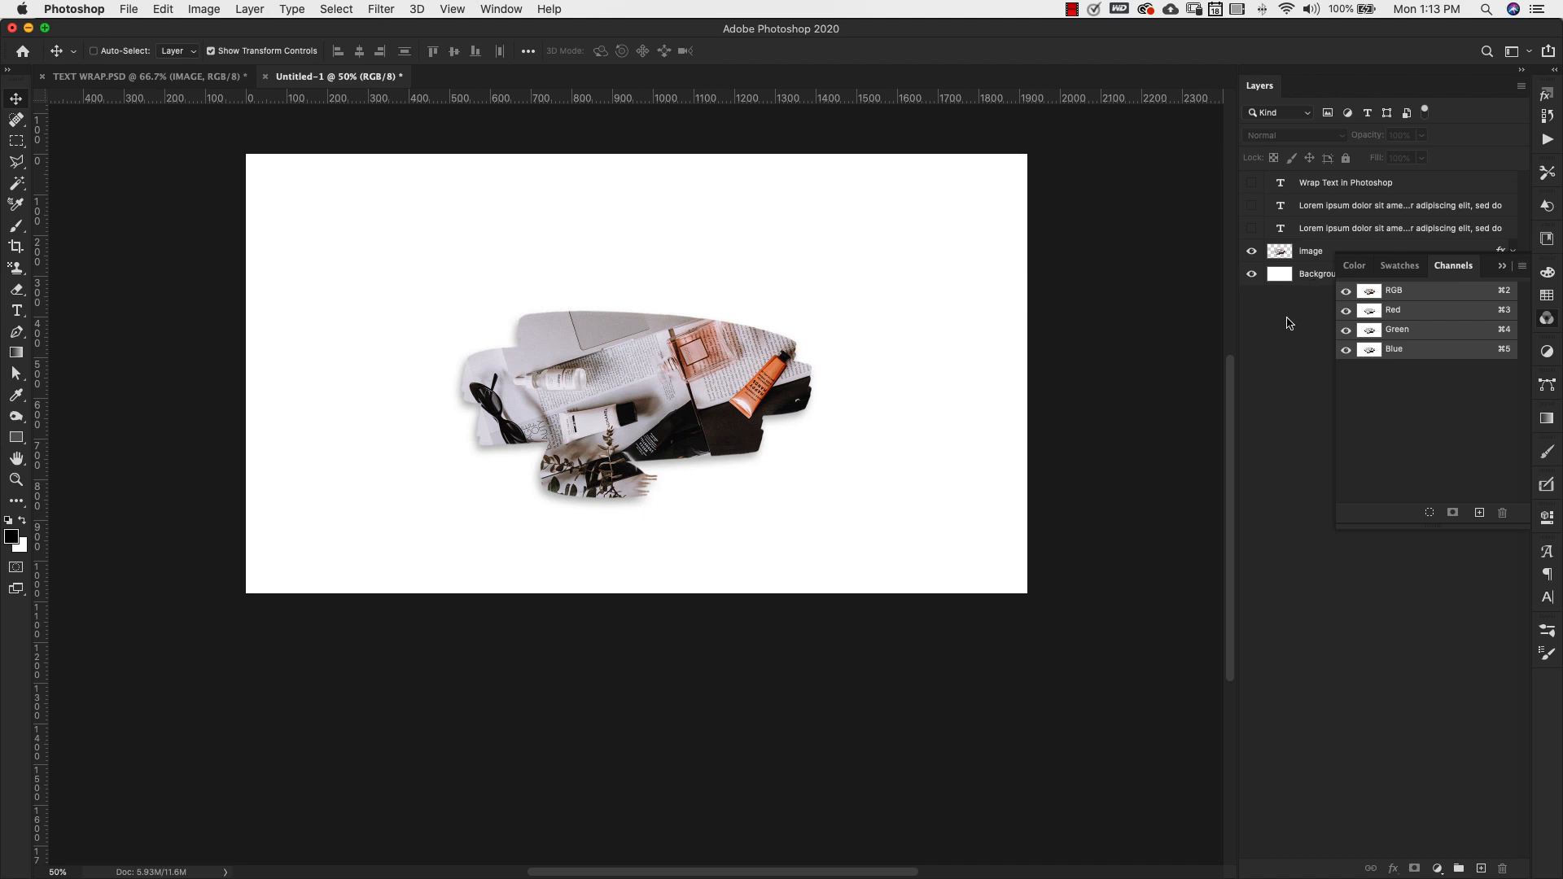
click(1312, 234)
click(1504, 265)
click(1341, 252)
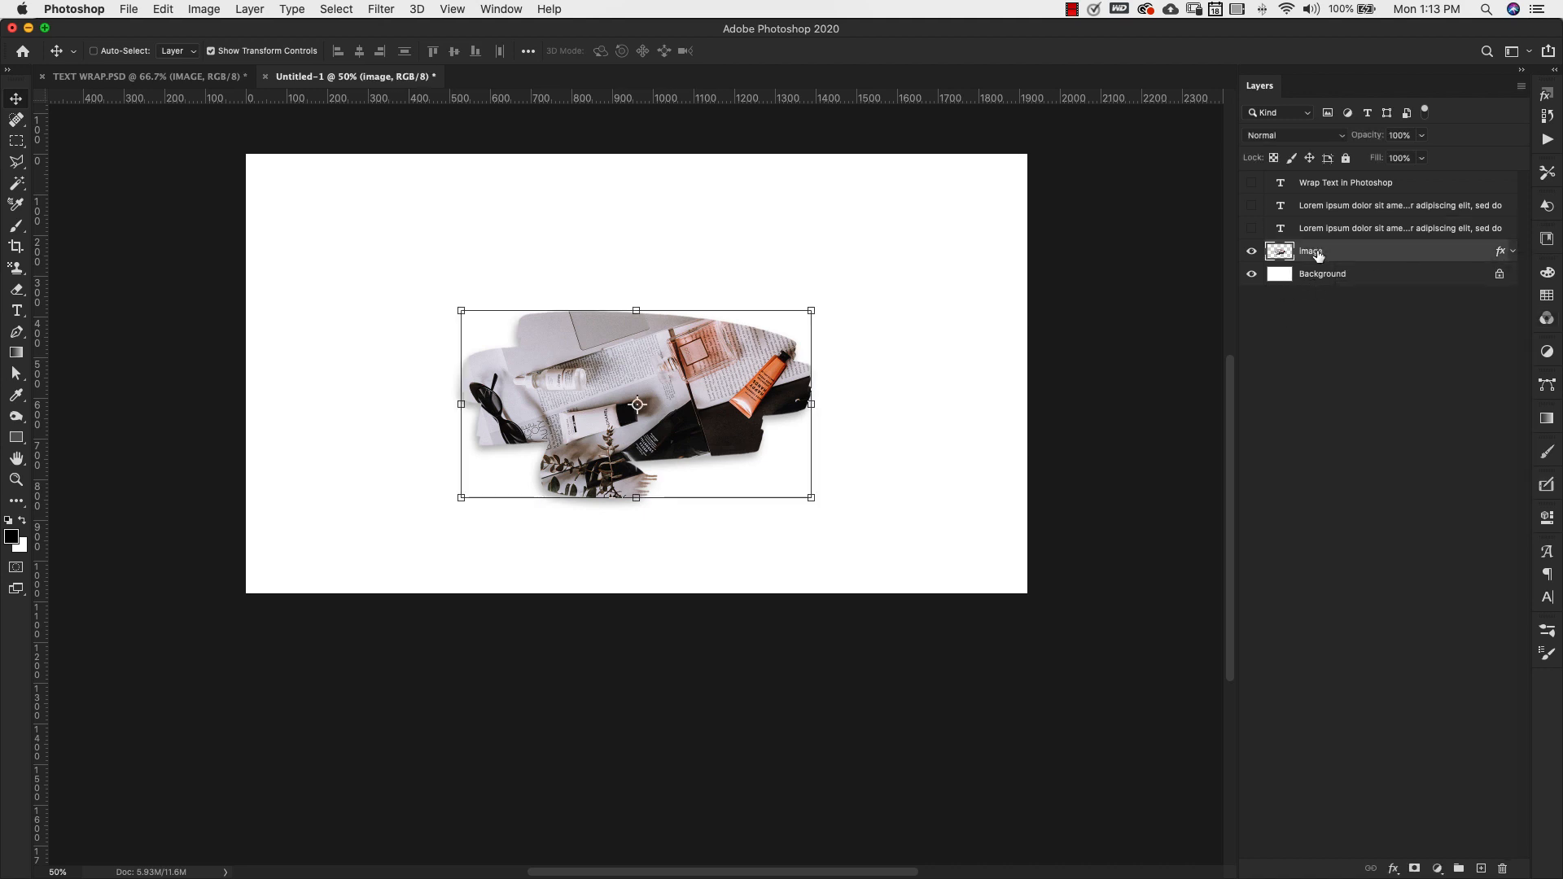
click(1545, 322)
key(super+semicolon)
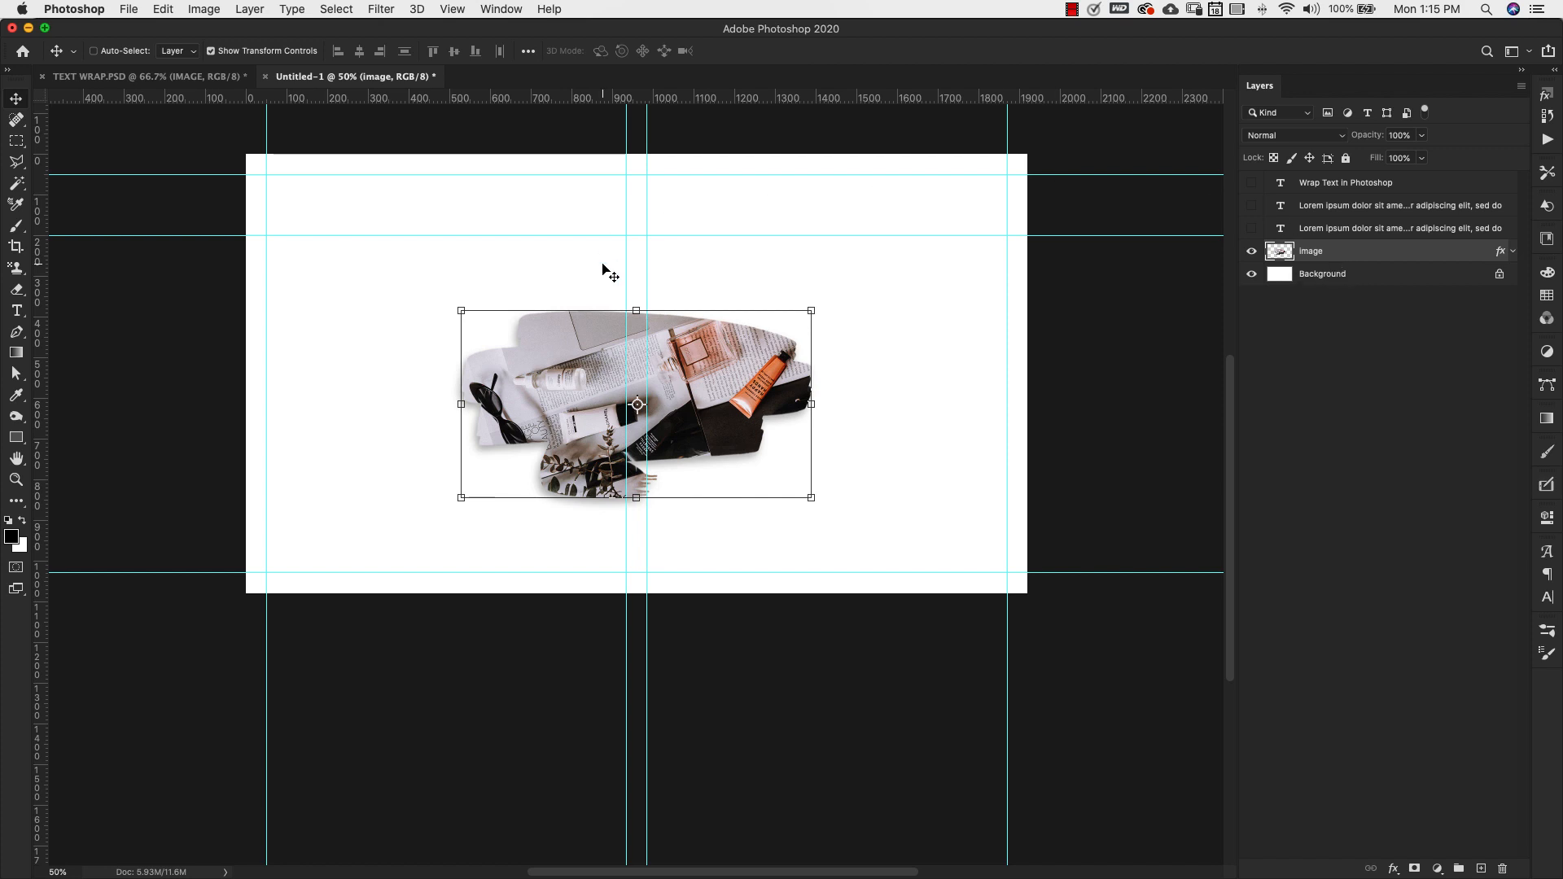
Select the empty area around the photo with the Magic Wand and invert the selection to the brush-shaped image
click(20, 189)
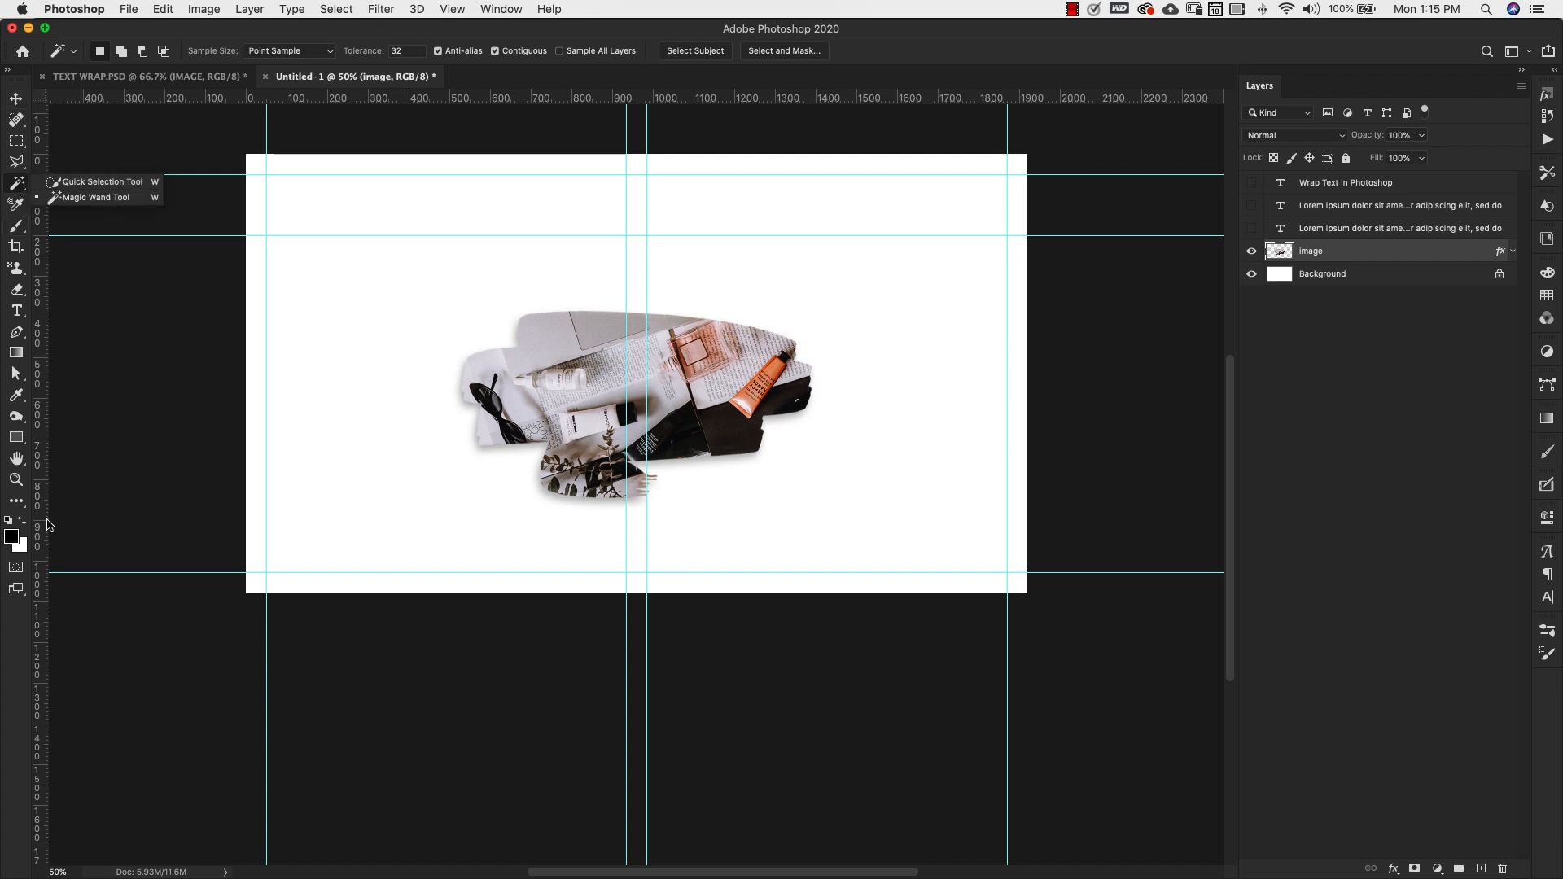
click(16, 505)
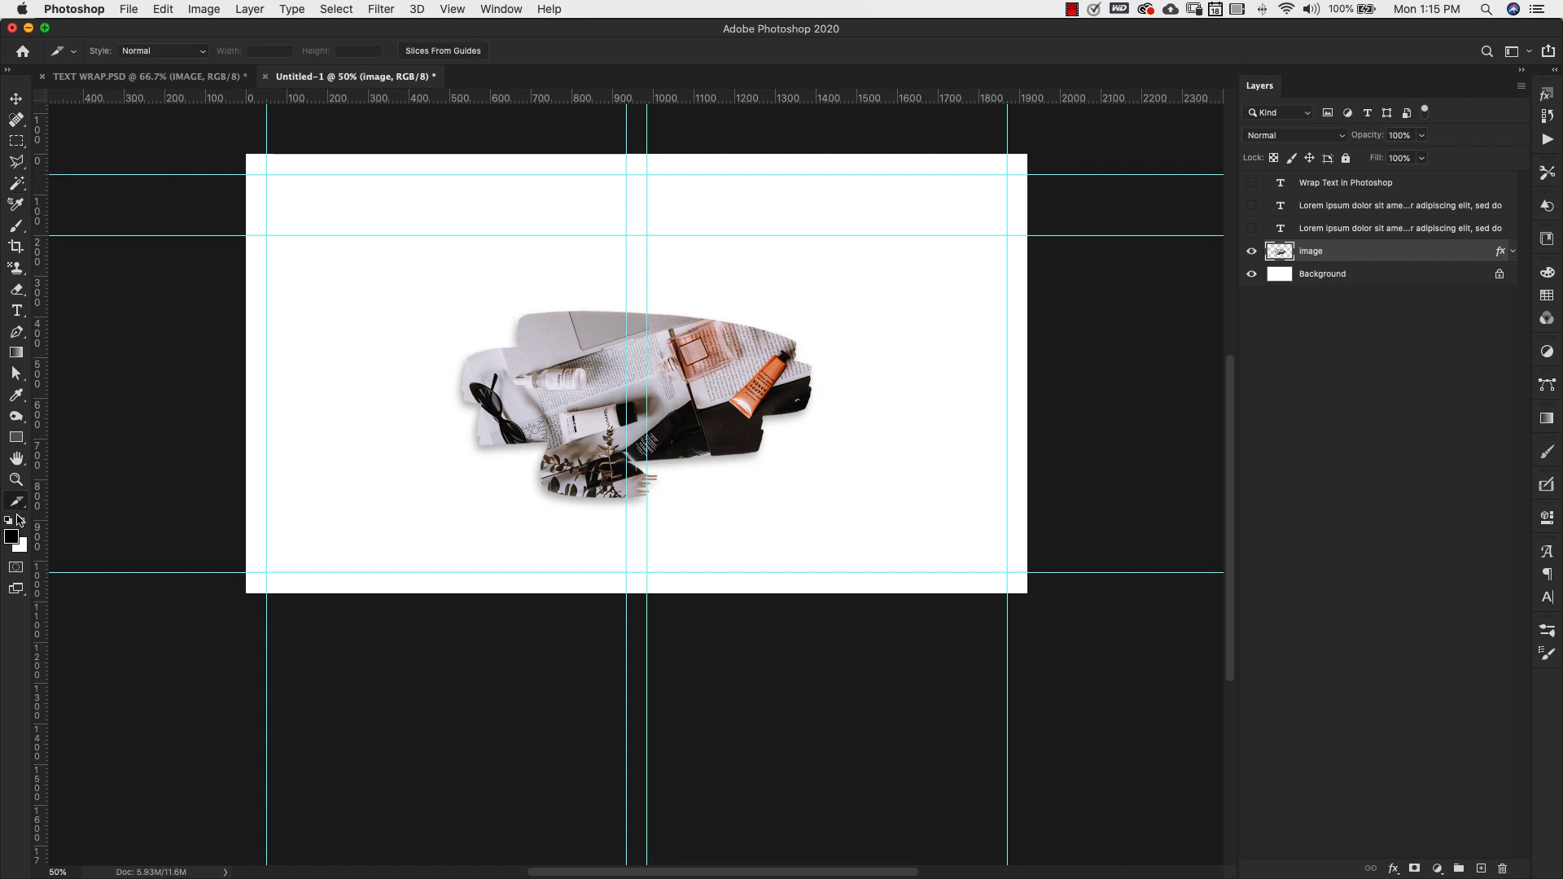
click(18, 505)
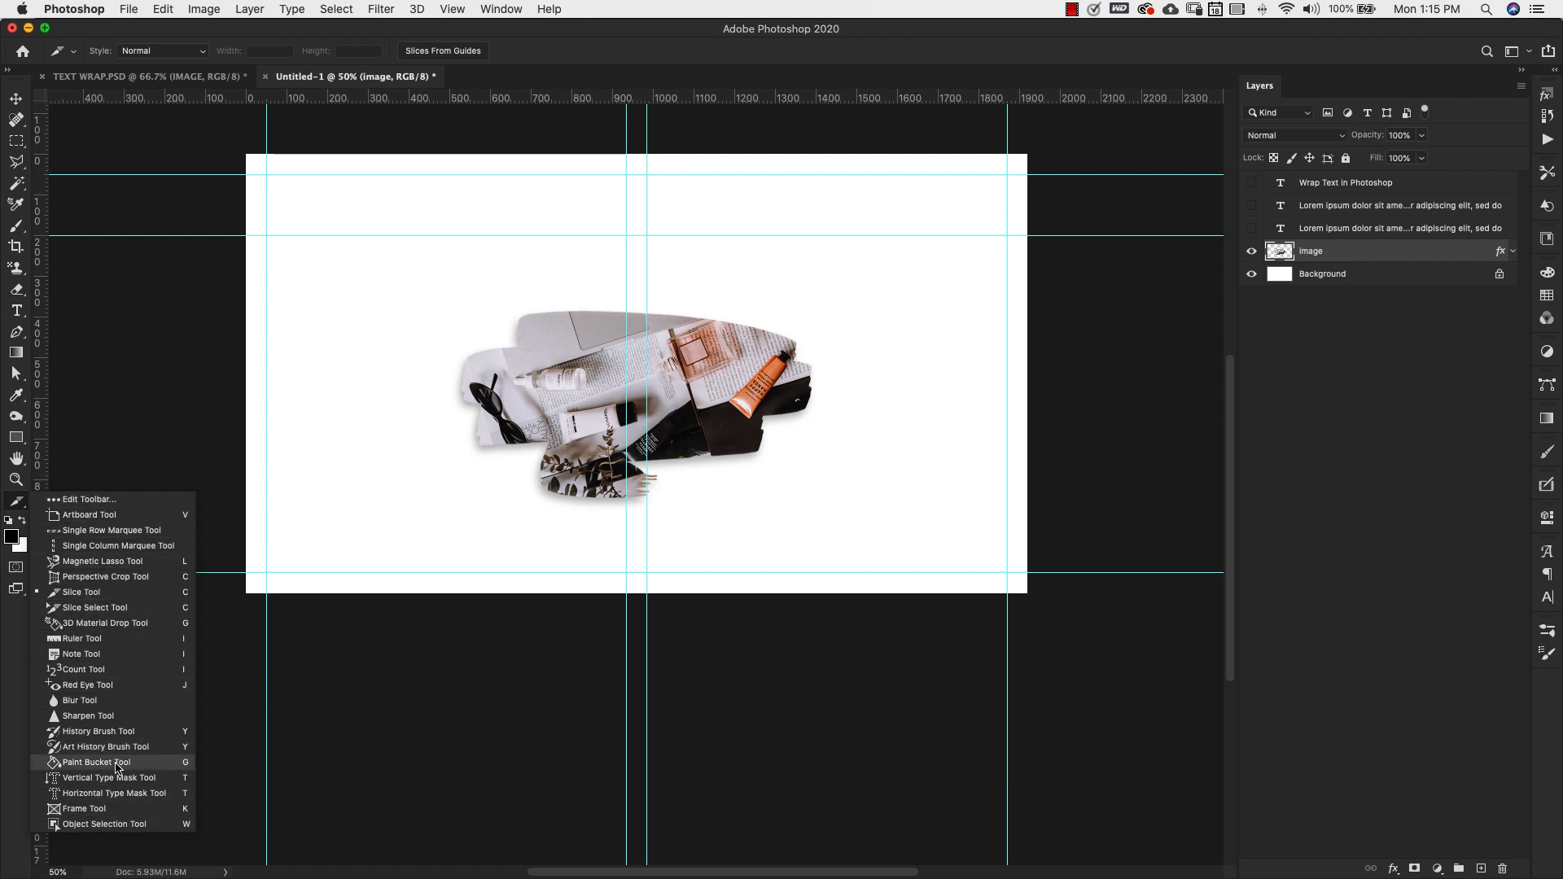
click(15, 185)
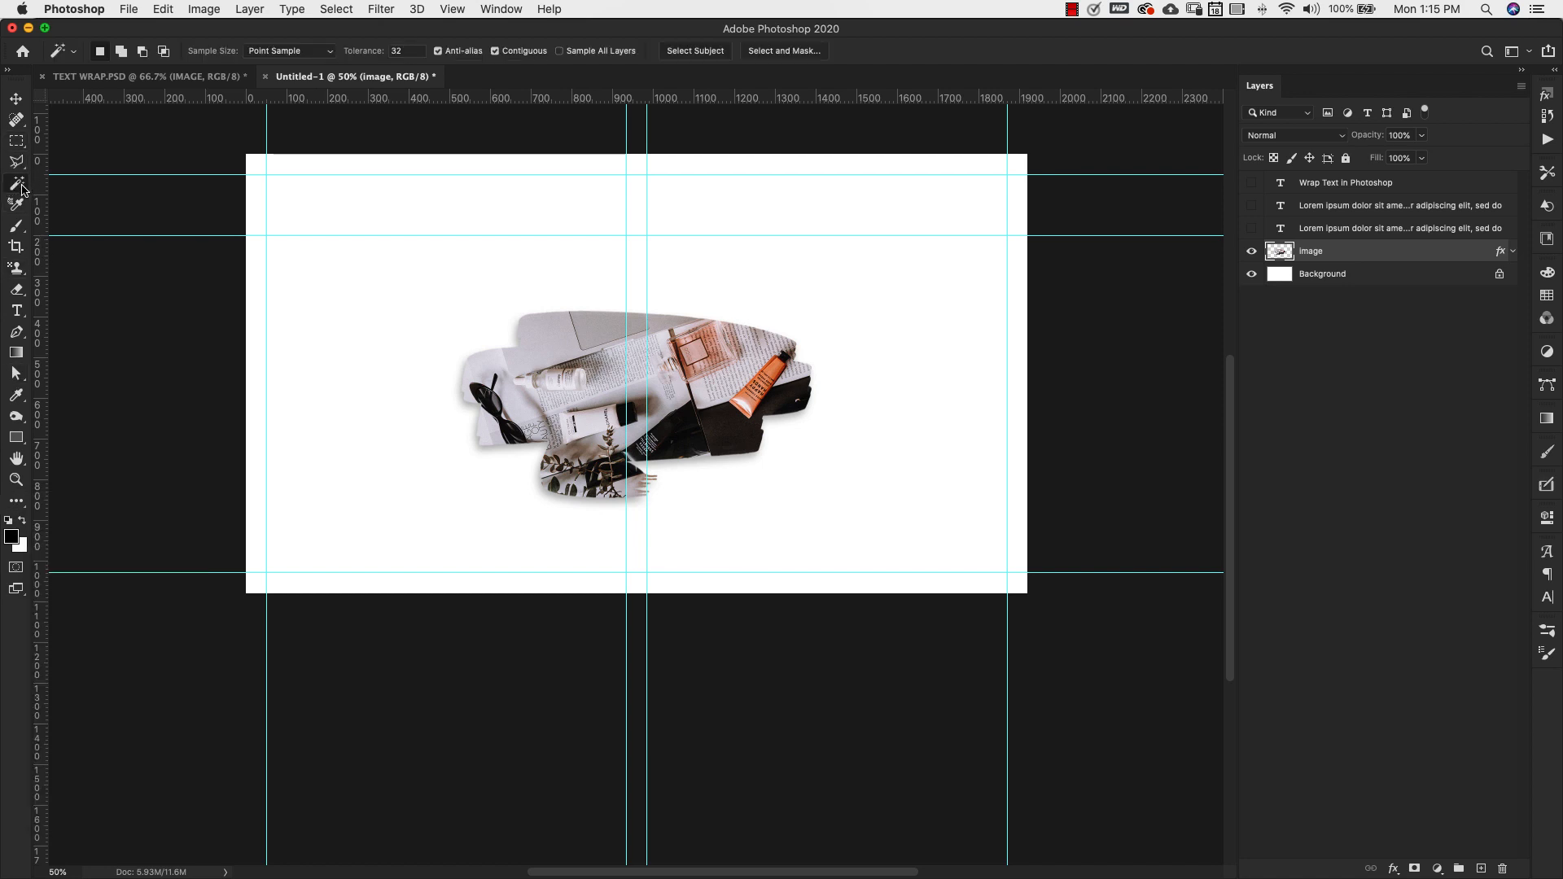
click(378, 327)
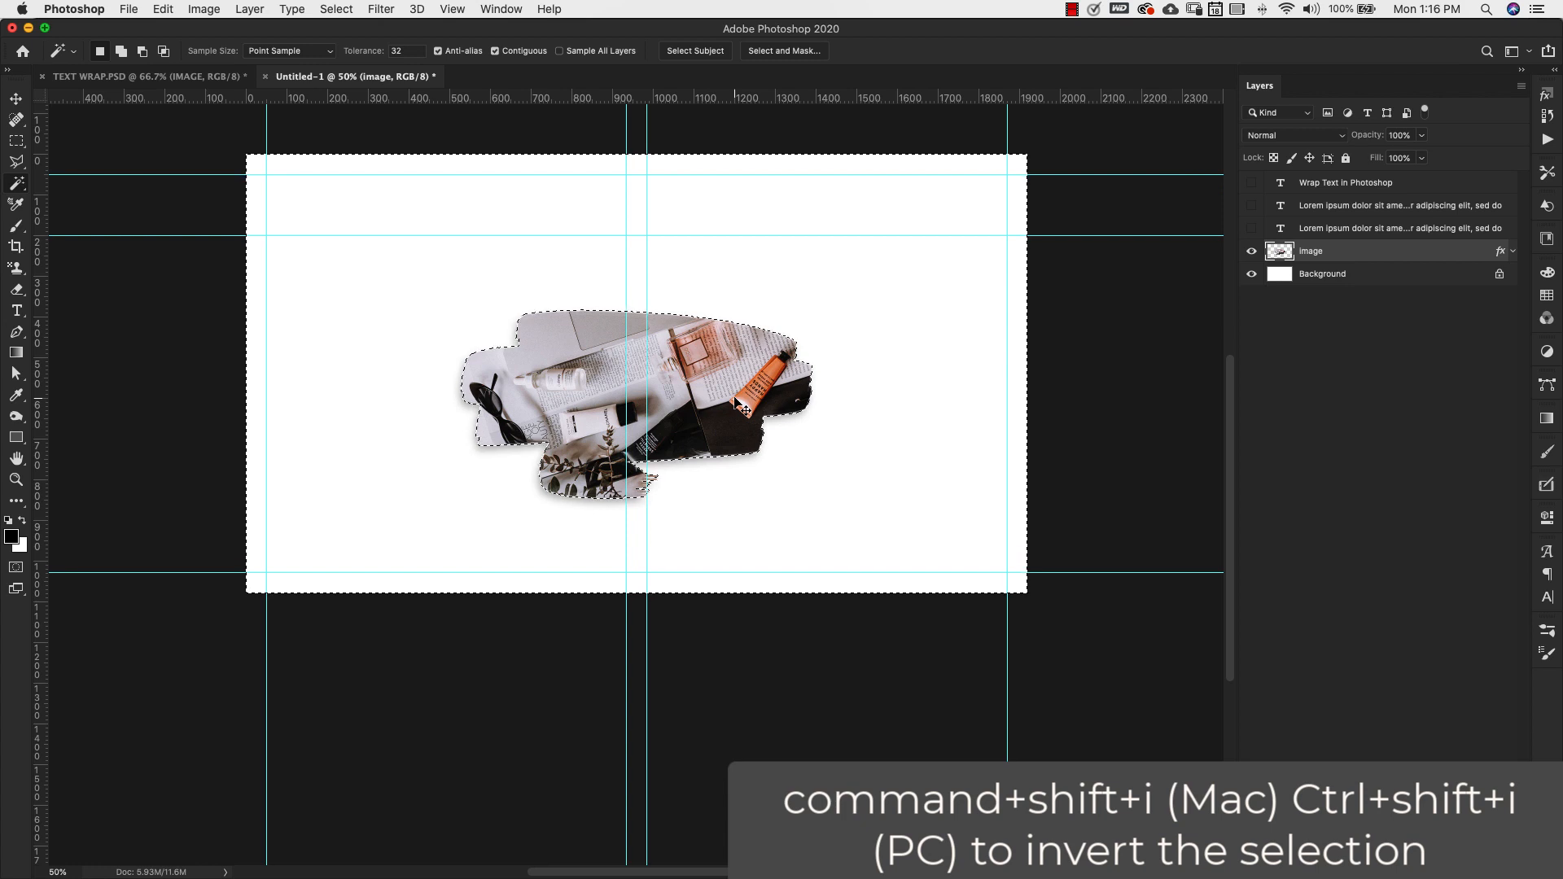
key(super+shift+i)
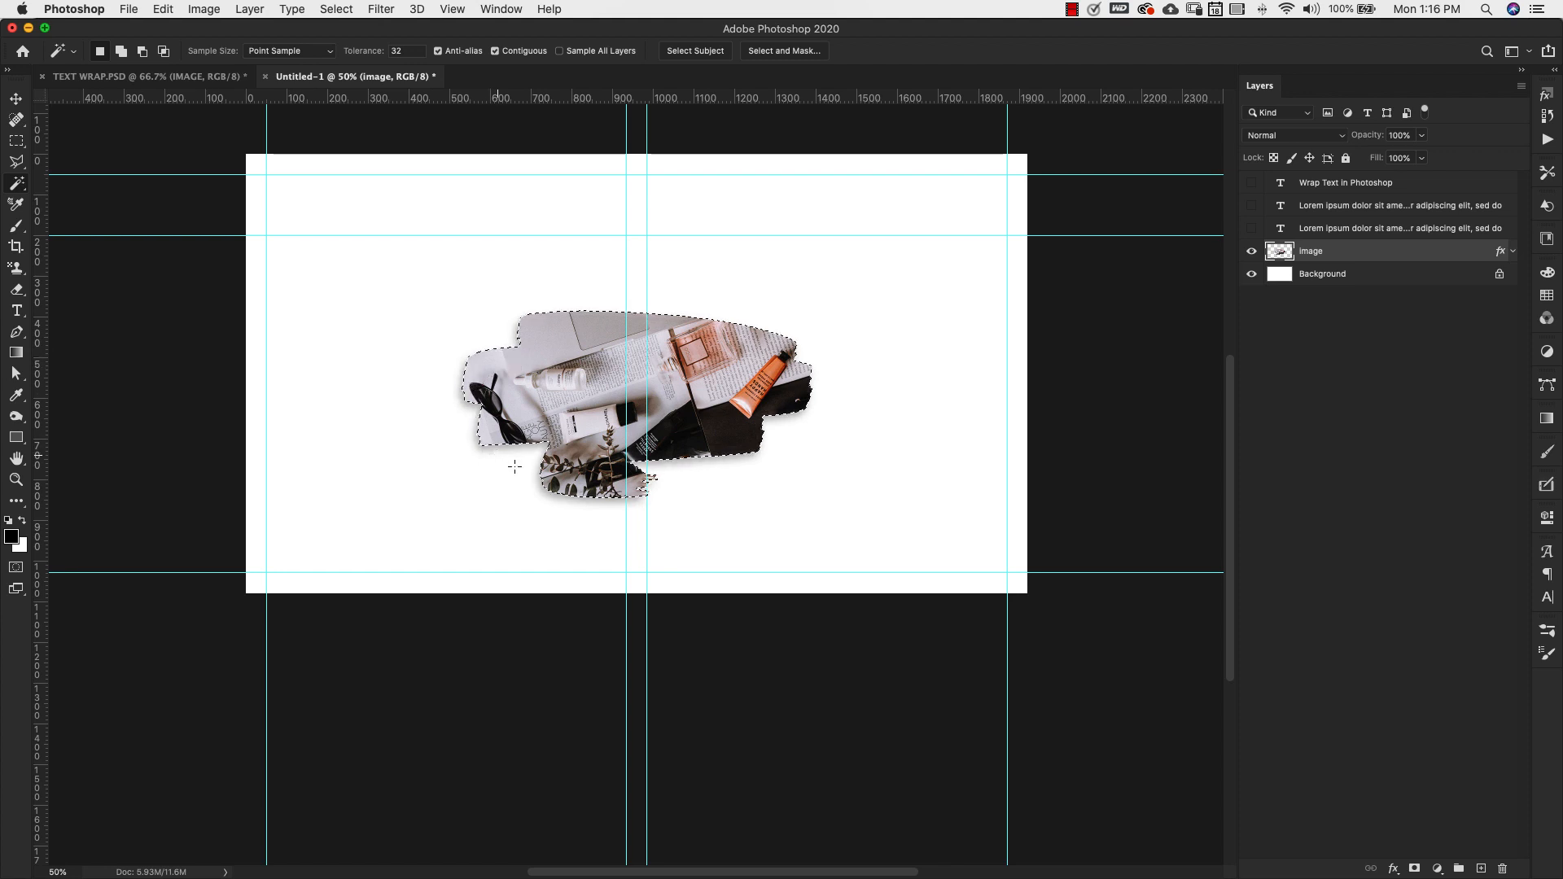
Save the brush-shaped selection as a new channel named "text wrap"
right_click(573, 337)
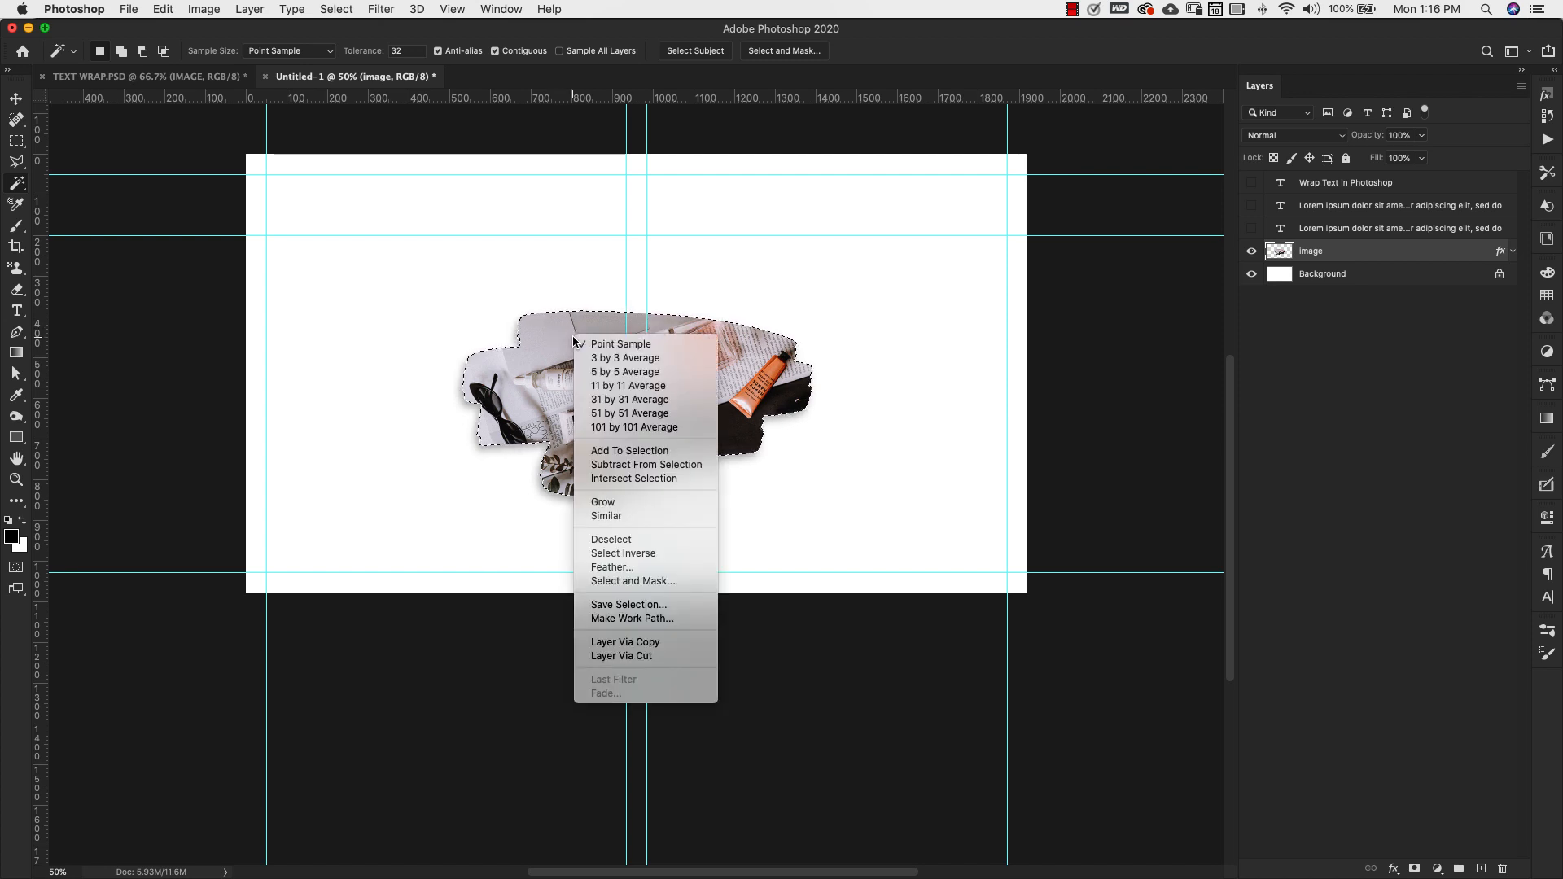
right_click(591, 425)
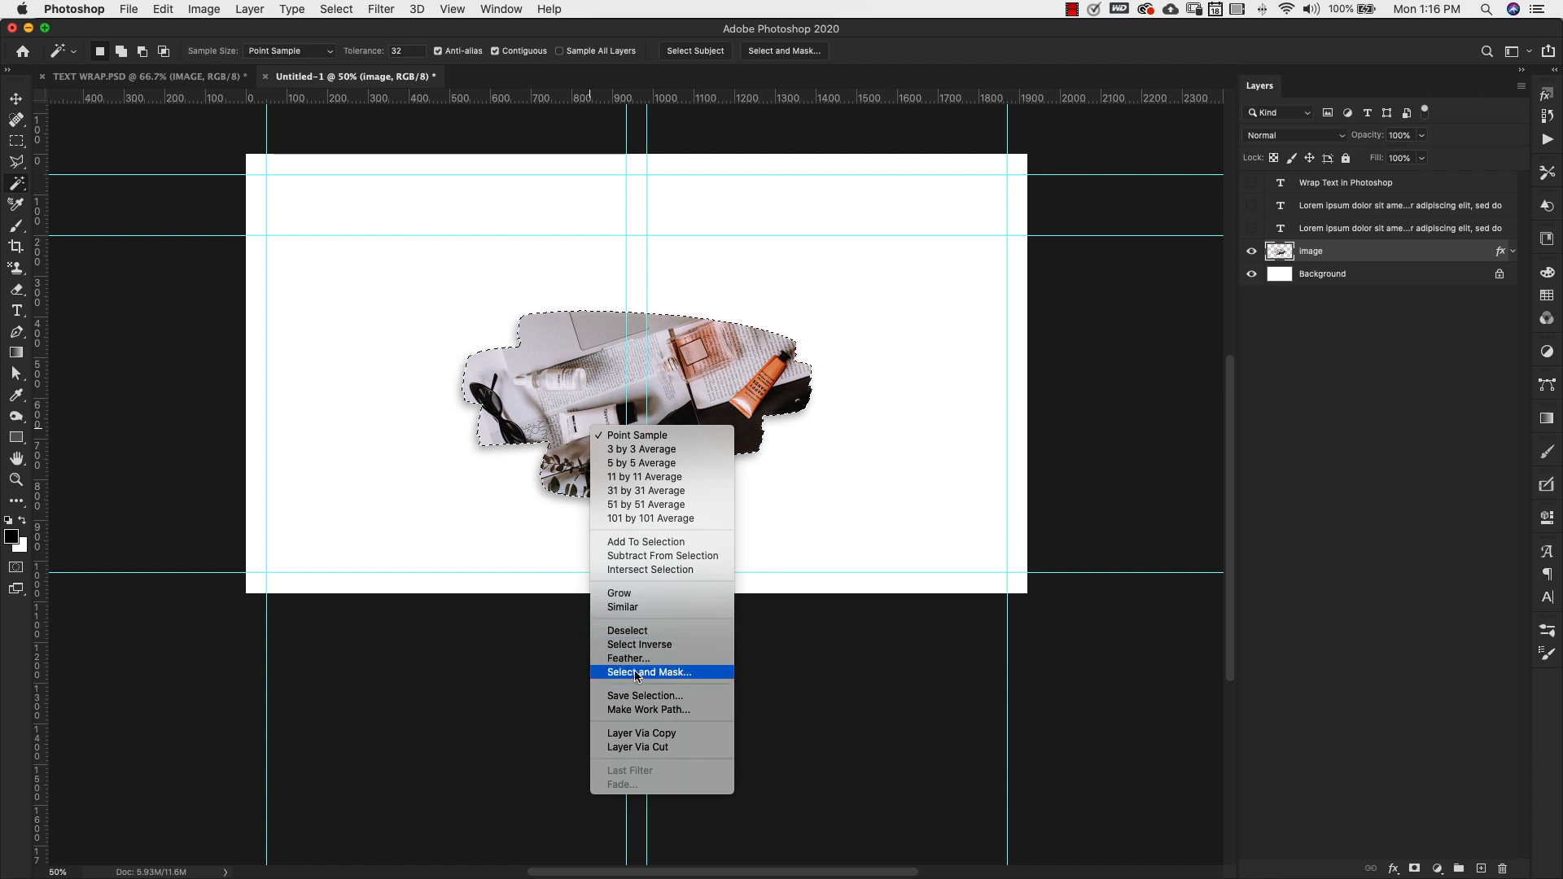
click(726, 695)
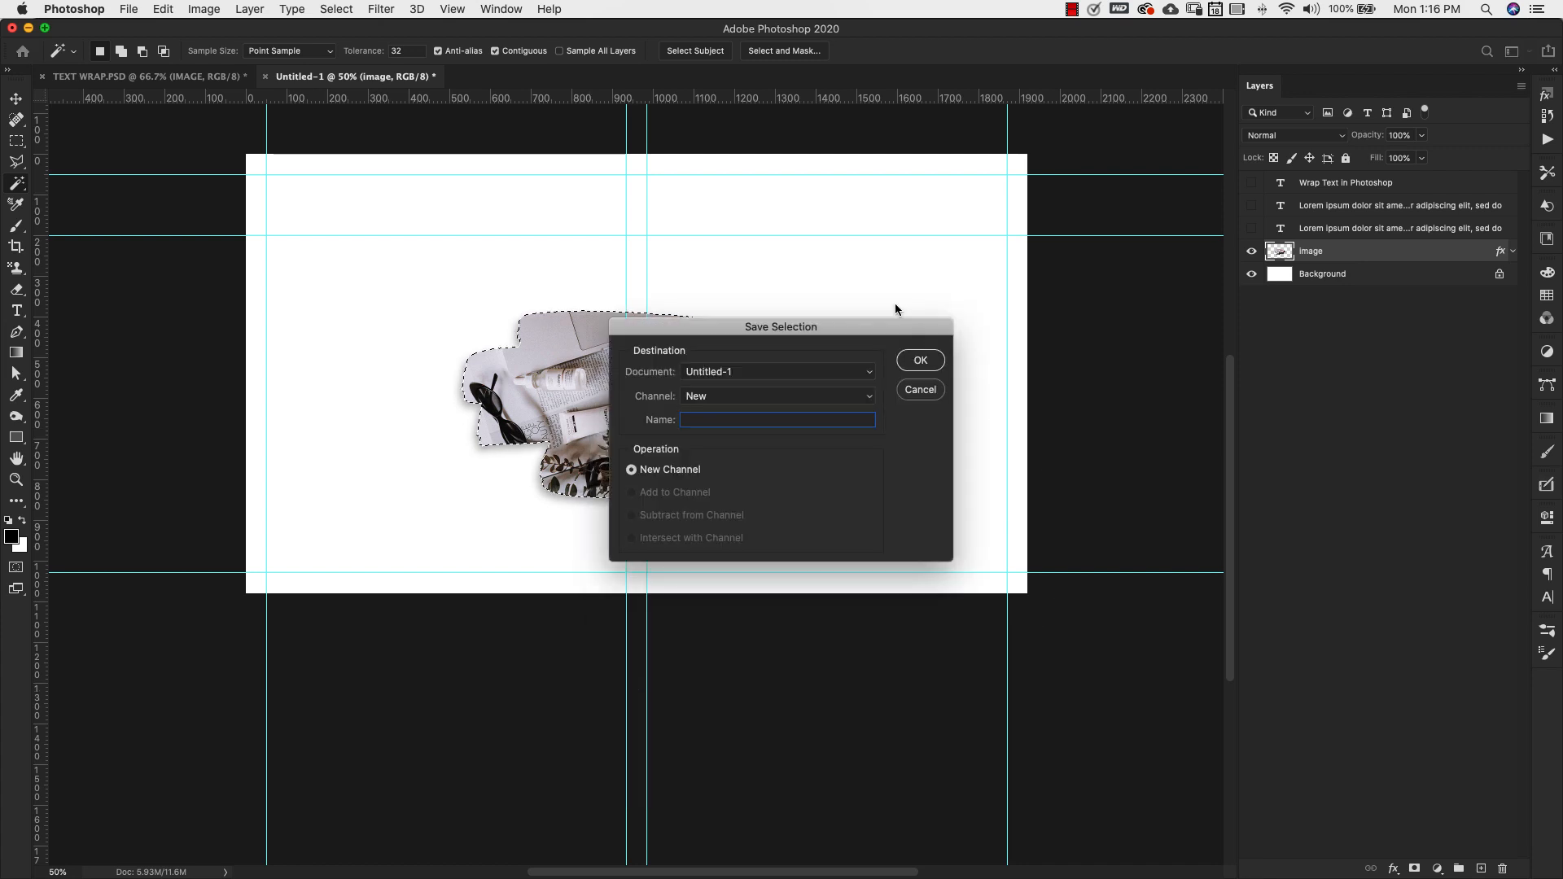
text(text wrap)
key(Return)
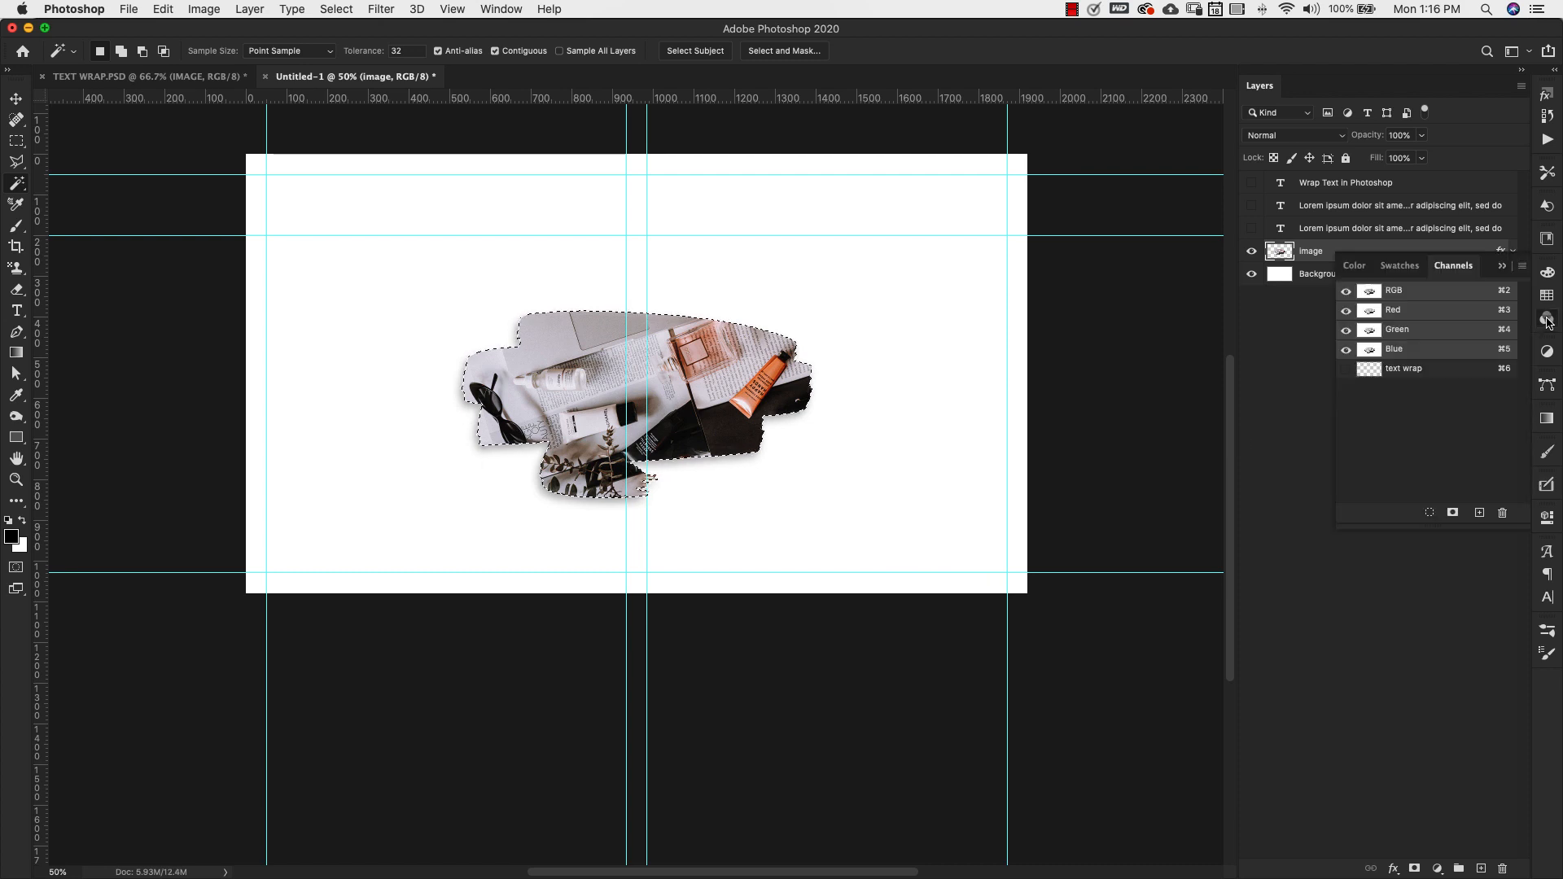
Check the saved "text wrap" channel in the channel list and clear the selection
click(1547, 319)
click(1503, 269)
click(1418, 343)
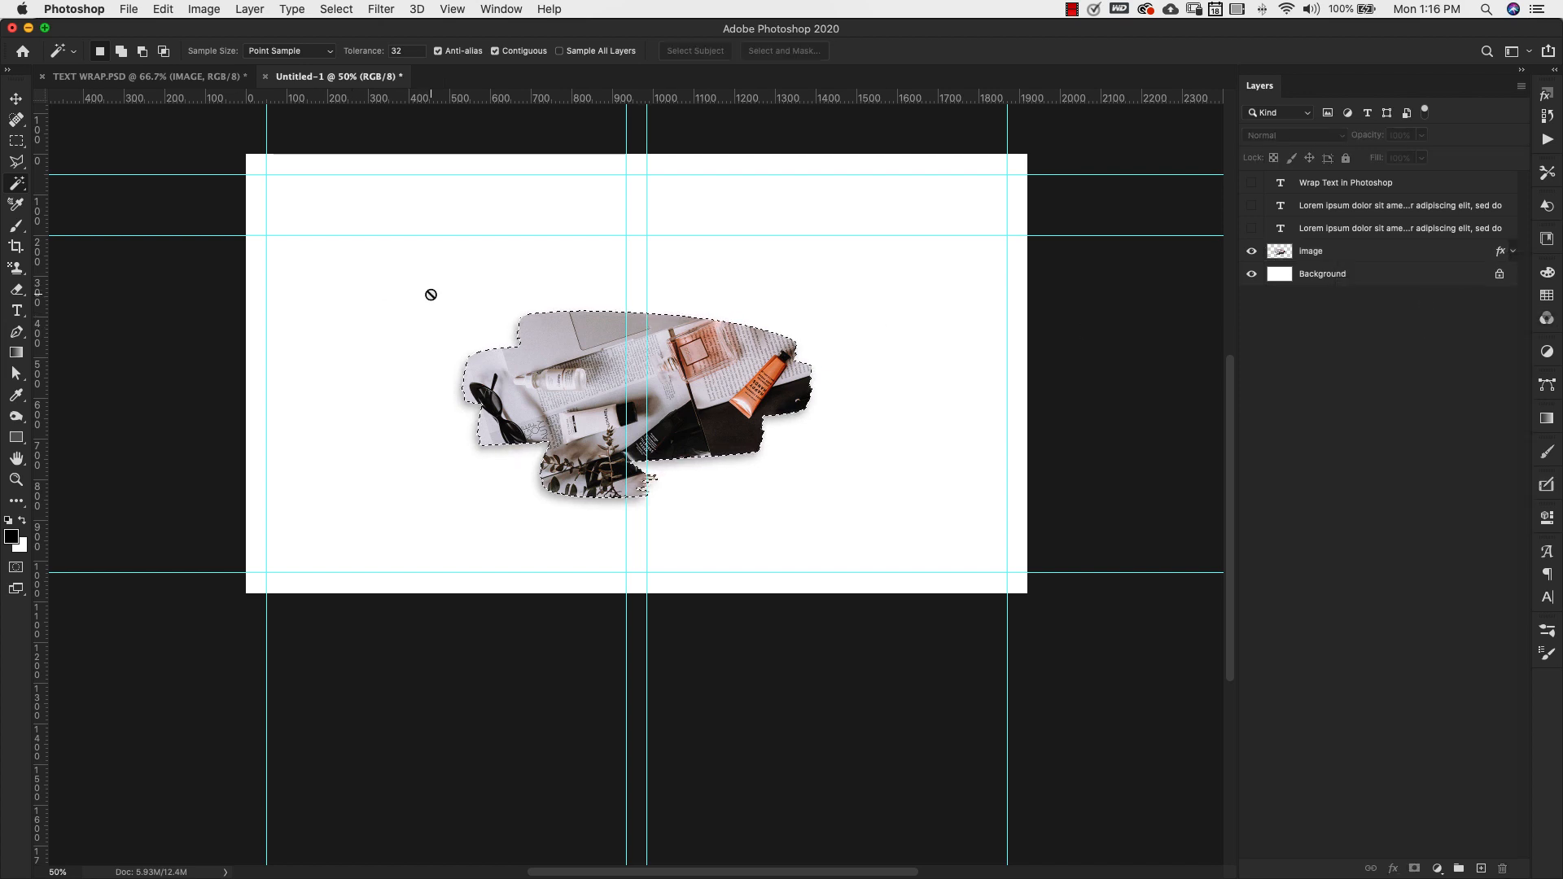
key(super+d)
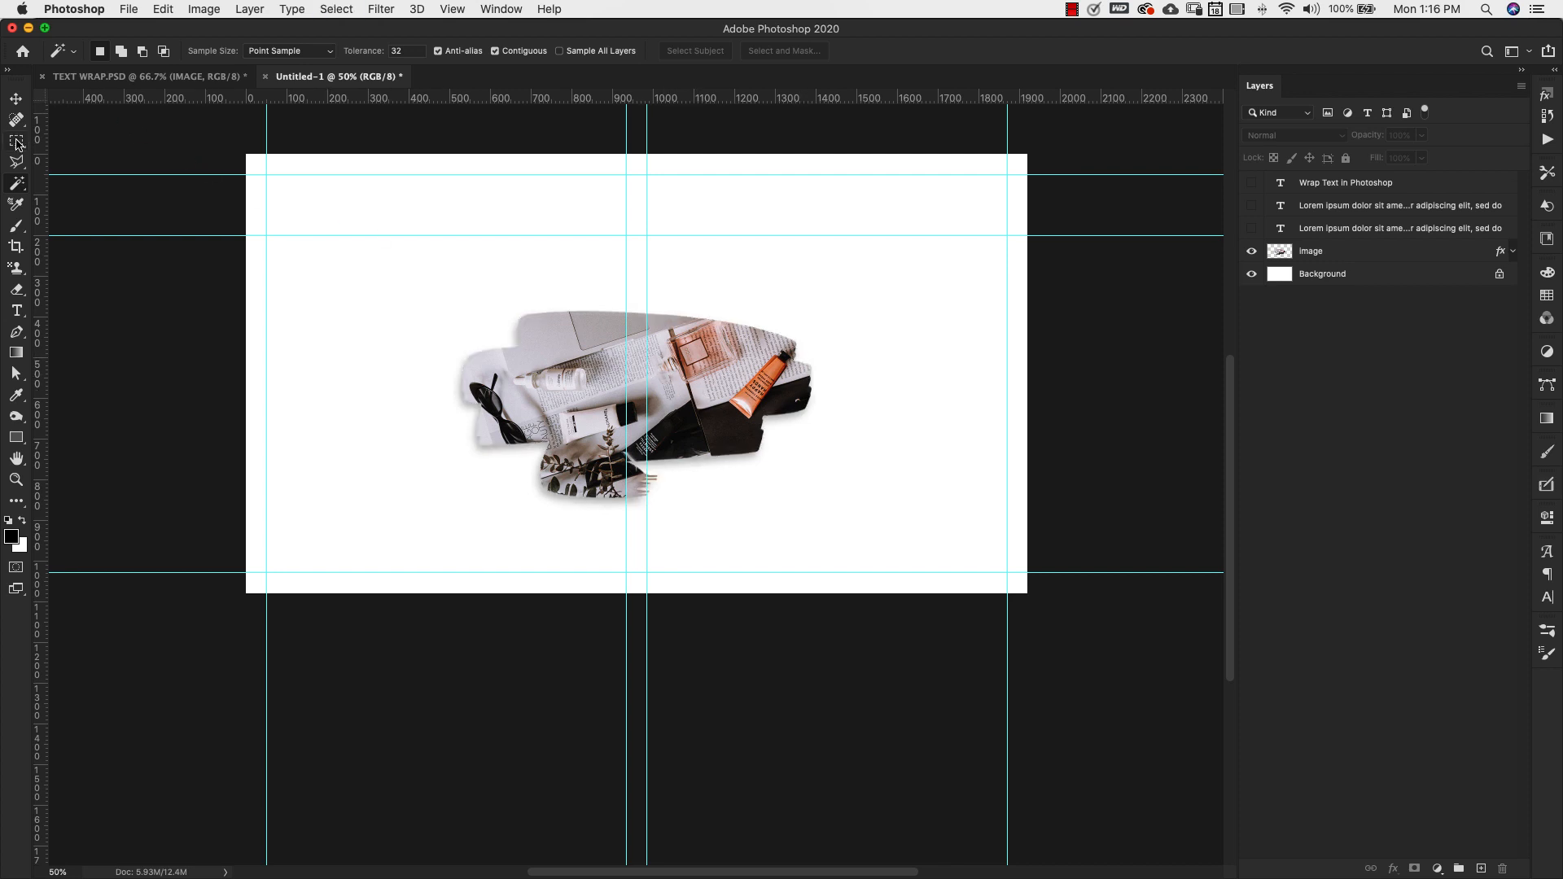
Select the left column area between the guides with a rectangular marquee and subtract the "text wrap" channel shape from it
drag(16, 144, 61, 147)
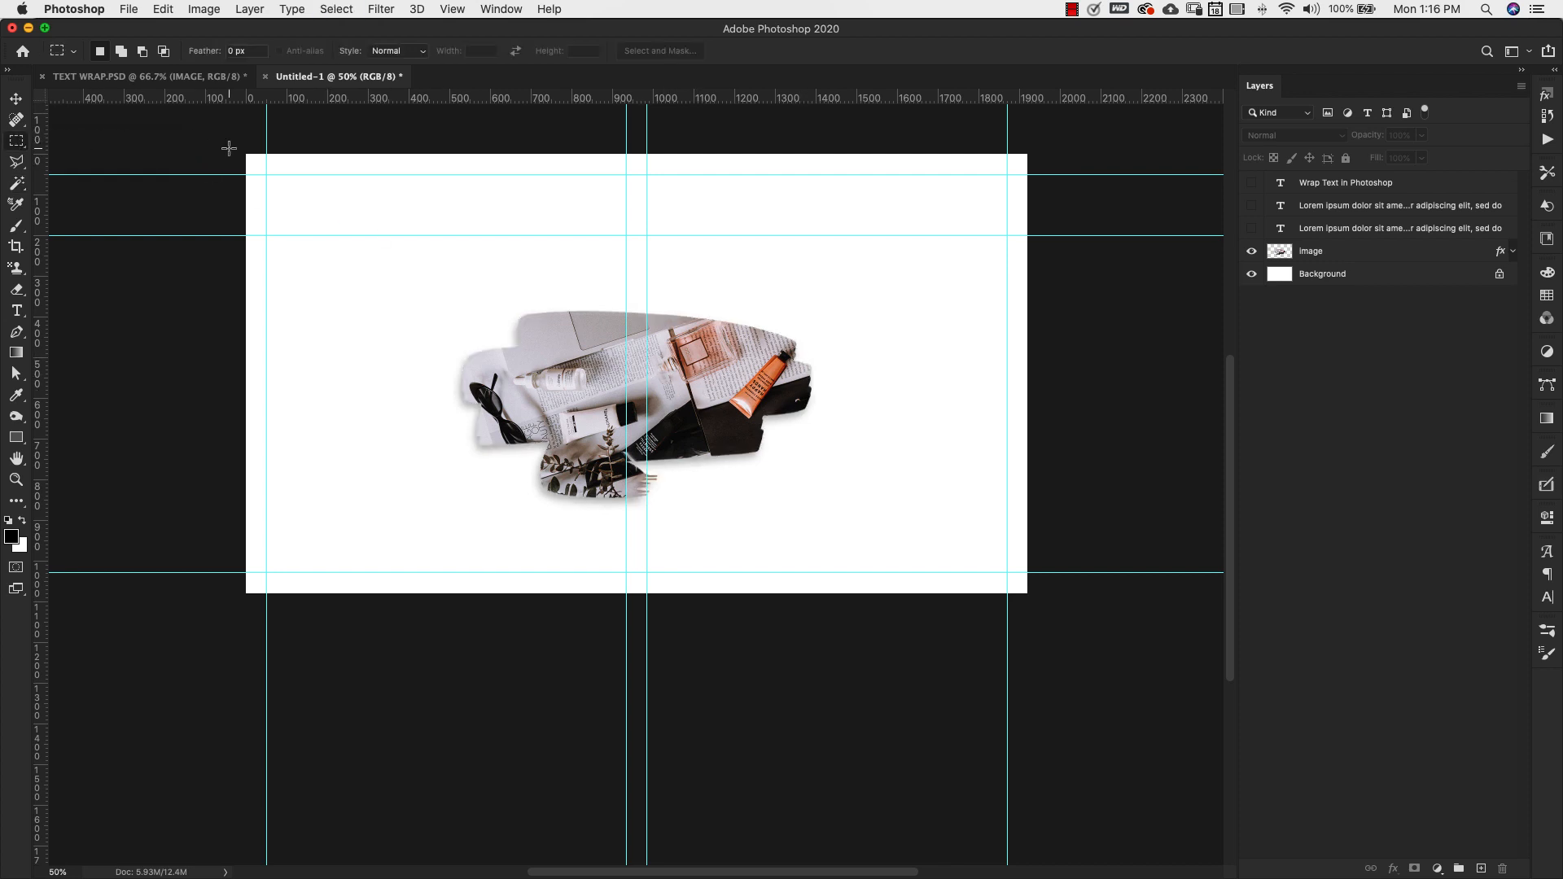
drag(267, 235, 603, 575)
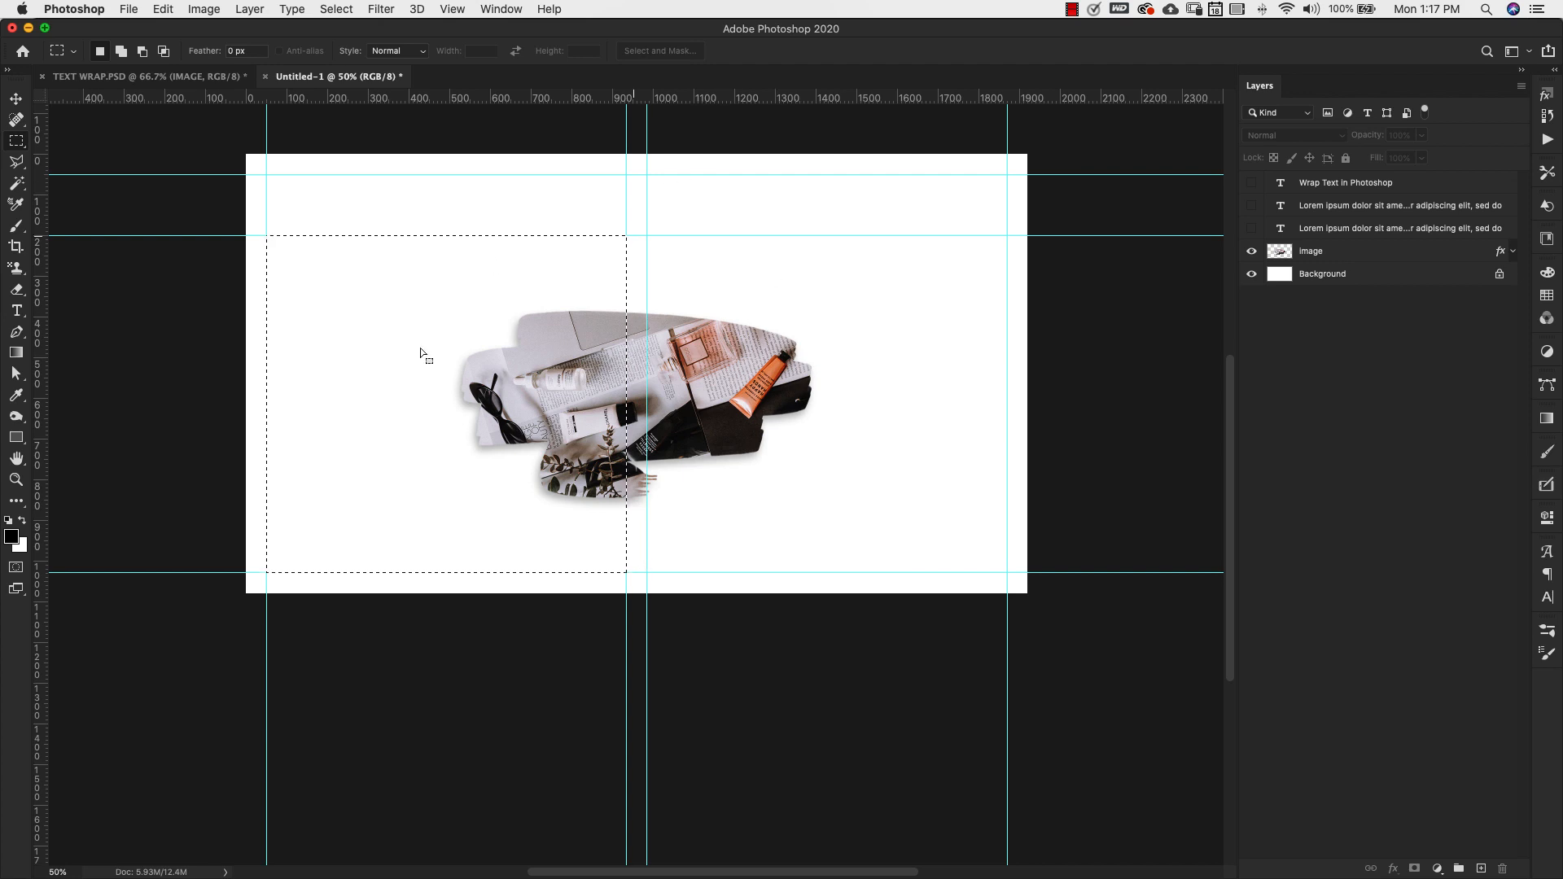
click(1311, 250)
click(1546, 319)
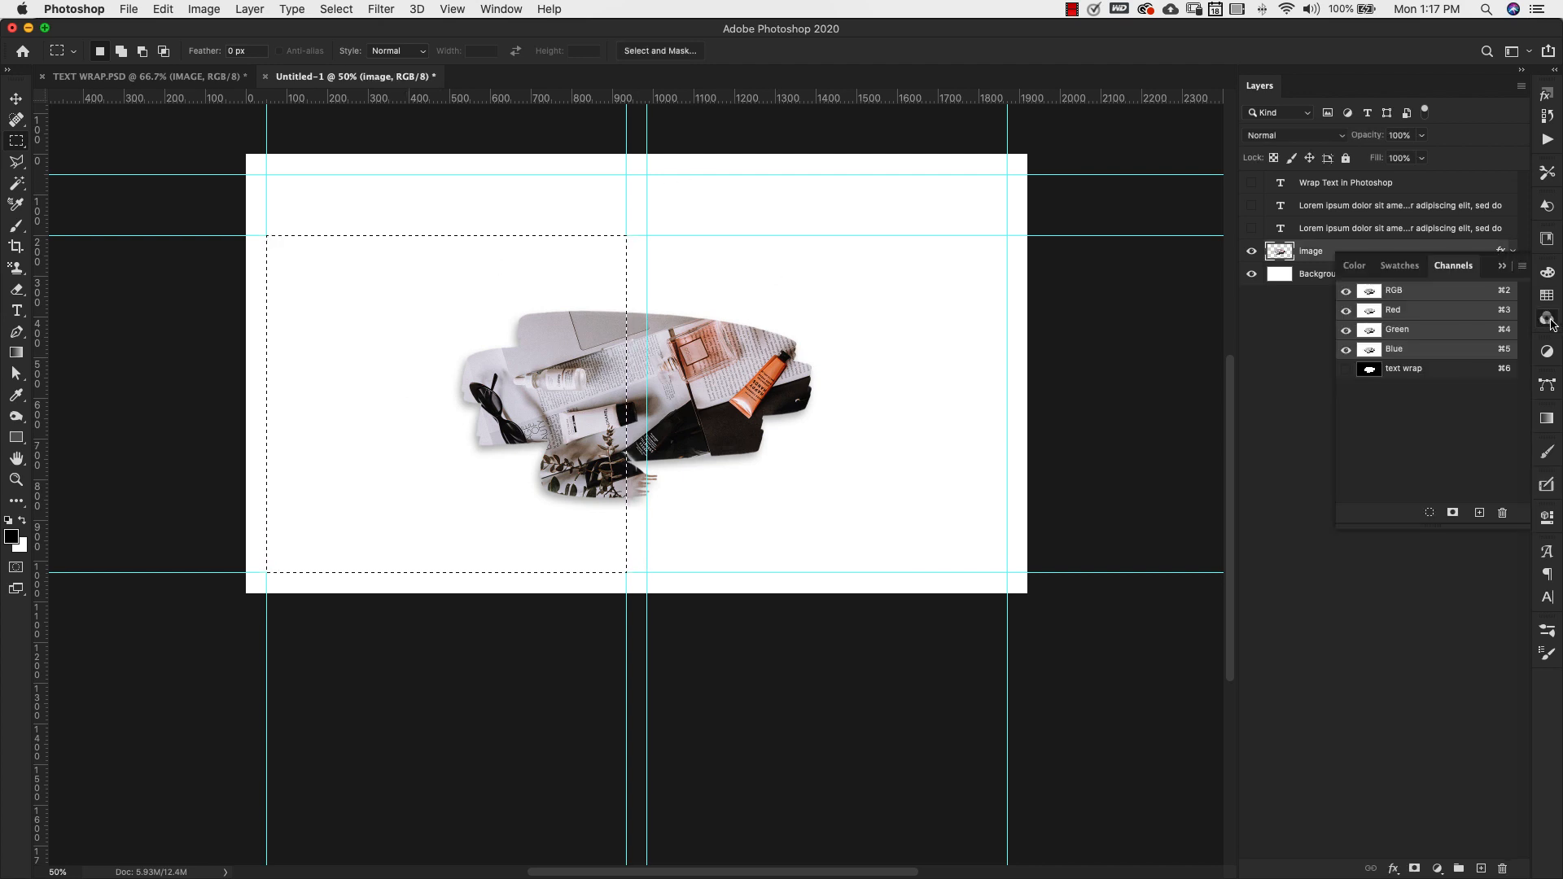
alt+super+click(1373, 376)
Contract the left column selection to leave a margin around the photo and the guides
click(336, 9)
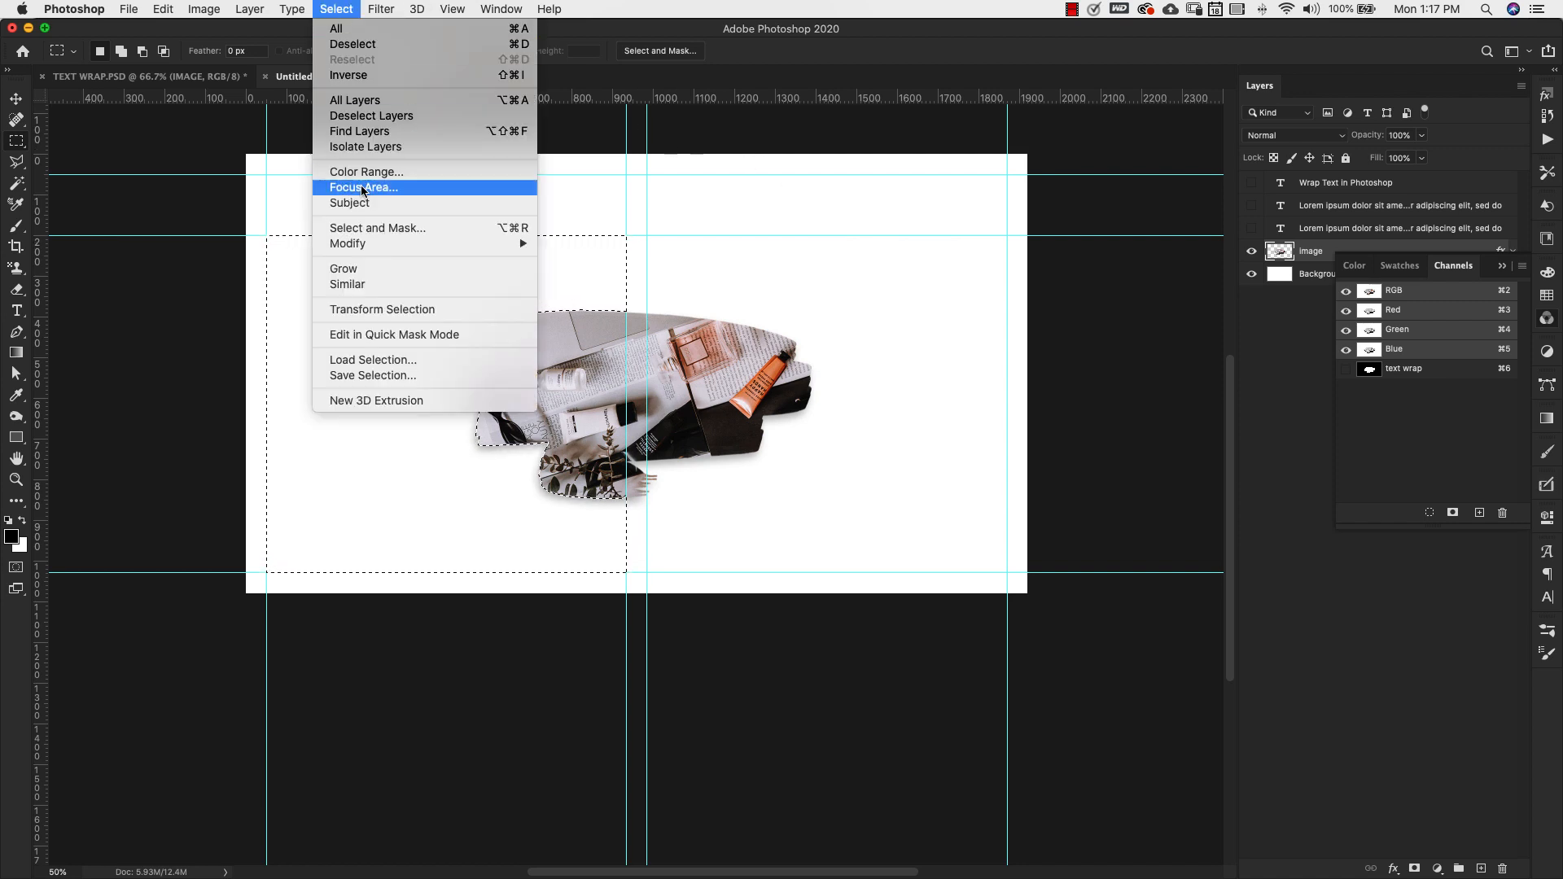
mouse_move(364, 241)
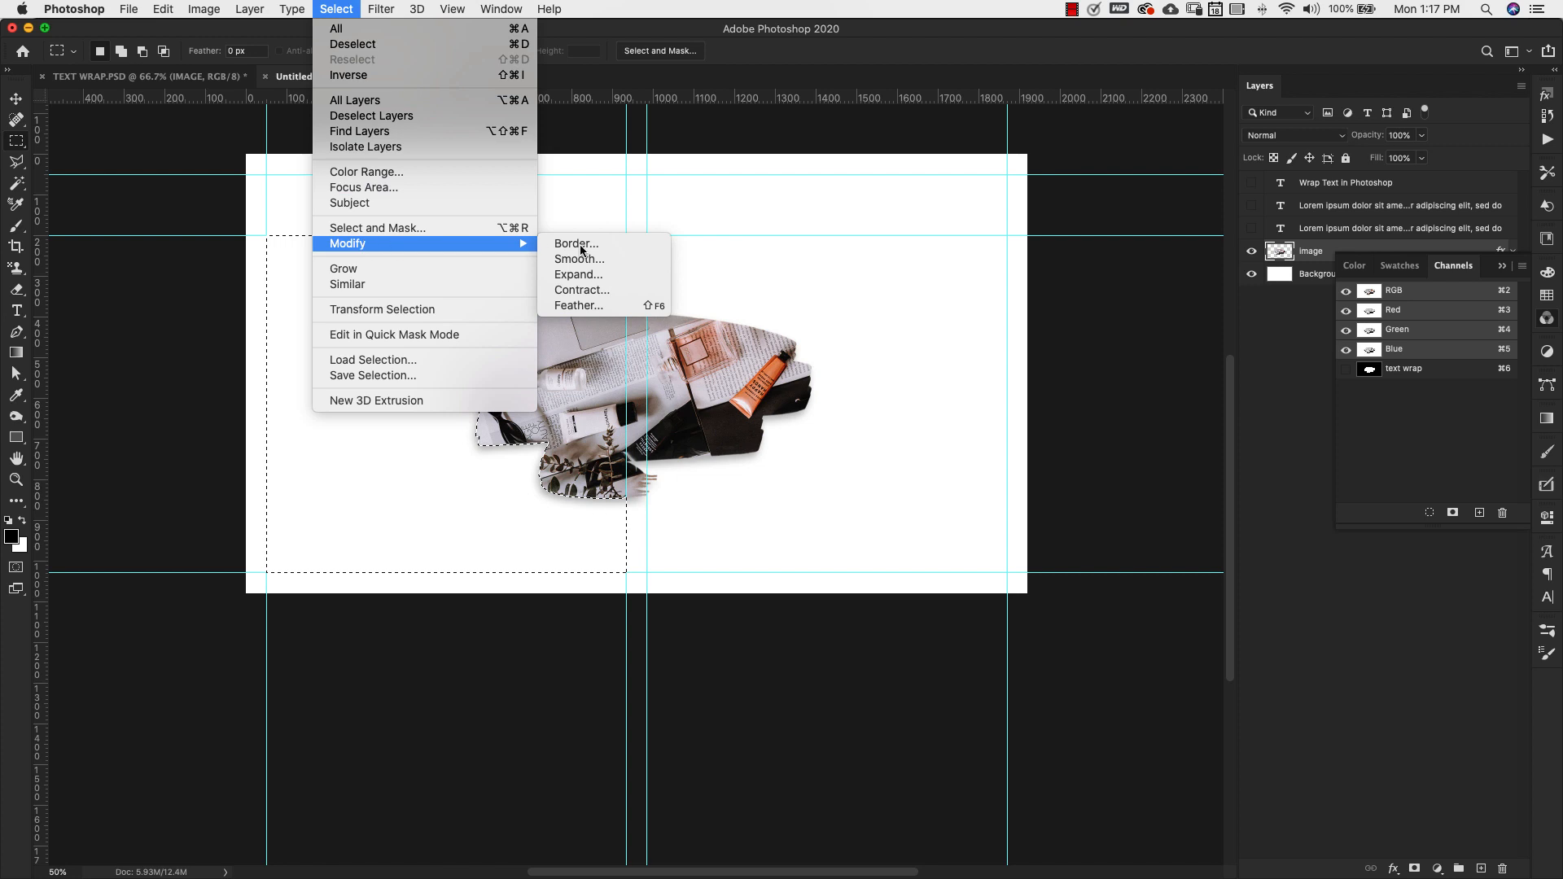
click(586, 290)
click(767, 404)
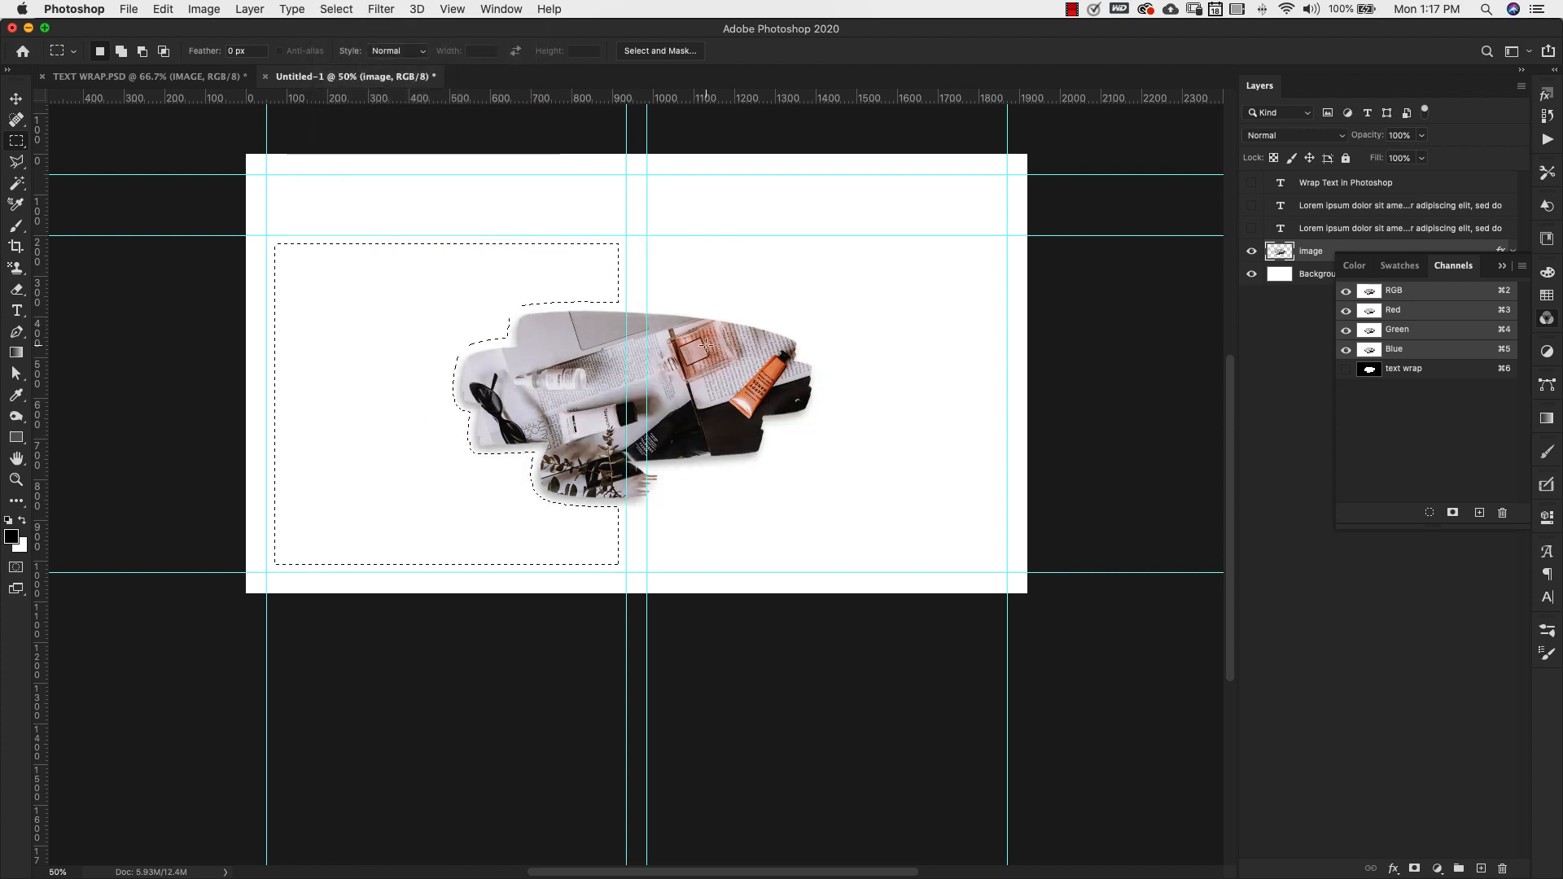
Convert the contracted selection into a work path with a tolerance of 2.0 pixels
right_click(438, 259)
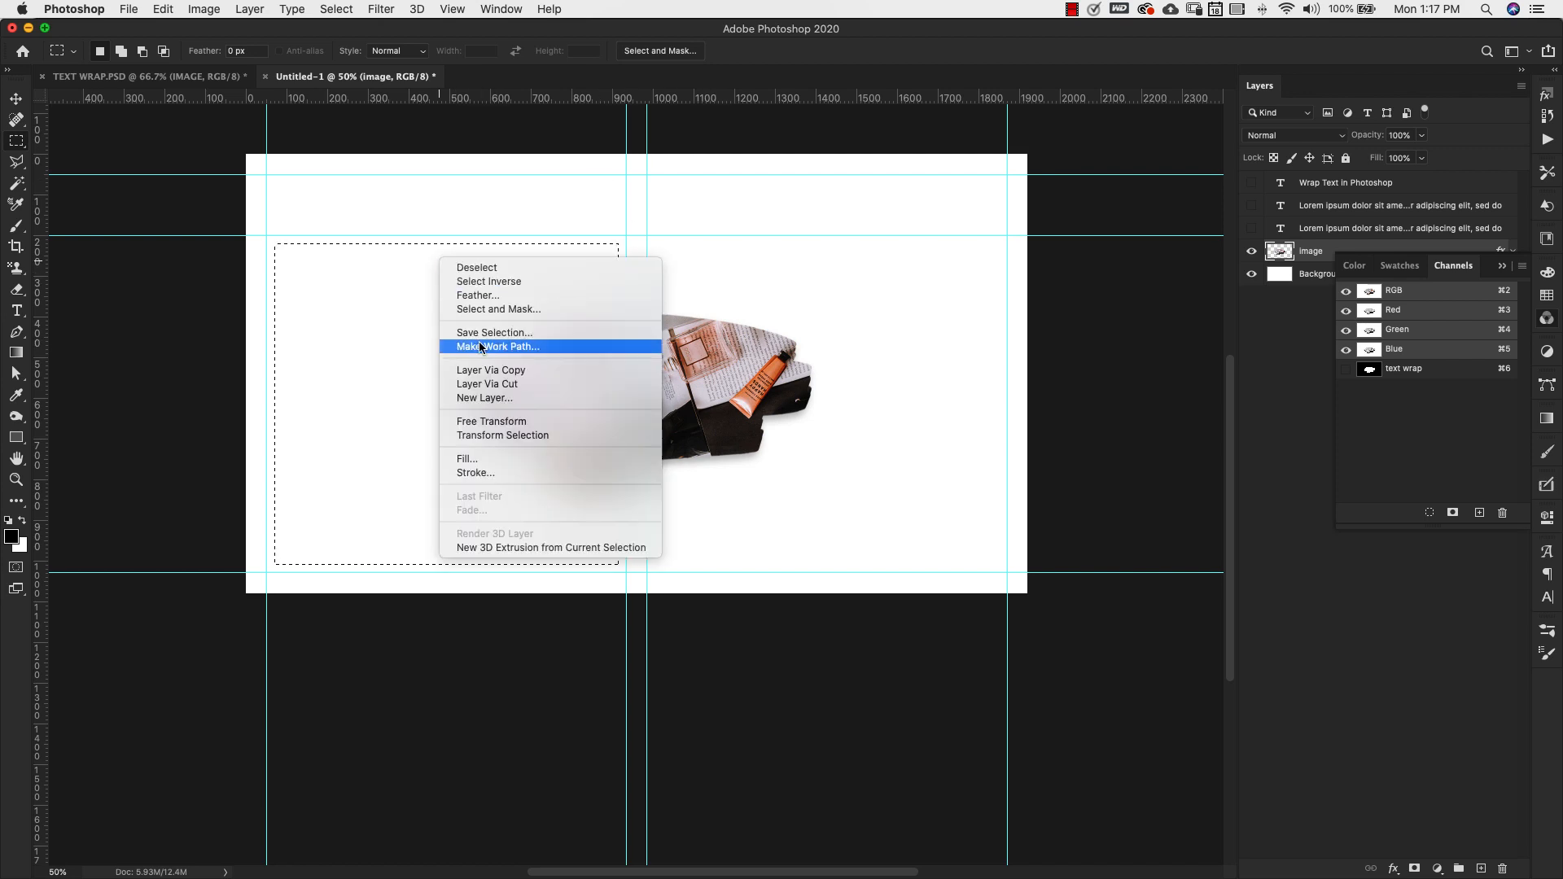
click(578, 347)
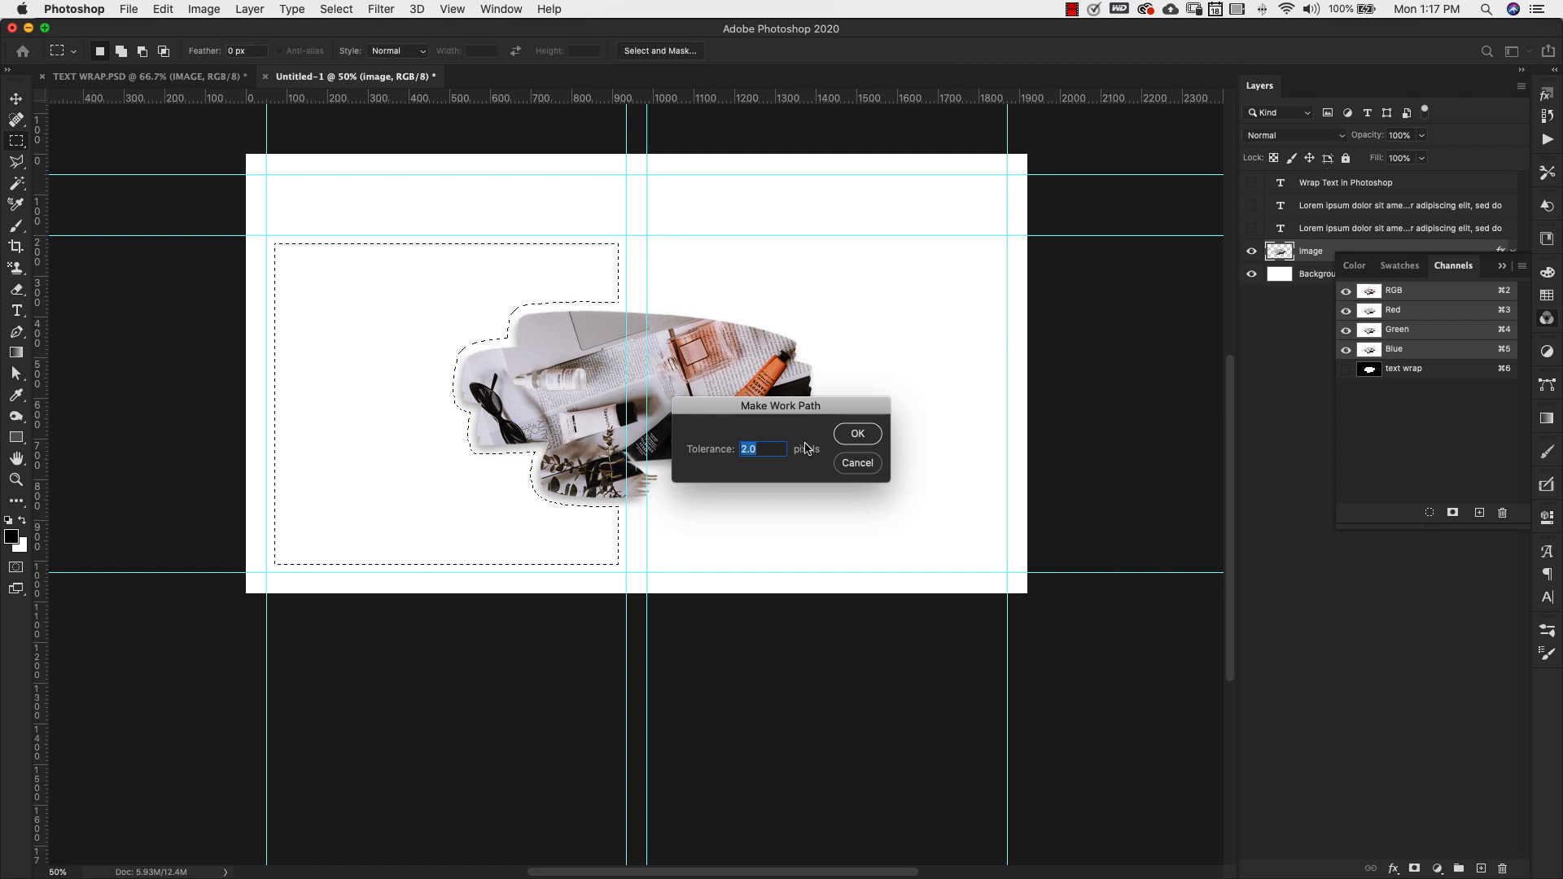
click(858, 434)
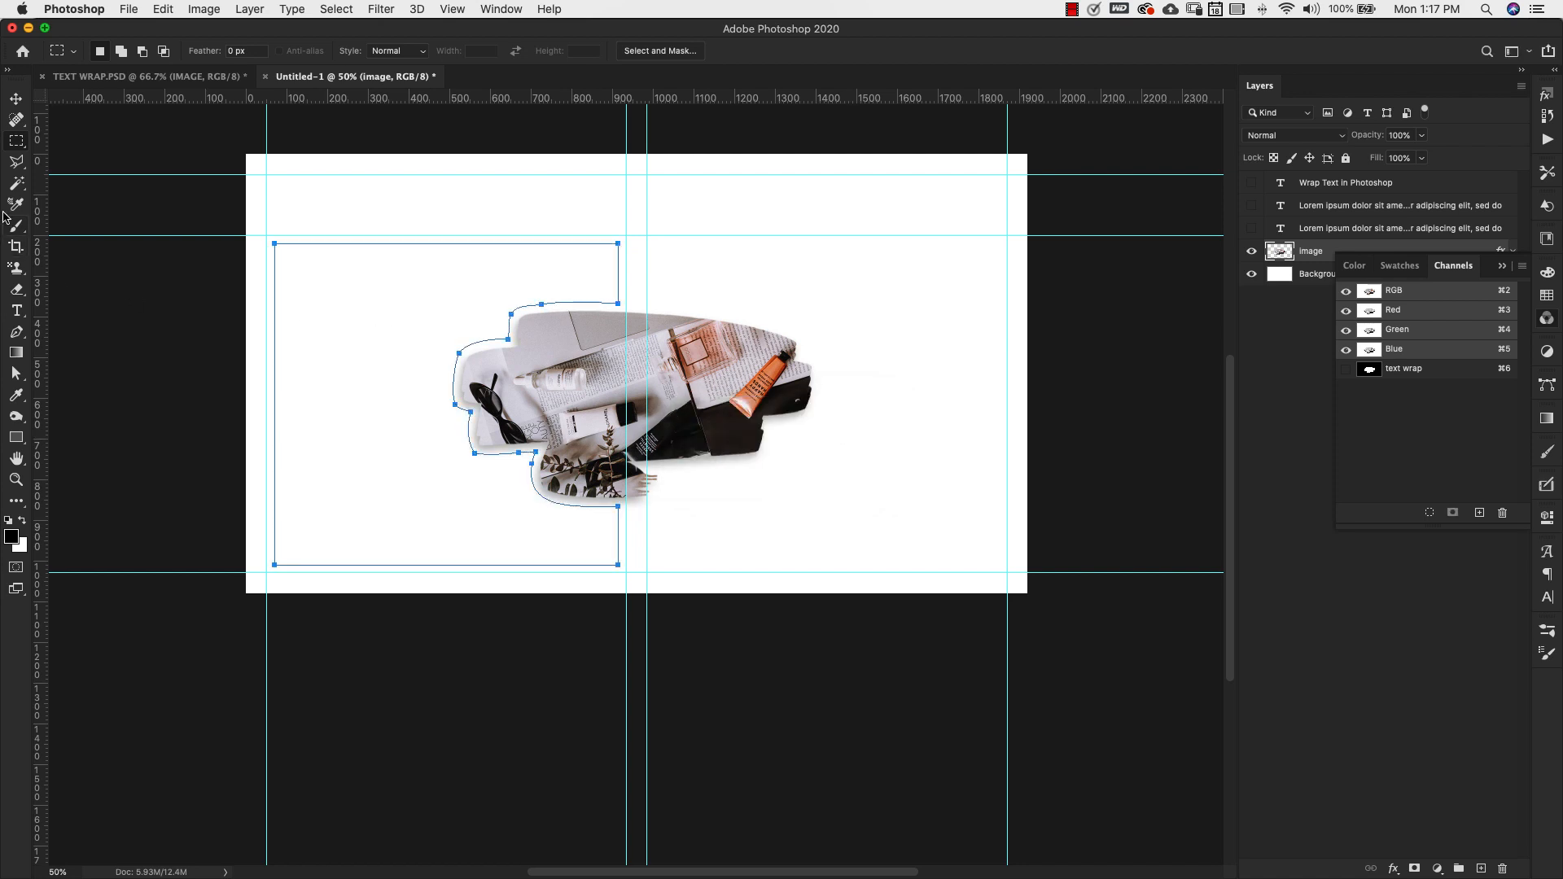
Start a text area inside the left column path with placeholder text in Montserrat Regular at 27 px
click(16, 309)
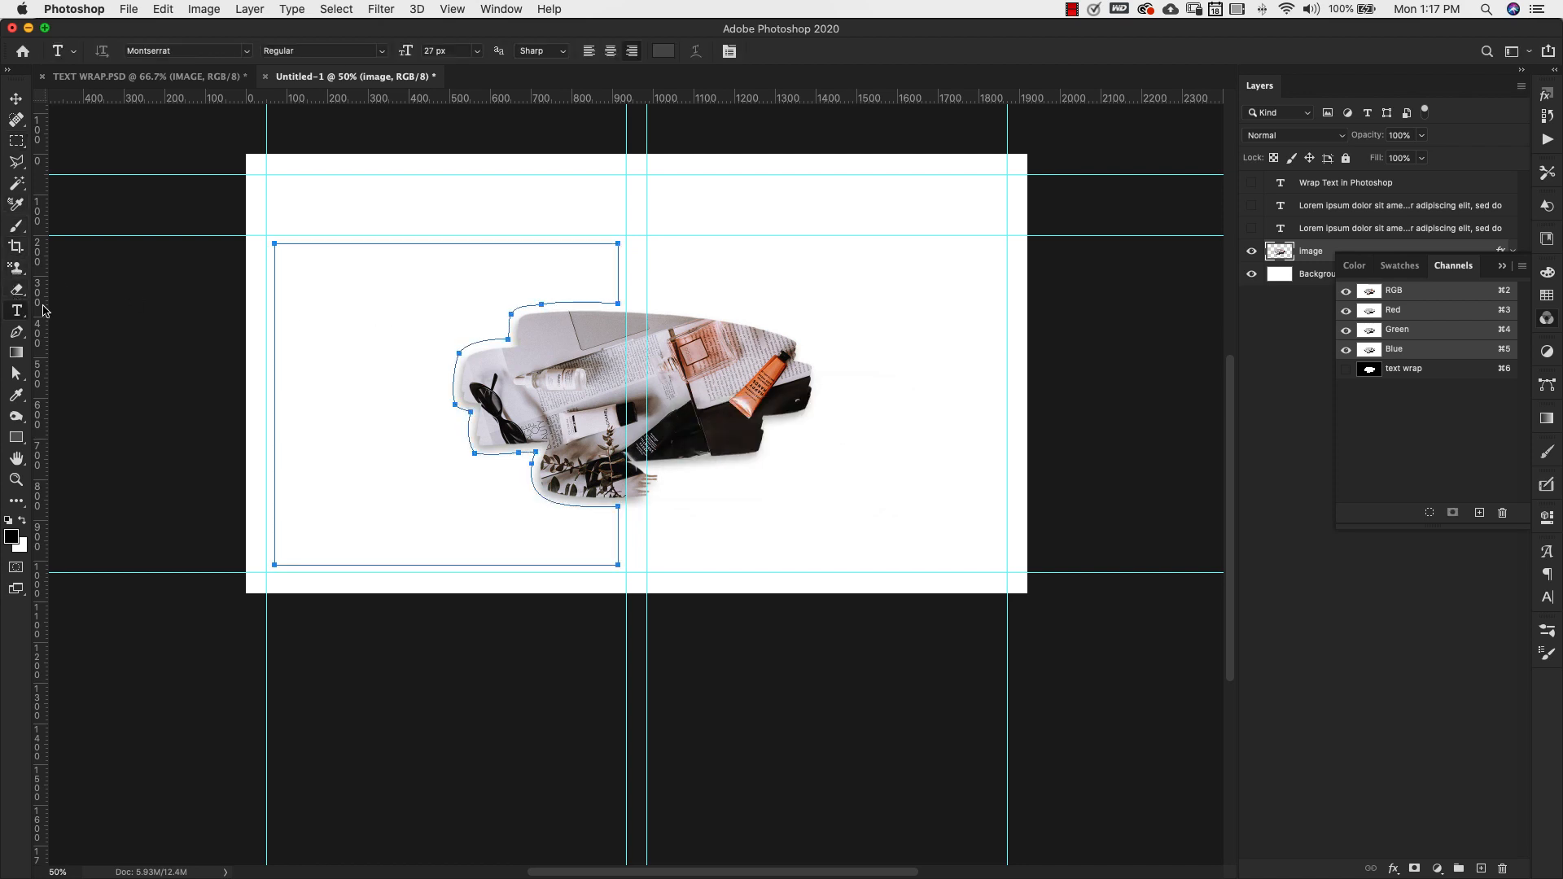
click(334, 275)
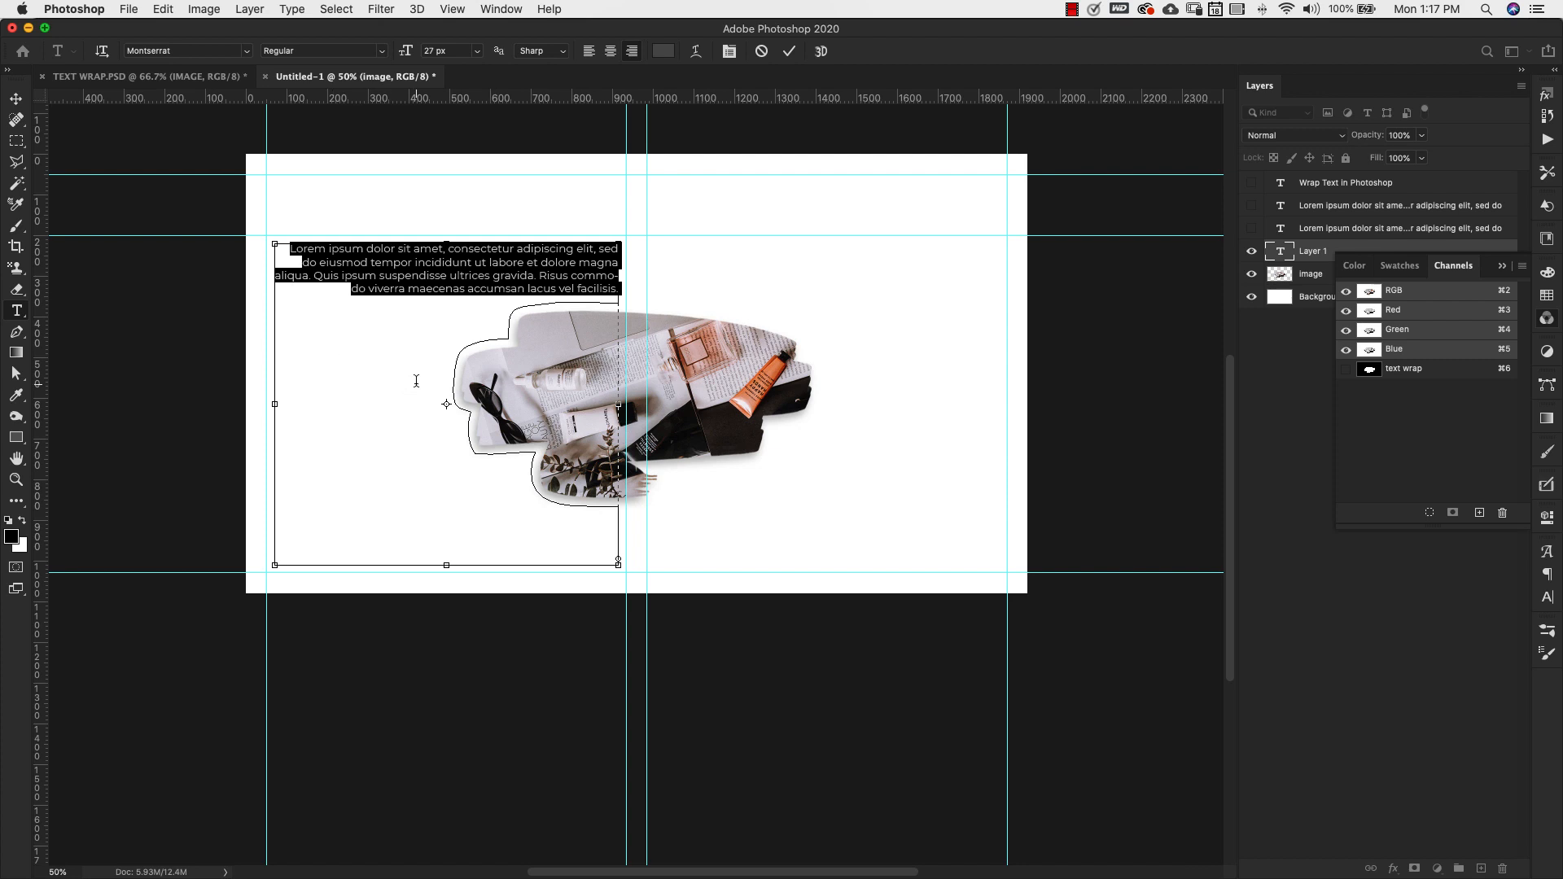